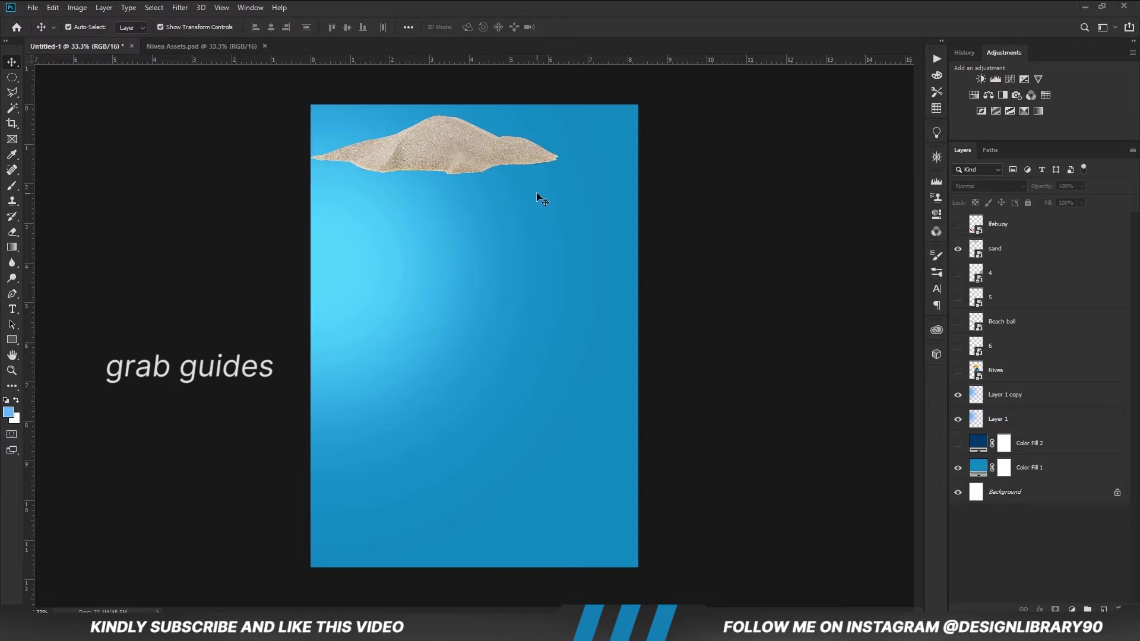
Rest the sand pile on a temporary horizontal guide in the poster's lower part, centred horizontally on the canvas.
{"action": "left_click_drag", "start_coordinate": [552, 63], "coordinate": [573, 492]}
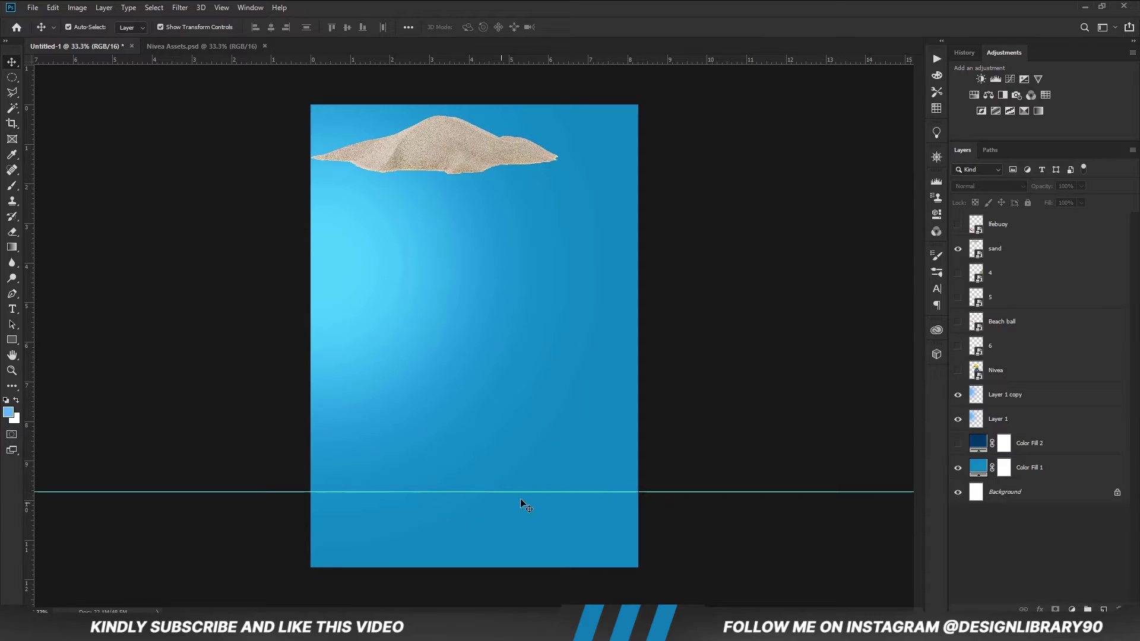
{"action": "left_click_drag", "start_coordinate": [446, 154], "coordinate": [481, 464]}
{"action": "key", "text": "ctrl+a"}
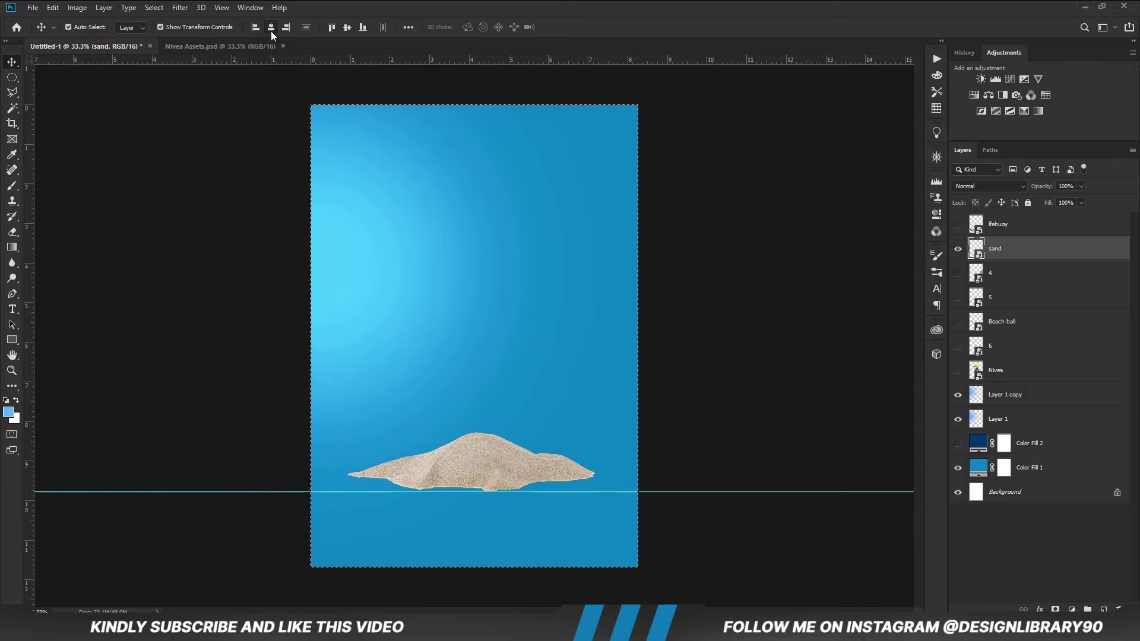
{"action": "left_click", "coordinate": [271, 27]}
{"action": "key", "text": "ctrl+d"}
{"action": "left_click", "coordinate": [719, 436]}
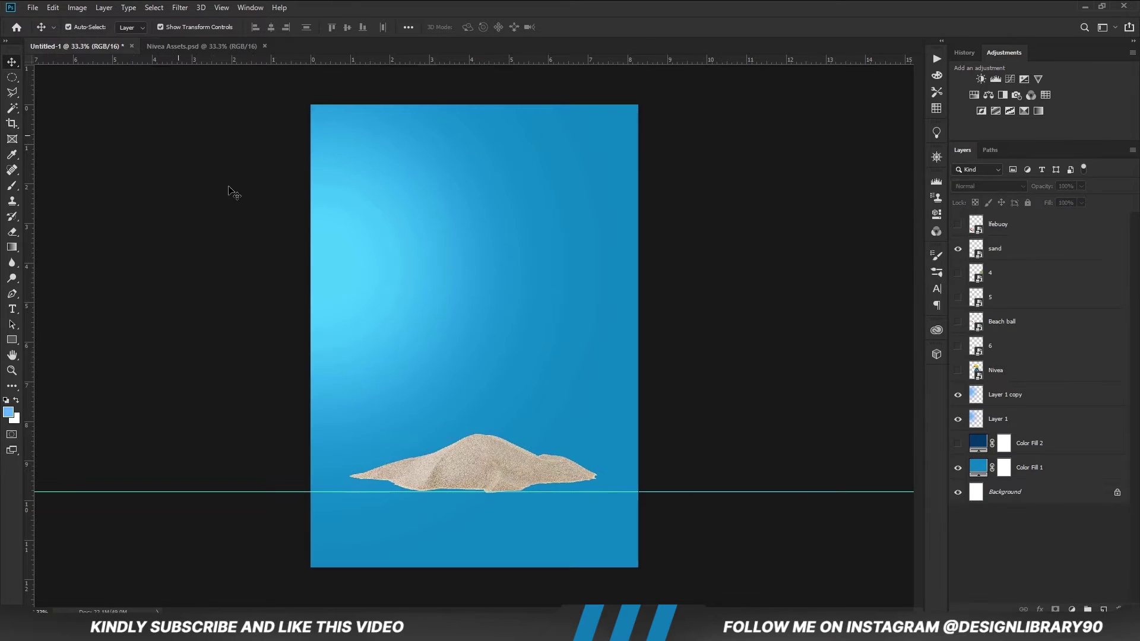
{"action": "left_click", "coordinate": [220, 8]}
{"action": "left_click", "coordinate": [244, 297]}
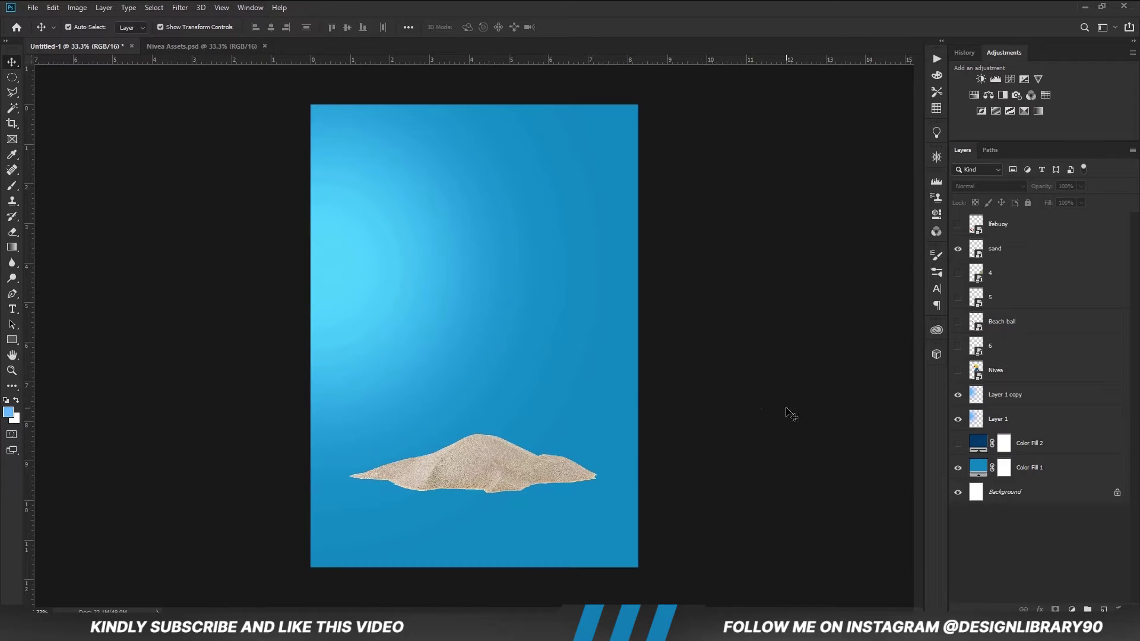
Show the Nivea layer and stack it above the sand, with layers 4, 5, Beach ball and 6 between the two.
{"action": "left_click", "coordinate": [957, 371]}
{"action": "left_click_drag", "start_coordinate": [1007, 372], "coordinate": [993, 239]}
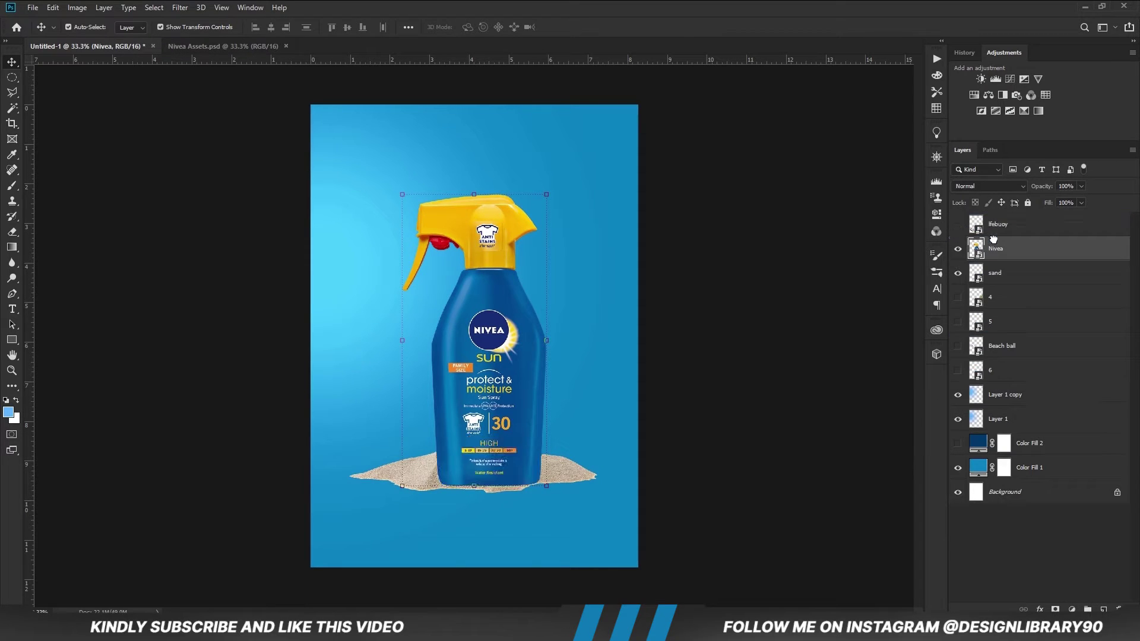
{"action": "left_click", "coordinate": [1008, 375]}
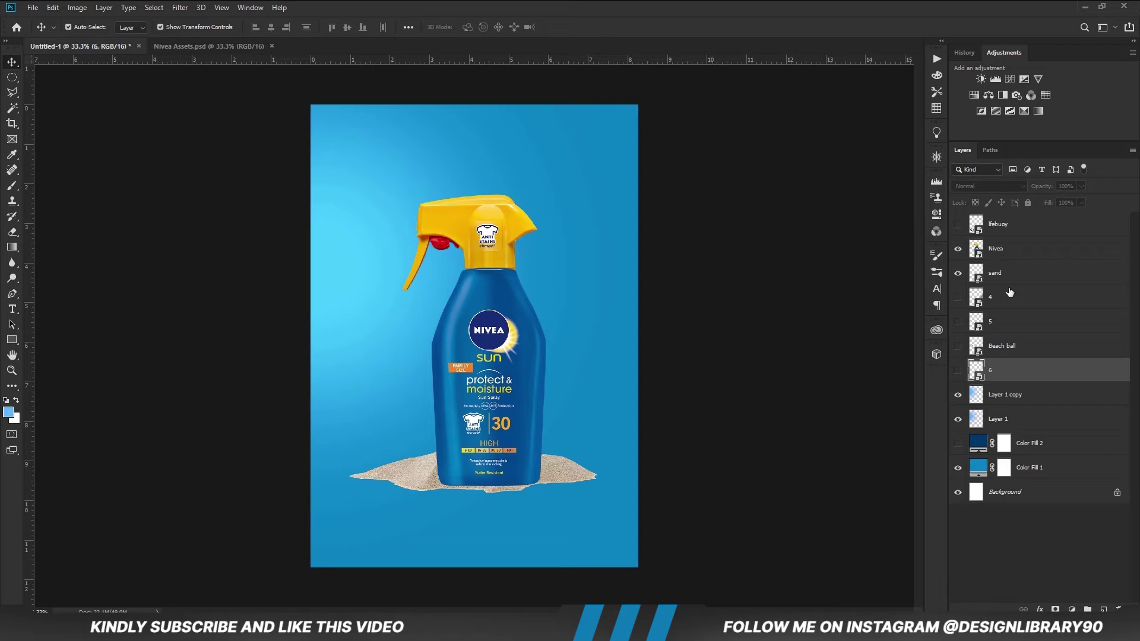
{"action": "left_click", "coordinate": [1010, 294], "text": "shift"}
{"action": "left_click_drag", "start_coordinate": [1008, 313], "coordinate": [1007, 270]}
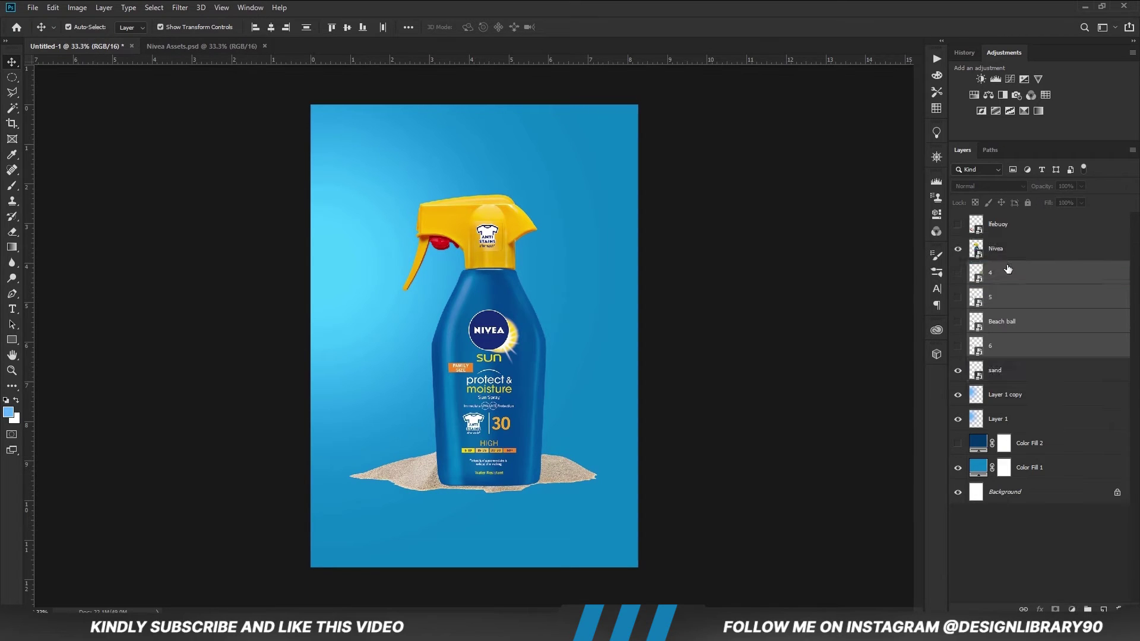
Make layers 6, Beach ball, 5 and 4 visible.
{"action": "left_click", "coordinate": [819, 345]}
{"action": "left_click", "coordinate": [957, 346]}
{"action": "left_click_drag", "start_coordinate": [958, 323], "coordinate": [958, 276]}
Shift the Nivea bottle slightly up and to the left, and move the palm leaf into the poster's upper-right corner.
{"action": "left_click", "coordinate": [500, 390]}
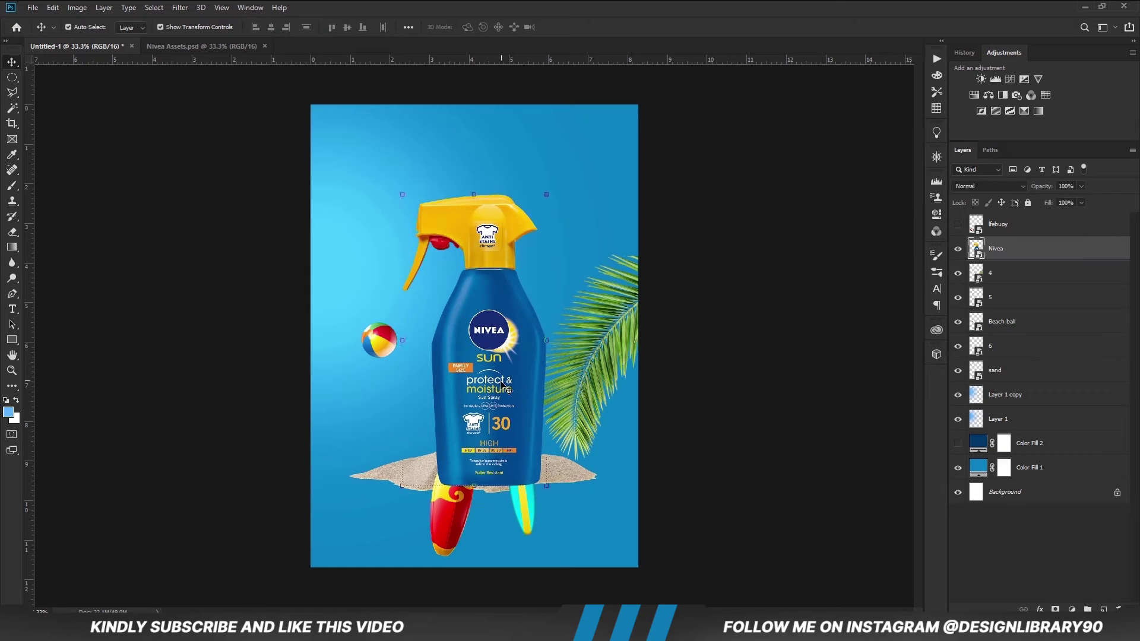
{"action": "left_click_drag", "start_coordinate": [501, 390], "coordinate": [490, 381]}
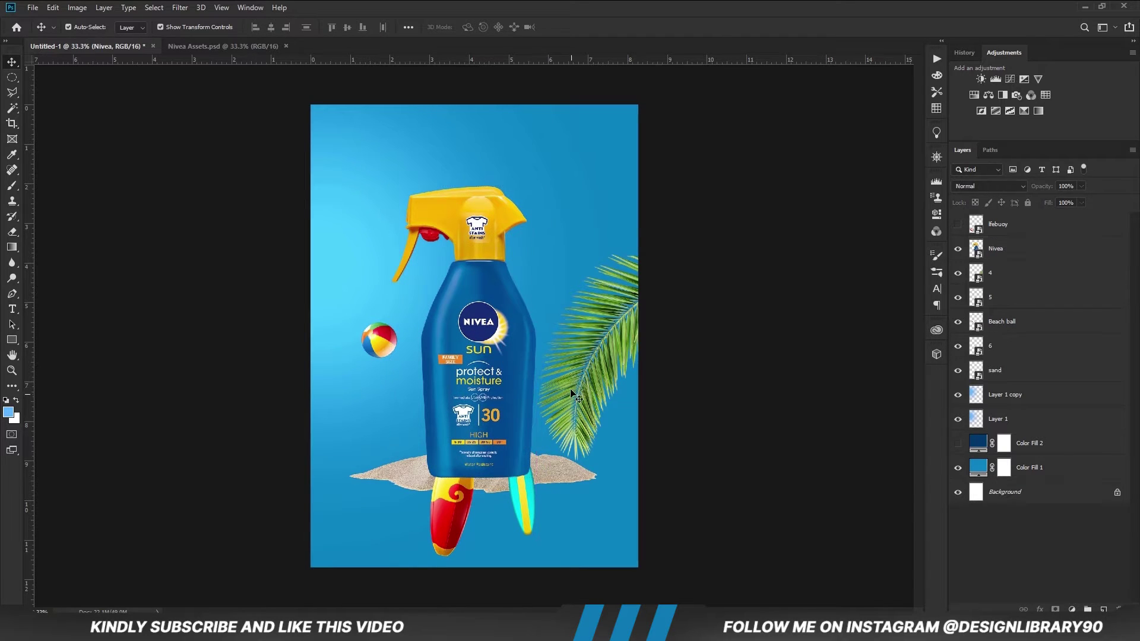
{"action": "left_click_drag", "start_coordinate": [605, 336], "coordinate": [611, 151]}
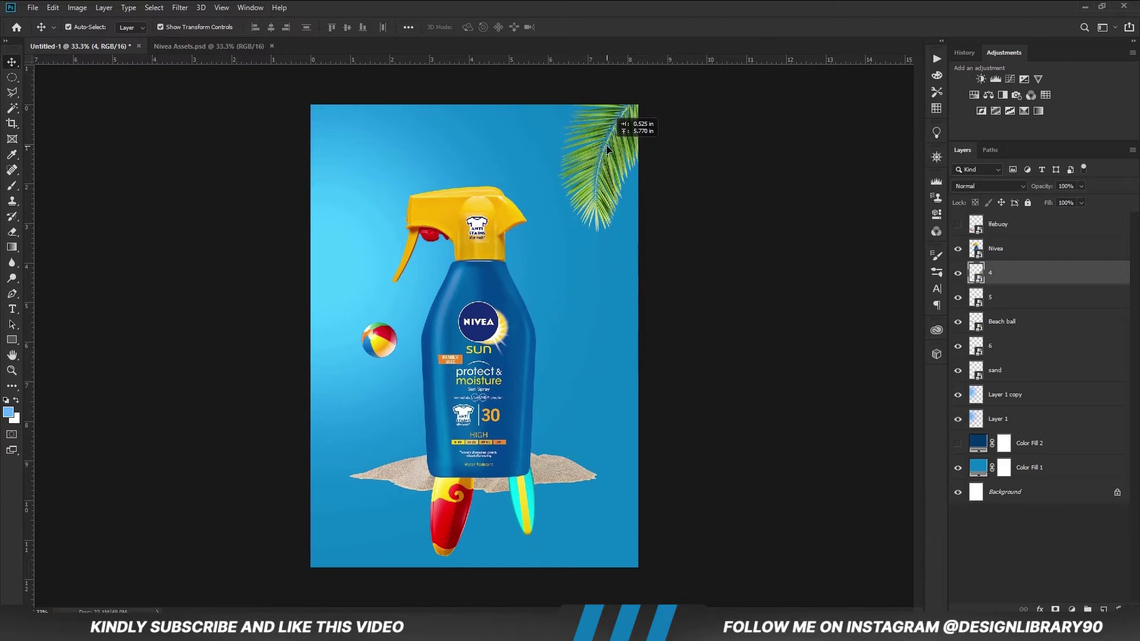
{"action": "left_click", "coordinate": [736, 404]}
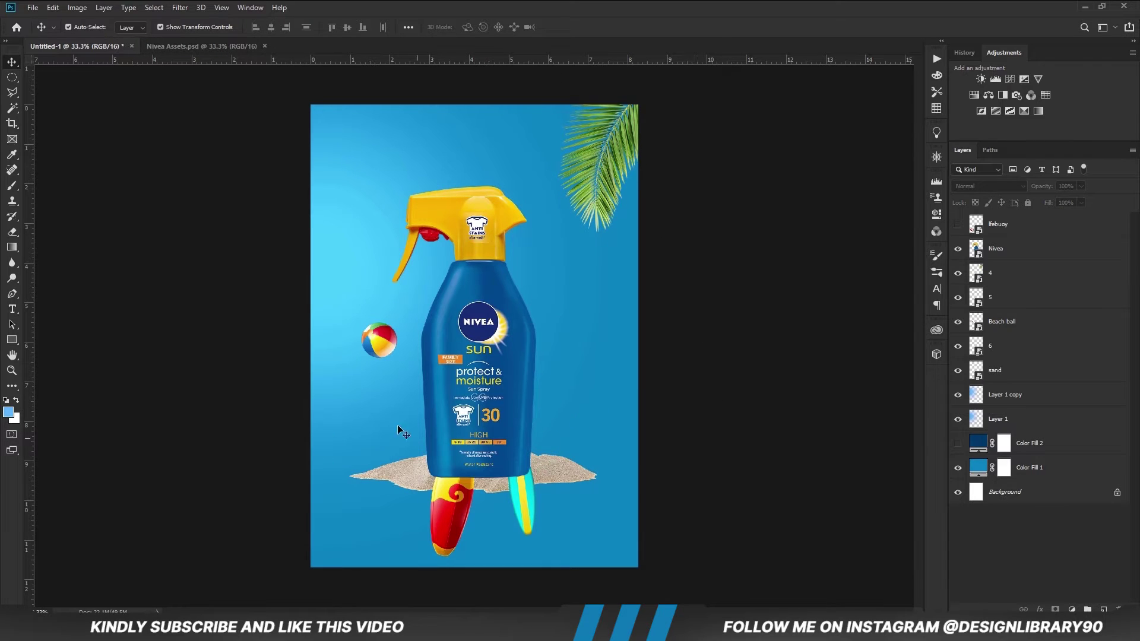
Place the red-yellow surfboard right of the bottle on the sand, with the turquoise surfboard and the beach ball on the left.
{"action": "left_click_drag", "start_coordinate": [447, 509], "coordinate": [558, 430]}
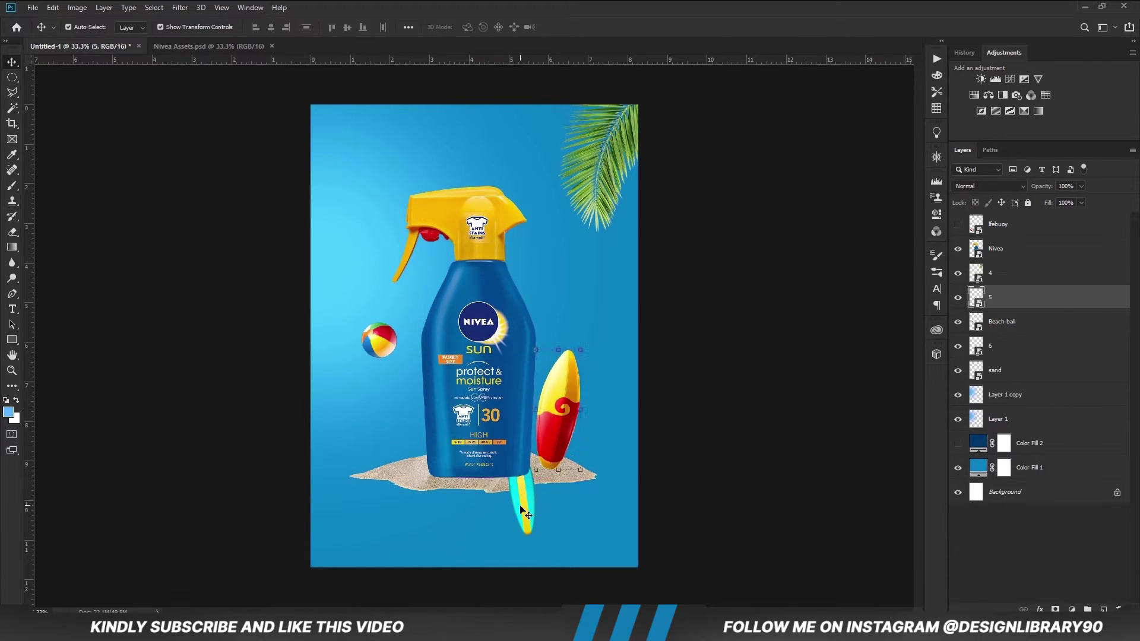
{"action": "left_click_drag", "start_coordinate": [525, 505], "coordinate": [393, 441]}
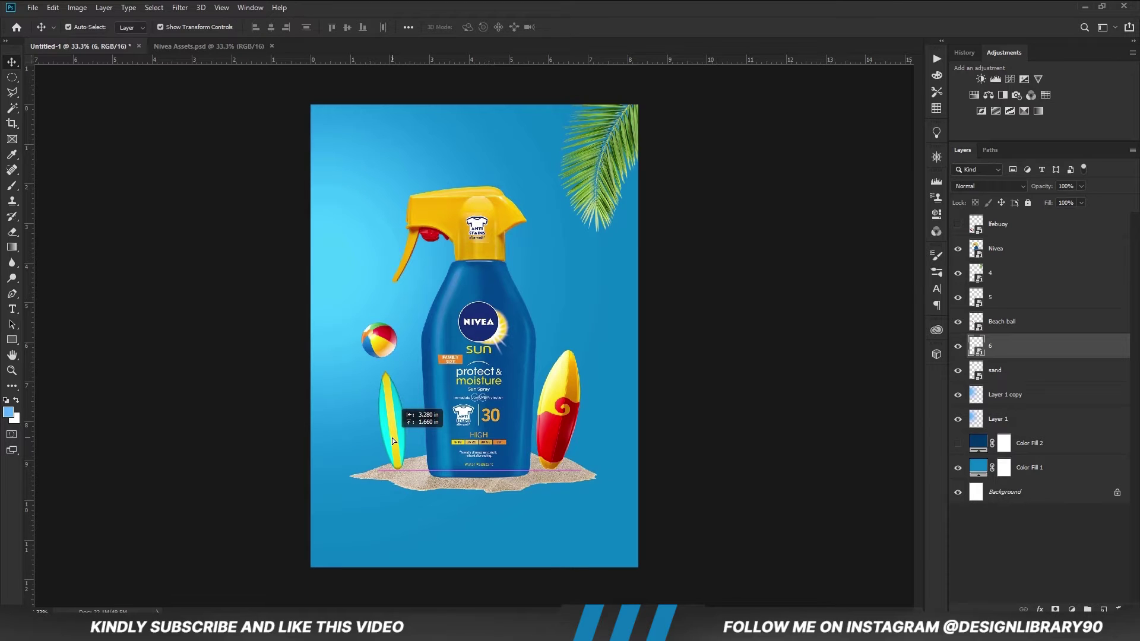
{"action": "left_click_drag", "start_coordinate": [387, 353], "coordinate": [414, 467]}
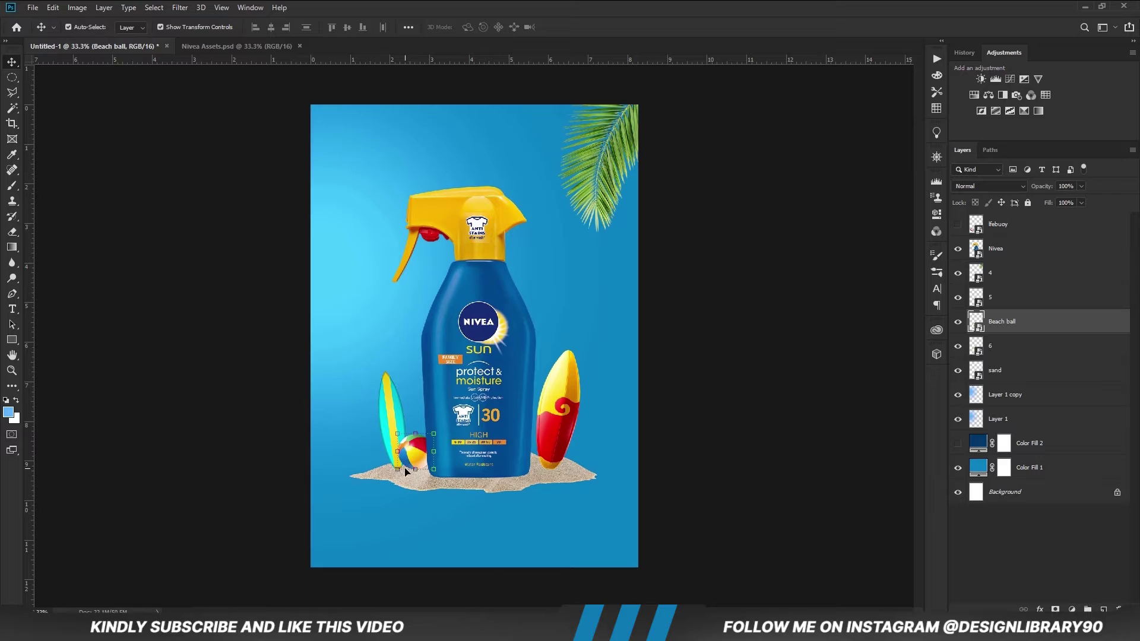
{"action": "left_click", "coordinate": [706, 452]}
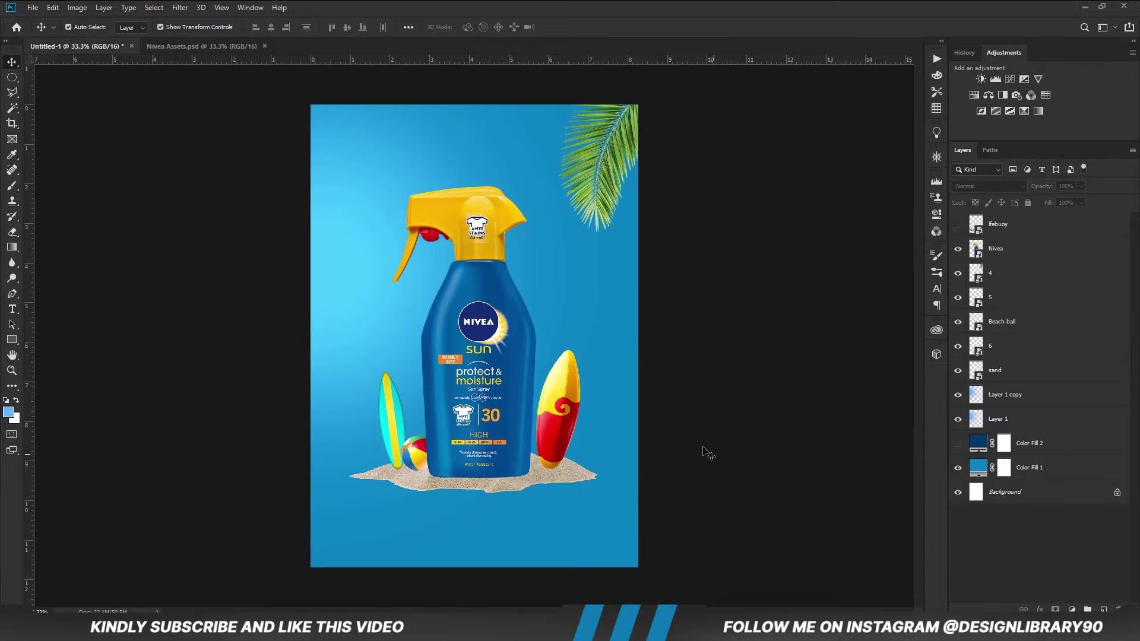
Lower the turquoise and the red-yellow surfboards slightly so their tips sit deeper on the sand.
{"action": "left_click_drag", "start_coordinate": [397, 454], "coordinate": [391, 438]}
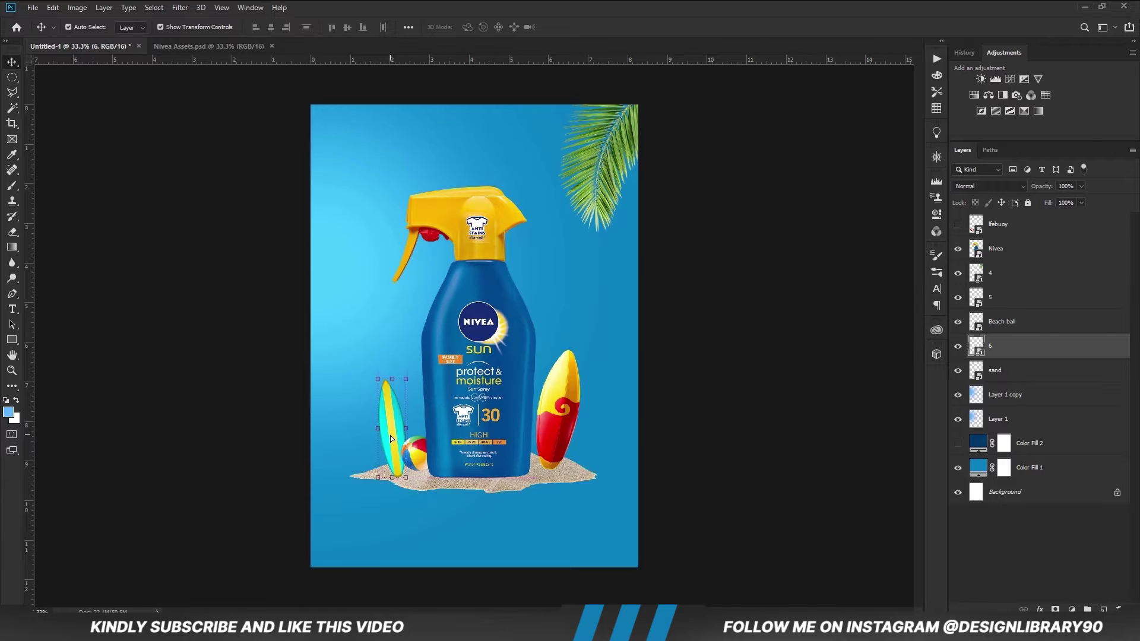
{"action": "left_click", "coordinate": [569, 426]}
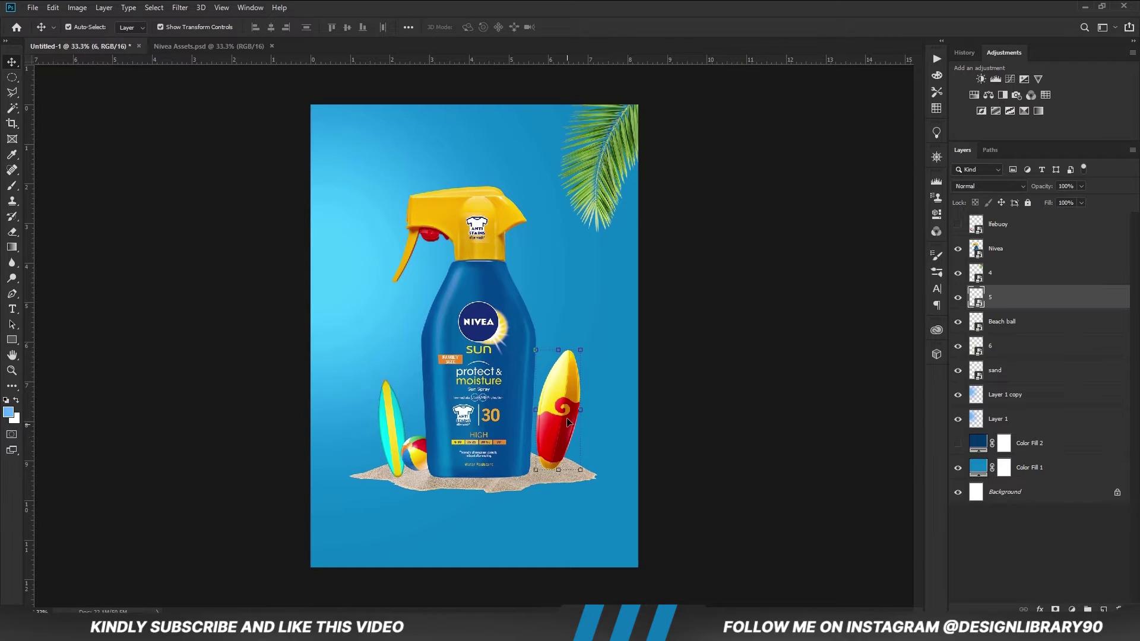
{"action": "left_click_drag", "start_coordinate": [568, 423], "coordinate": [568, 432]}
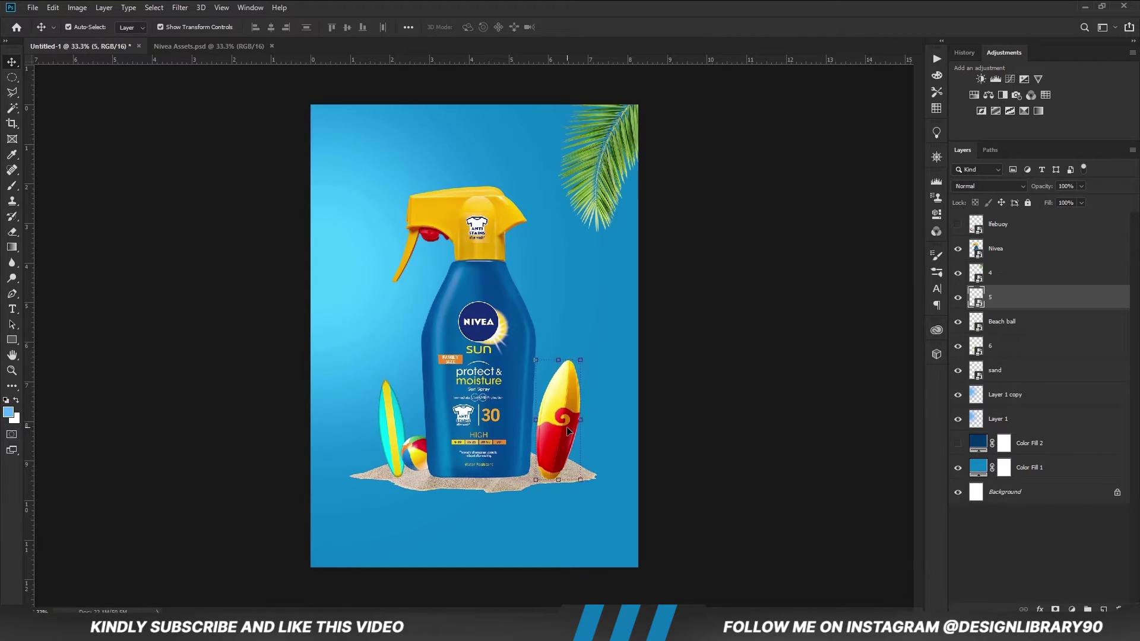
{"action": "left_click", "coordinate": [738, 453]}
Show the lifebuoy layer and position the ring over the neck of the Nivea bottle.
{"action": "key", "text": "ctrl+minus"}
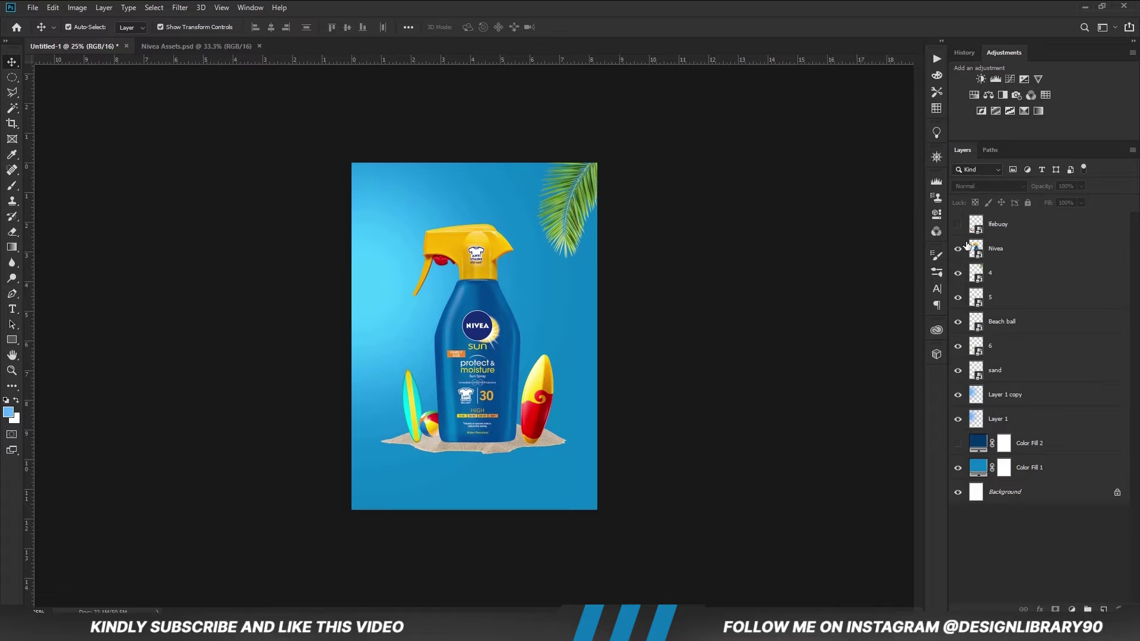
{"action": "left_click", "coordinate": [1002, 234]}
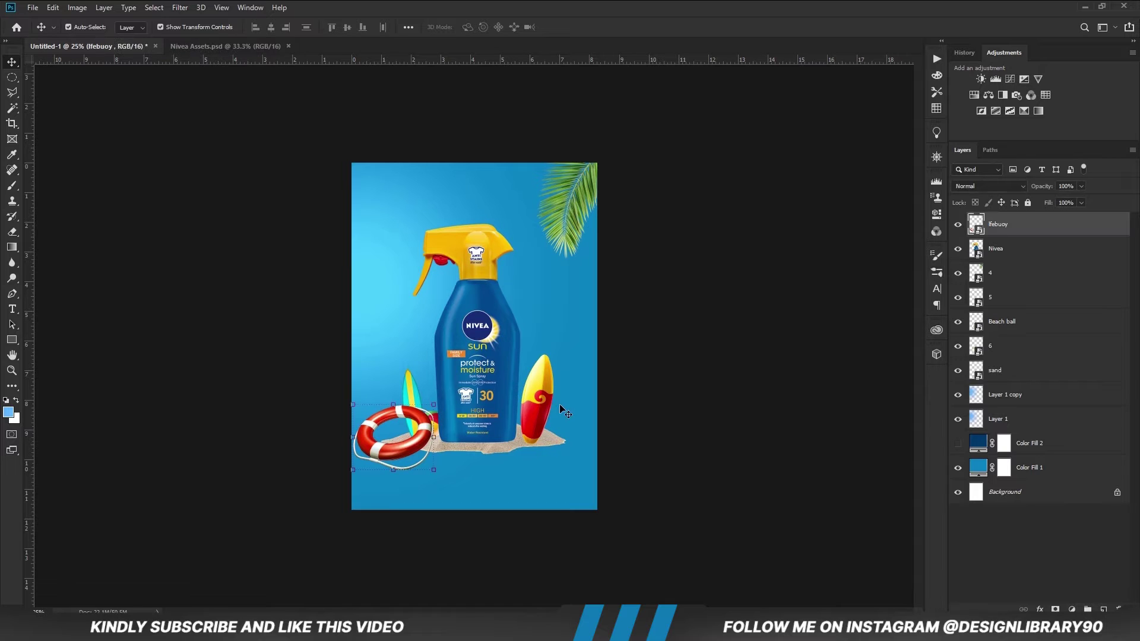
{"action": "left_click_drag", "start_coordinate": [380, 455], "coordinate": [462, 313]}
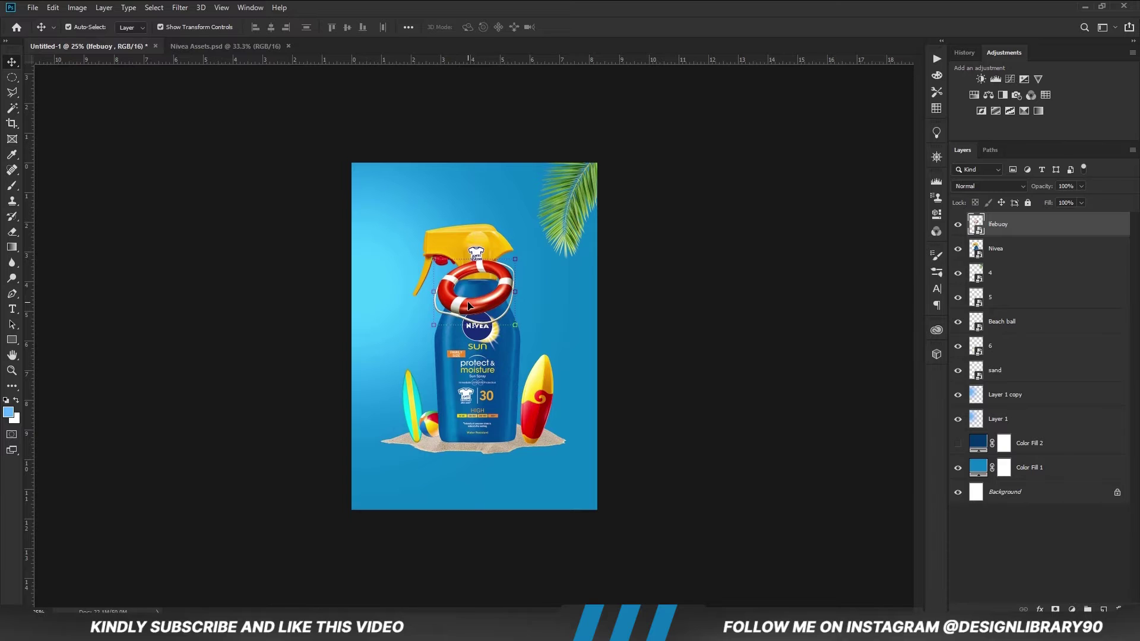
{"action": "left_click", "coordinate": [779, 385]}
{"action": "key", "text": "ctrl+plus"}
{"action": "key", "text": "ctrl+minus"}
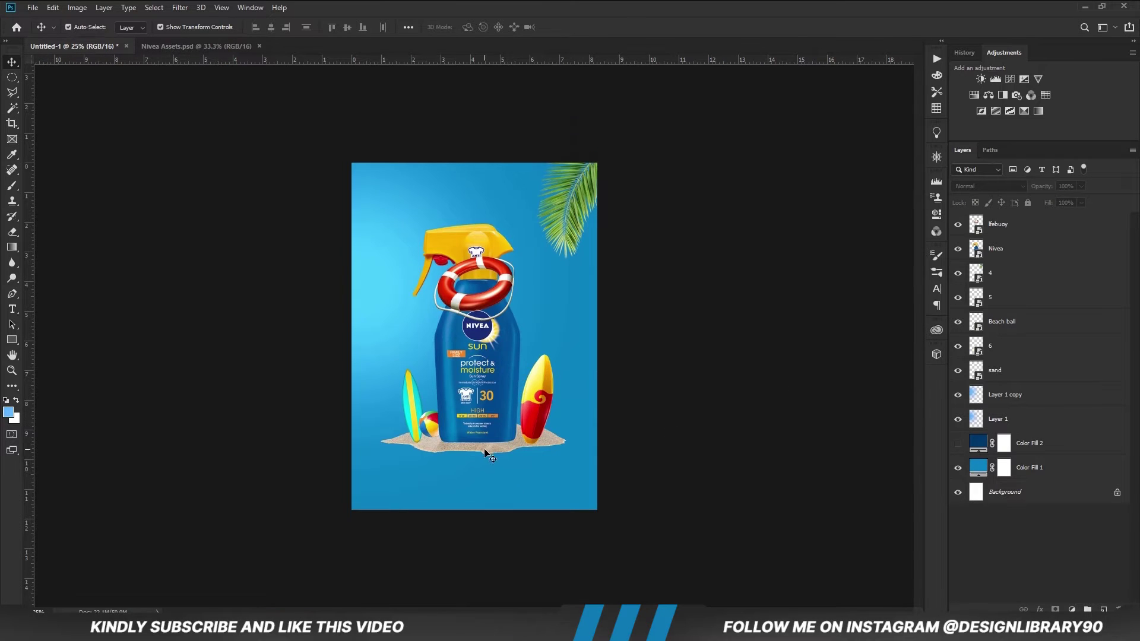
Hide the Nivea bottle layer and show the dark blue Color Fill 2 layer.
{"action": "left_click", "coordinate": [1052, 255]}
{"action": "left_click", "coordinate": [957, 249]}
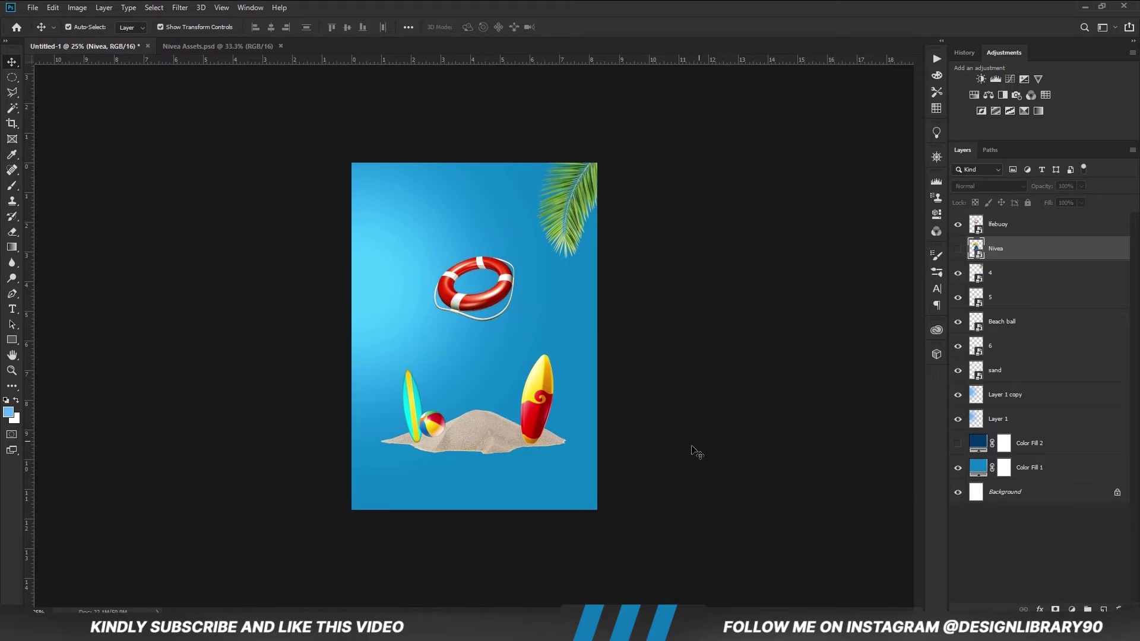
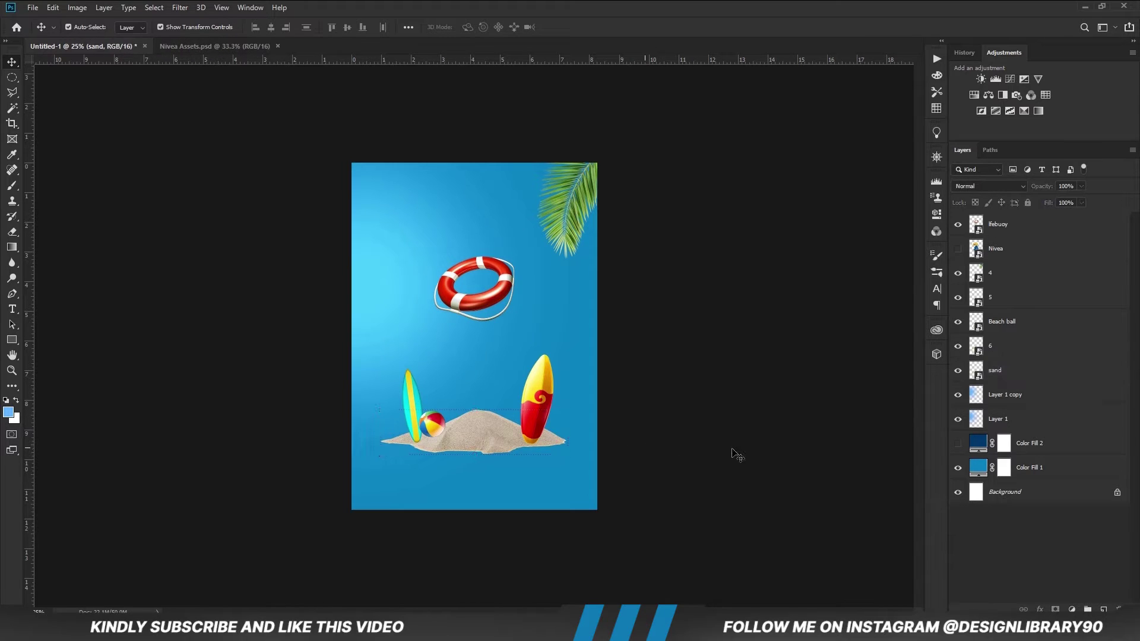
{"action": "left_click", "coordinate": [958, 444]}
Fade out the upper part of Color Fill 2 on its mask with a black Foreground to Transparent linear gradient.
{"action": "left_click", "coordinate": [1011, 441]}
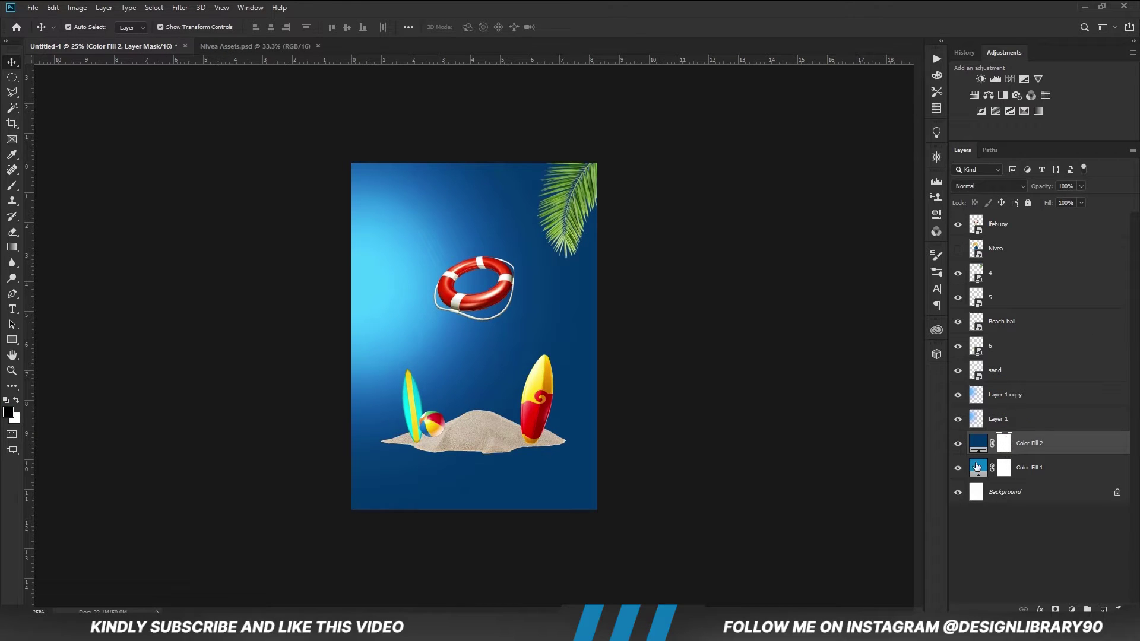
{"action": "left_click_drag", "start_coordinate": [11, 247], "coordinate": [61, 249]}
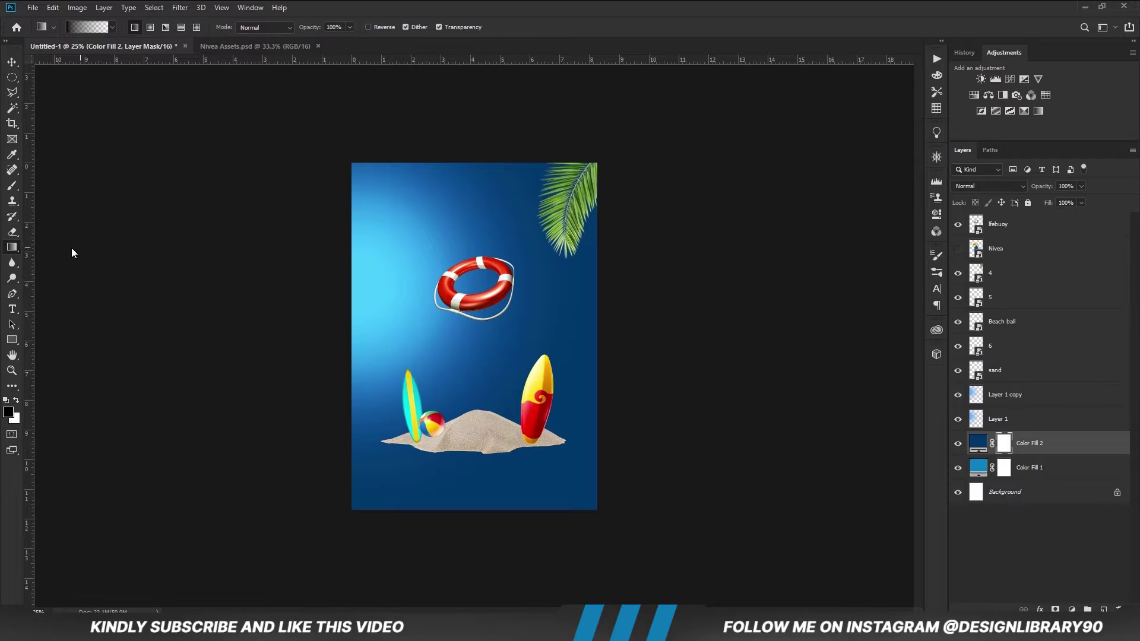
{"action": "left_click", "coordinate": [99, 30]}
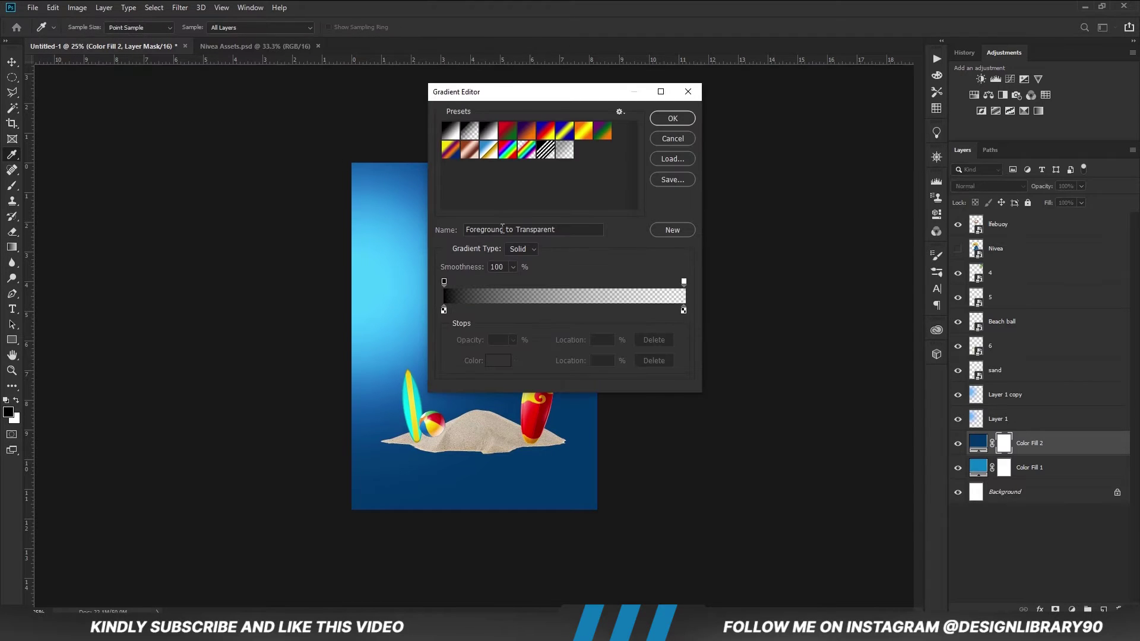
{"action": "left_click", "coordinate": [673, 119]}
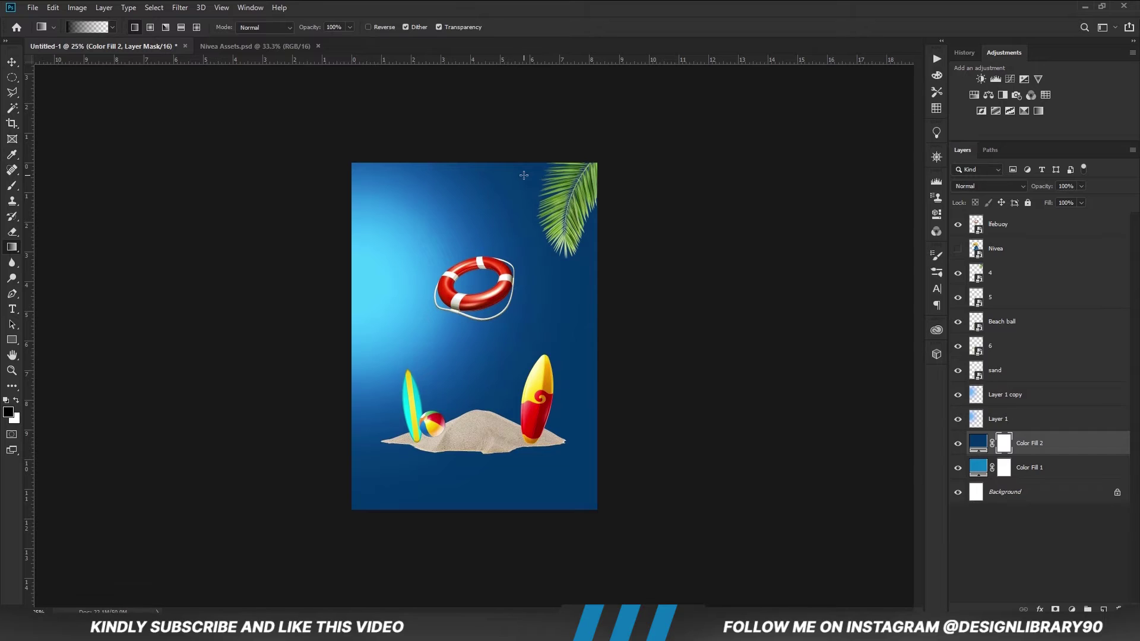
{"action": "left_click_drag", "start_coordinate": [473, 443], "coordinate": [474, 443]}
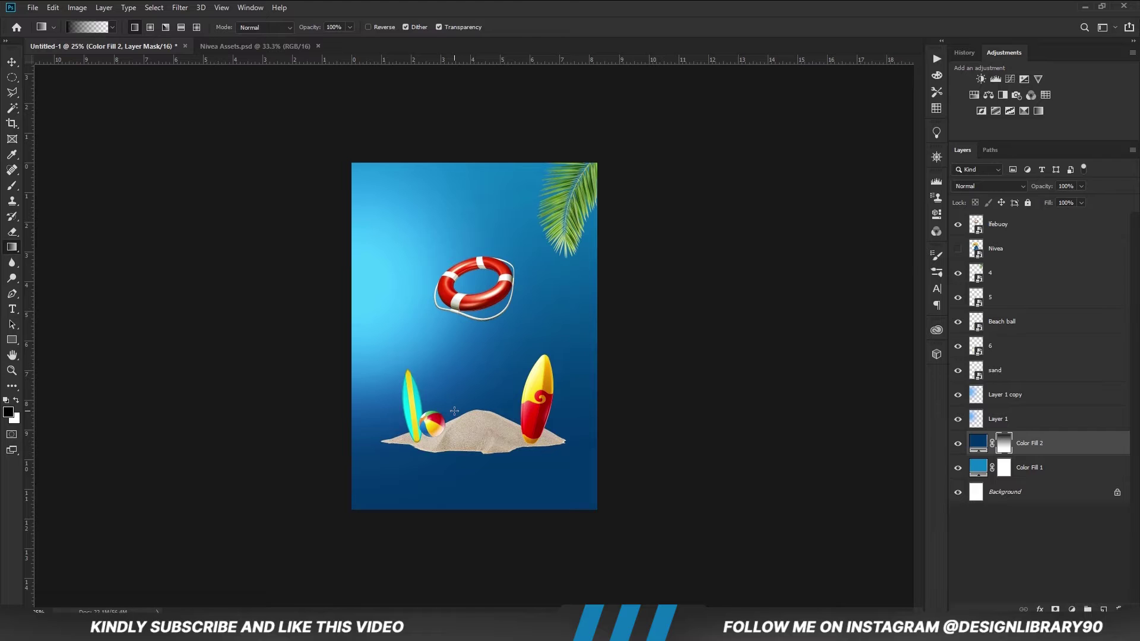
Set up the Brush tool with a size of 511 px, 15% opacity and a flattened horizontal elliptical tip.
{"action": "key", "text": "b"}
{"action": "right_click", "coordinate": [464, 378]}
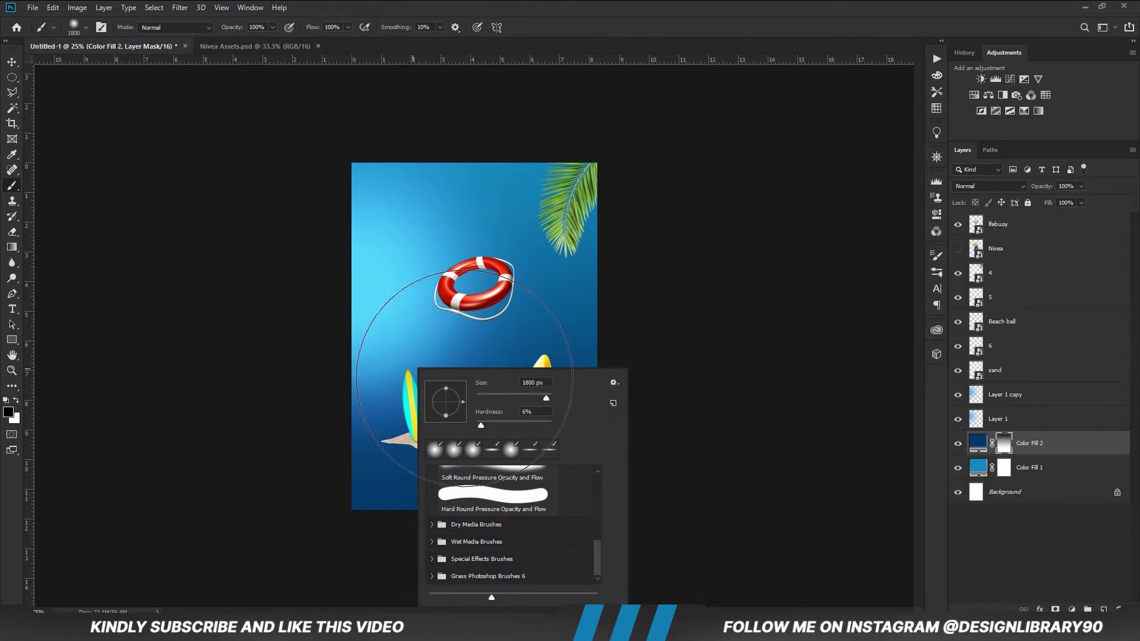
{"action": "left_click_drag", "start_coordinate": [509, 396], "coordinate": [543, 395]}
{"action": "left_click", "coordinate": [514, 5]}
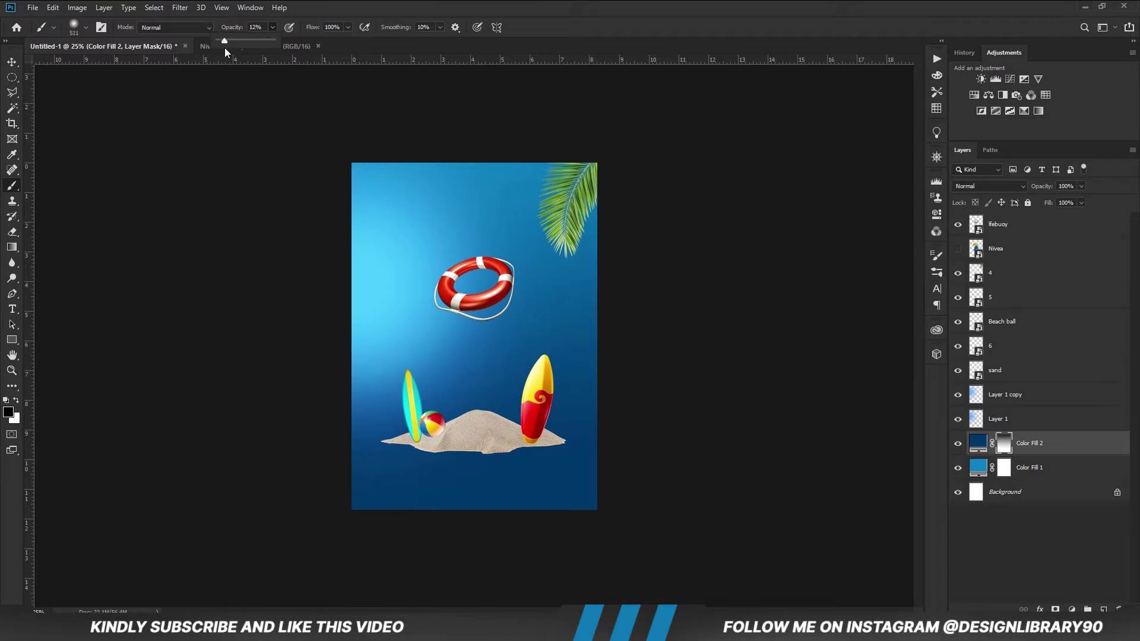
{"action": "left_click_drag", "start_coordinate": [227, 41], "coordinate": [228, 40]}
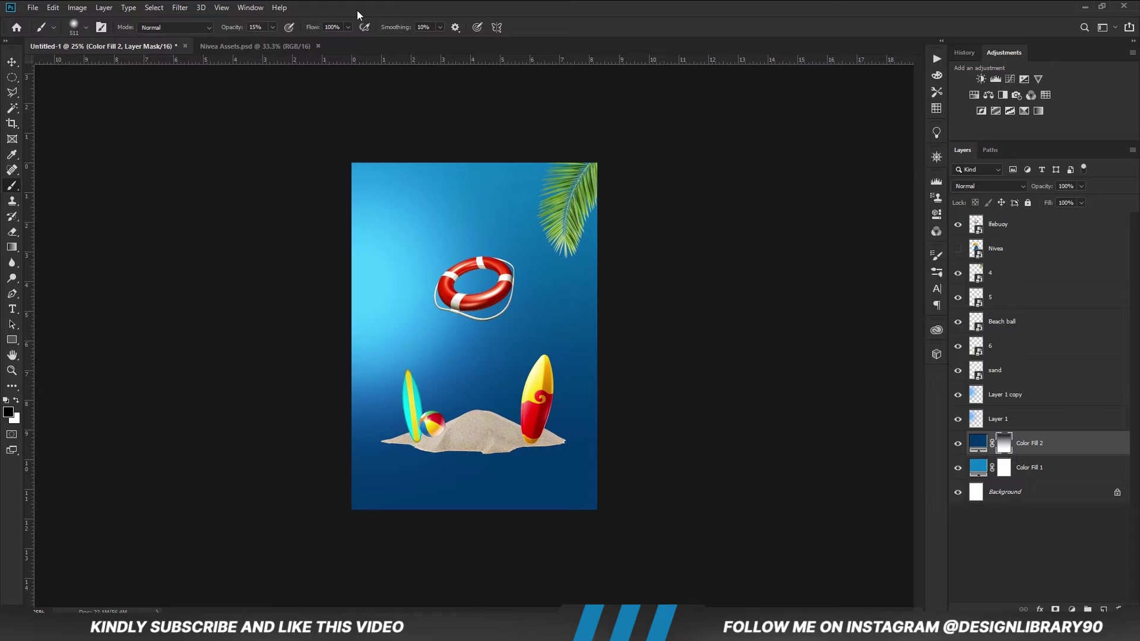
{"action": "right_click", "coordinate": [394, 340]}
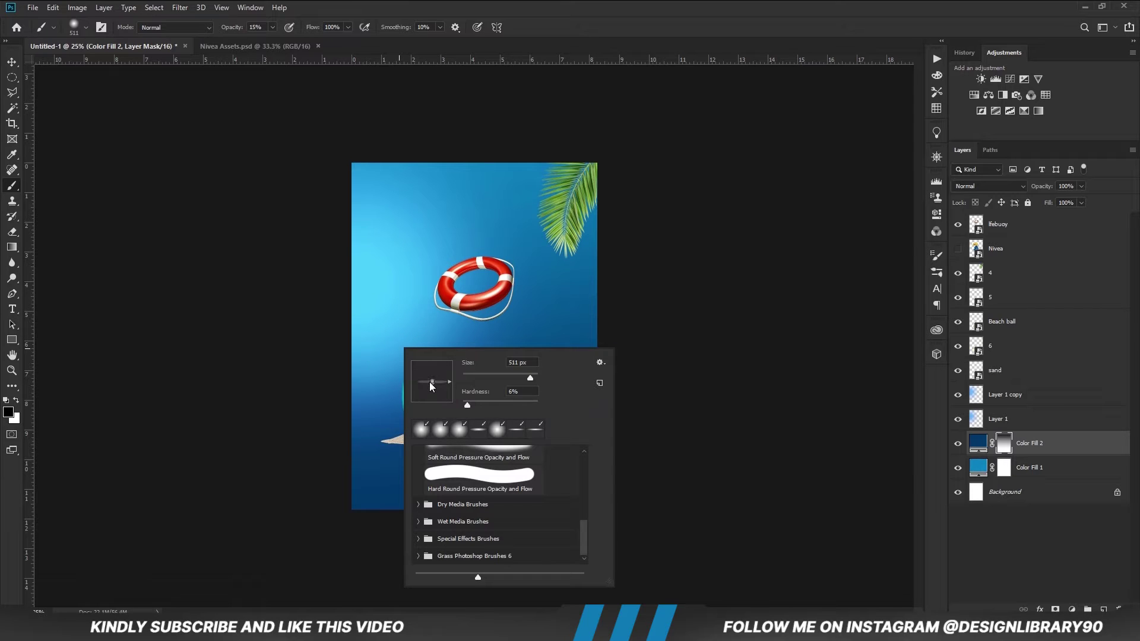
{"action": "left_click", "coordinate": [475, 18]}
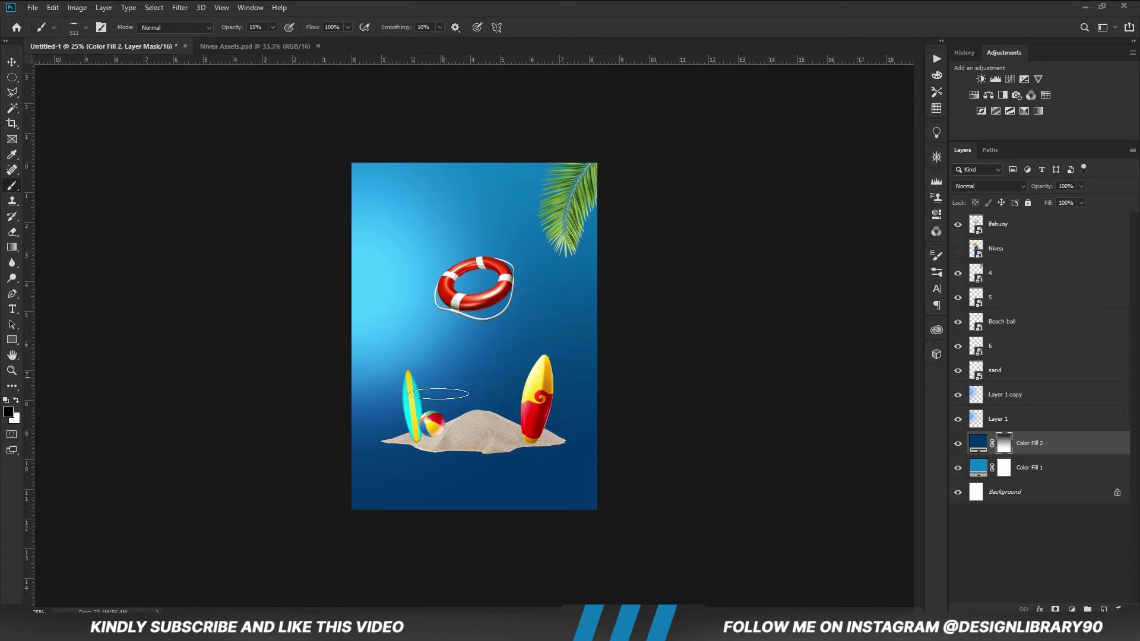
Enlarge the brush to 900 px and paint black on the Color Fill 2 mask along the base of the sand.
{"action": "key", "text": "bracketright"}
{"action": "key", "text": "bracketright"}
{"action": "key", "text": "bracketright"}
{"action": "key", "text": "bracketright"}
{"action": "mouse_move", "coordinate": [520, 443]}
{"action": "left_mouse_down"}
{"action": "mouse_move", "coordinate": [372, 447]}
{"action": "mouse_move", "coordinate": [465, 445]}
{"action": "mouse_move", "coordinate": [429, 442]}
{"action": "left_mouse_up"}
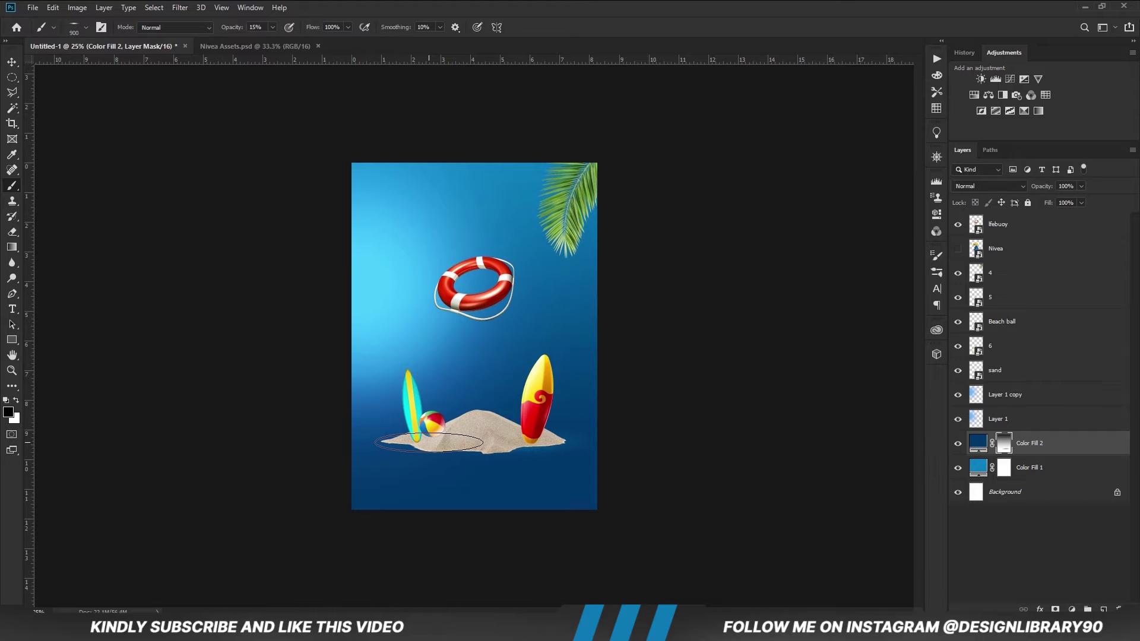
Paint more black on the Color Fill 2 mask around the sand, resizing the flattened brush to 700 px and using 26% opacity.
{"action": "key", "text": "bracketleft"}
{"action": "key", "text": "bracketleft"}
{"action": "key", "text": "bracketleft"}
{"action": "key", "text": "bracketleft"}
{"action": "key", "text": "bracketright"}
{"action": "key", "text": "bracketright"}
{"action": "key", "text": "bracketright"}
{"action": "key", "text": "bracketright"}
{"action": "key", "text": "bracketright"}
{"action": "key", "text": "bracketleft"}
{"action": "key", "text": "bracketleft"}
{"action": "key", "text": "bracketleft"}
{"action": "key", "text": "bracketleft"}
{"action": "key", "text": "bracketleft"}
{"action": "key", "text": "bracketright"}
{"action": "key", "text": "bracketright"}
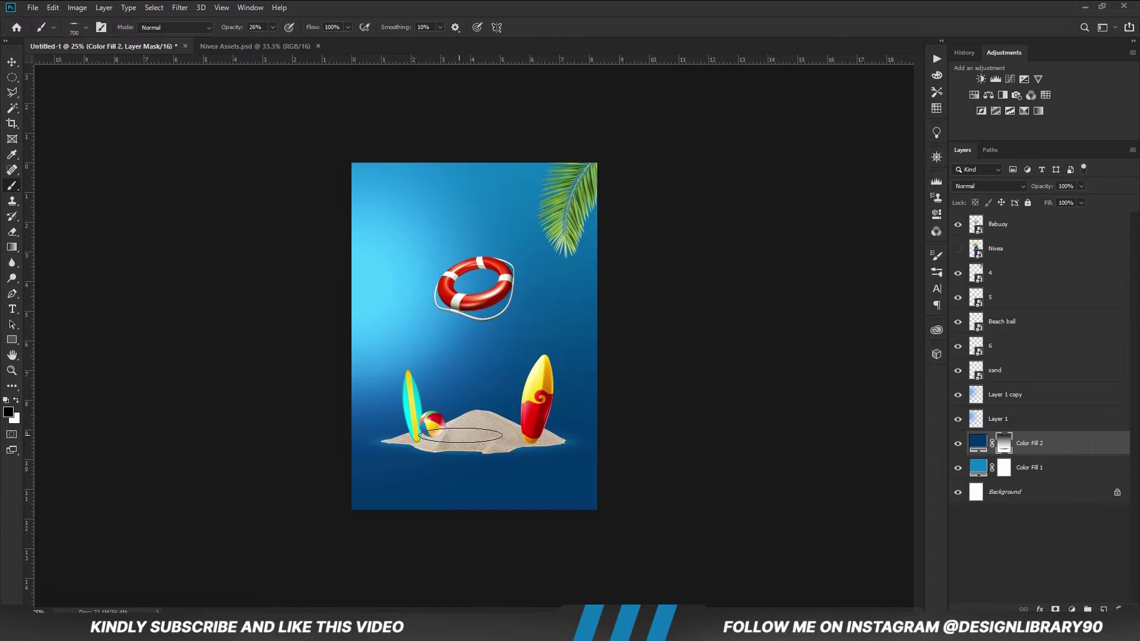
Compare the poster with and without the Color Fill 2 layer, and deselect all layers.
{"action": "left_click", "coordinate": [958, 443]}
{"action": "left_click", "coordinate": [958, 443]}
{"action": "left_click_drag", "start_coordinate": [271, 27], "coordinate": [259, 41]}
{"action": "key", "text": "v"}
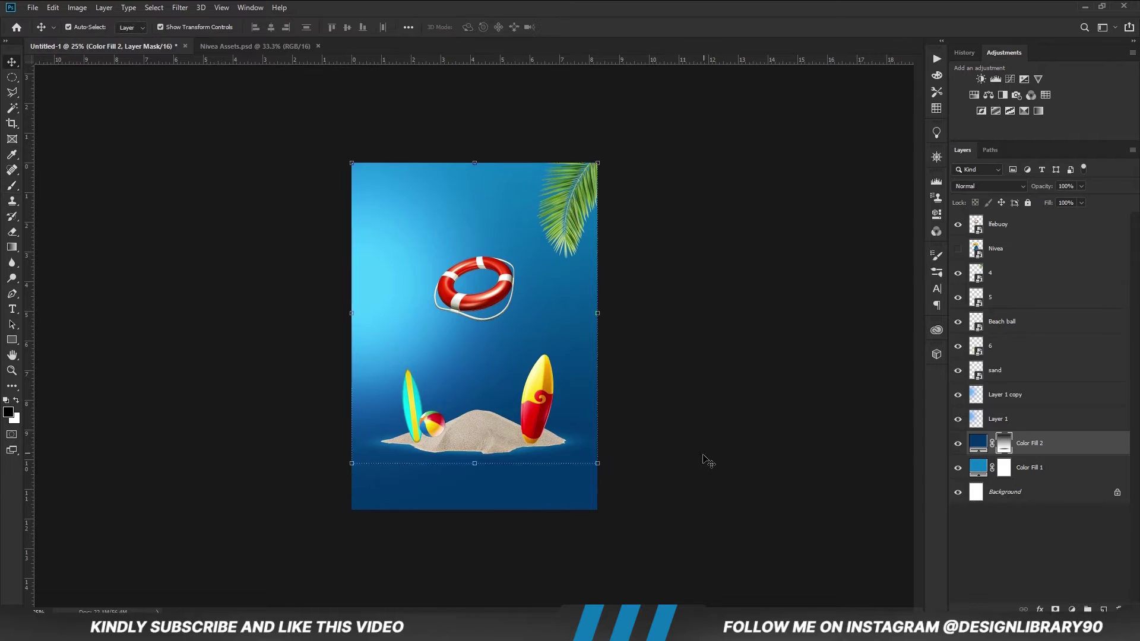
{"action": "left_click", "coordinate": [706, 463]}
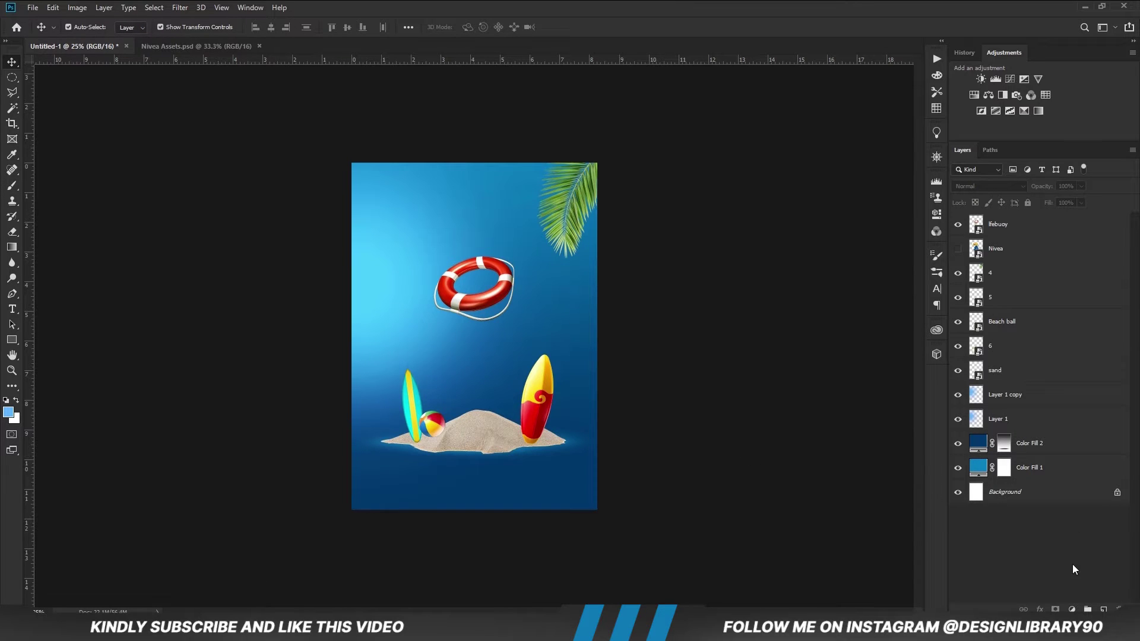
Add a Curves adjustment layer above all layers, pull the shadows down slightly and anchor the highlights with a second point.
{"action": "left_click", "coordinate": [1071, 610]}
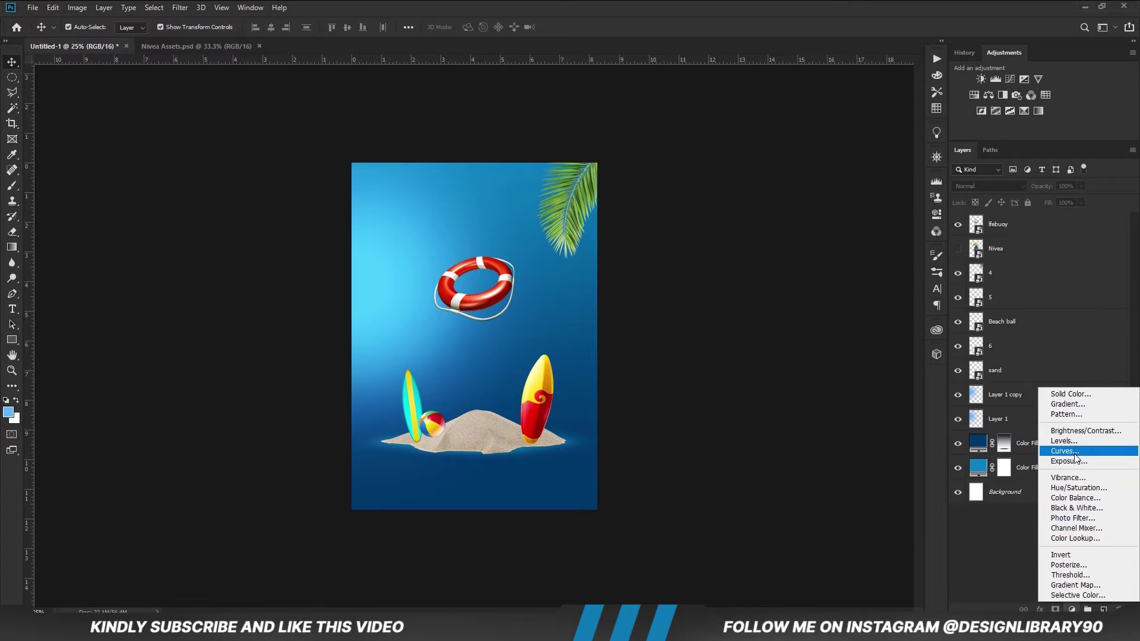
{"action": "left_click", "coordinate": [1075, 452]}
{"action": "left_click_drag", "start_coordinate": [816, 330], "coordinate": [817, 336]}
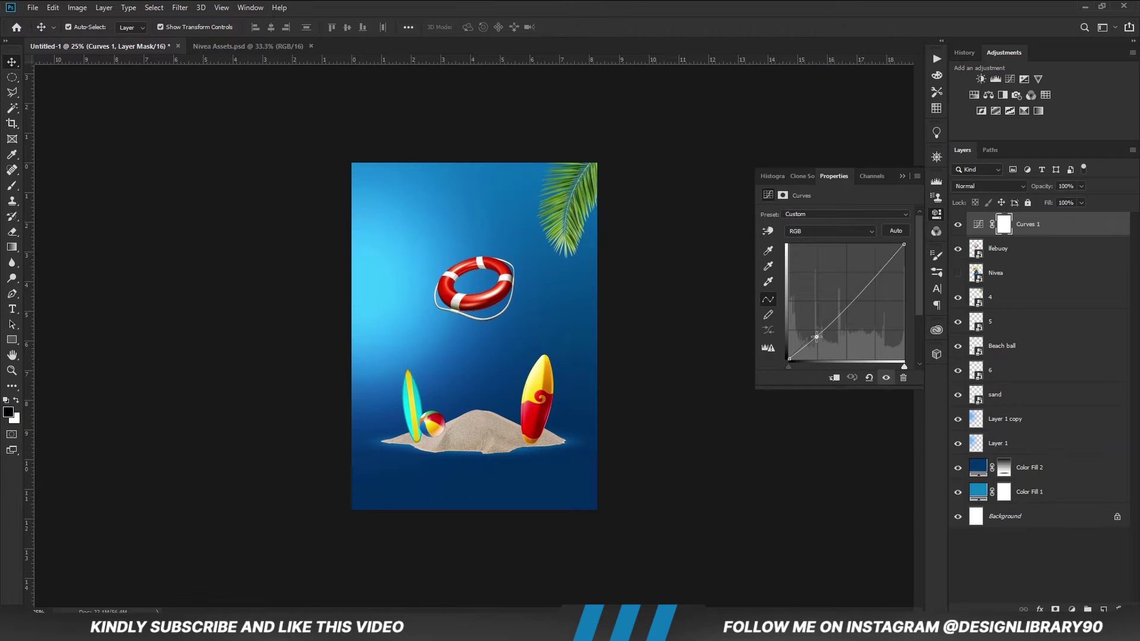
{"action": "left_click", "coordinate": [868, 280]}
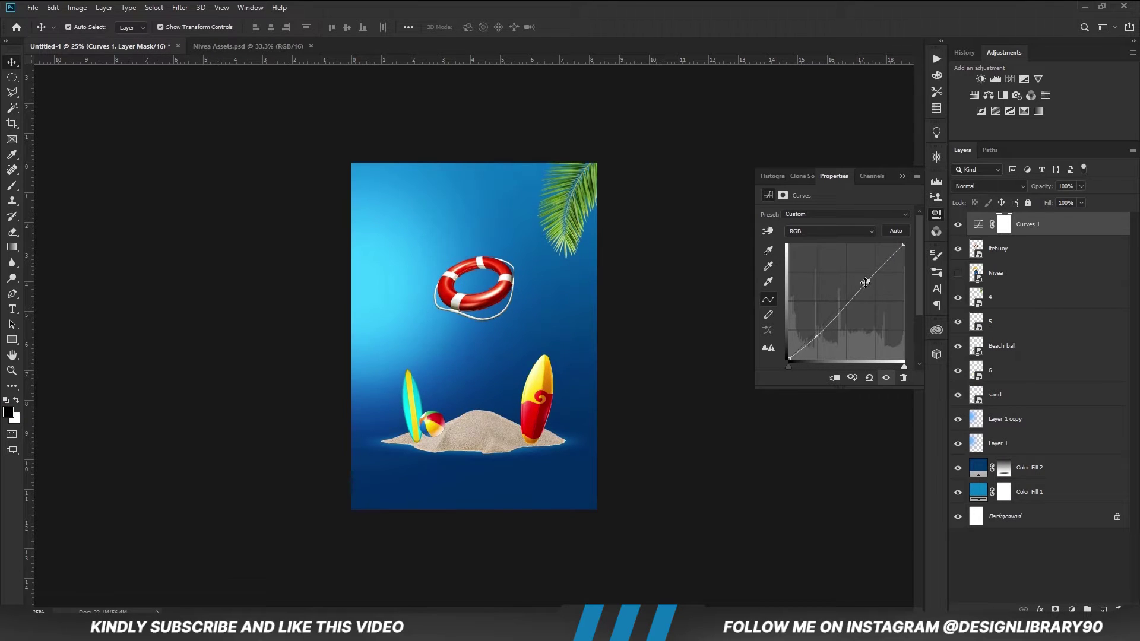
{"action": "left_click", "coordinate": [902, 176]}
{"action": "left_click", "coordinate": [959, 226]}
{"action": "left_click", "coordinate": [958, 225]}
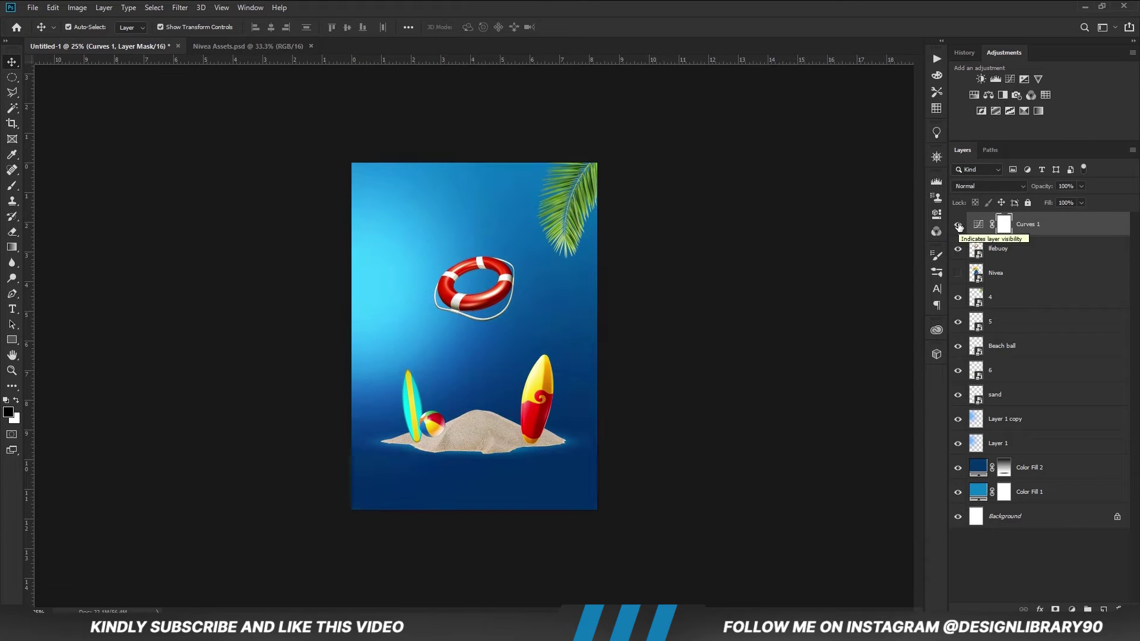
Add a second Curves adjustment layer on top and bend its curve downward to darken the whole poster.
{"action": "left_click", "coordinate": [1072, 608]}
{"action": "left_click", "coordinate": [936, 215]}
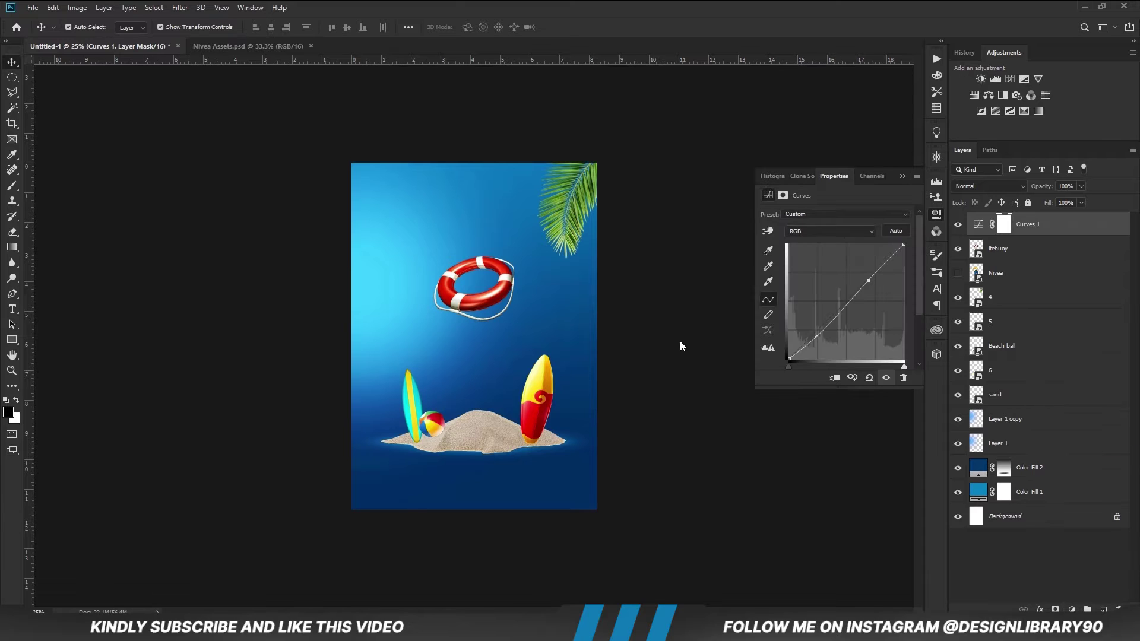
{"action": "left_click", "coordinate": [818, 338]}
{"action": "left_click_drag", "start_coordinate": [818, 338], "coordinate": [823, 338]}
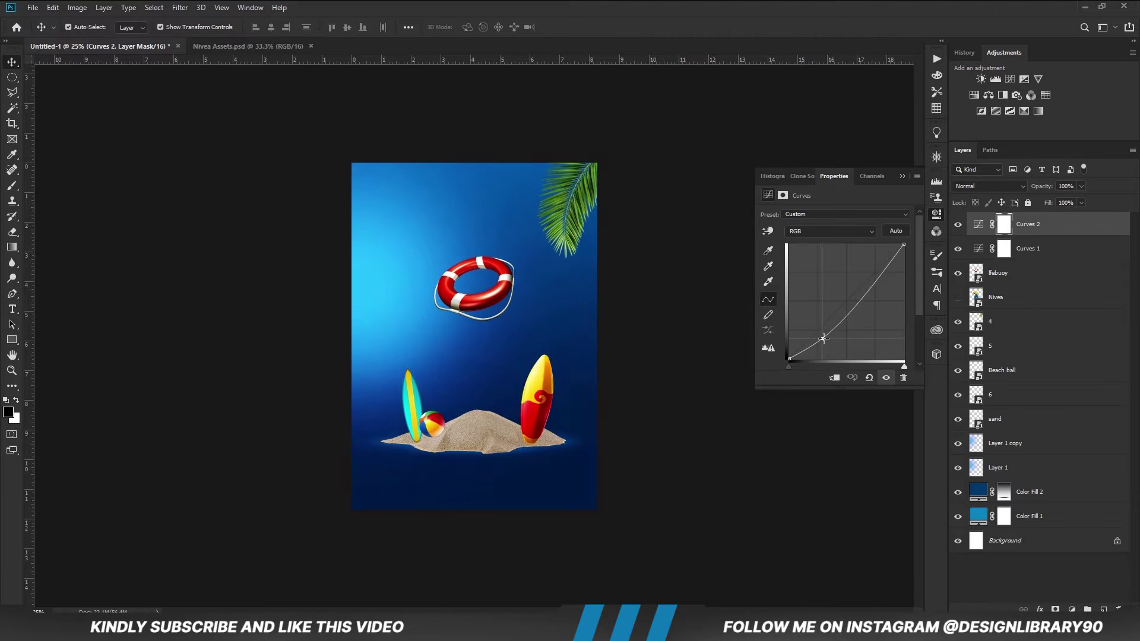
{"action": "left_click", "coordinate": [902, 176]}
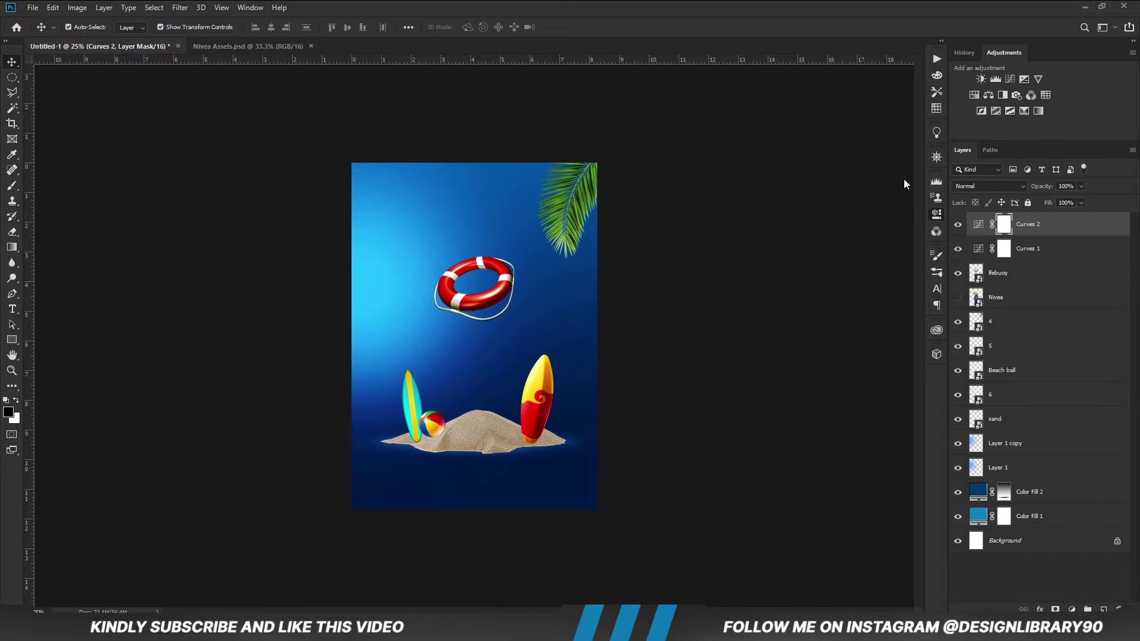
Lower the Curves 2 layer's opacity to 59% and invert its mask to black.
{"action": "left_click", "coordinate": [957, 225]}
{"action": "left_click", "coordinate": [958, 225]}
{"action": "left_click_drag", "start_coordinate": [1074, 201], "coordinate": [1059, 197]}
{"action": "key", "text": "ctrl+i"}
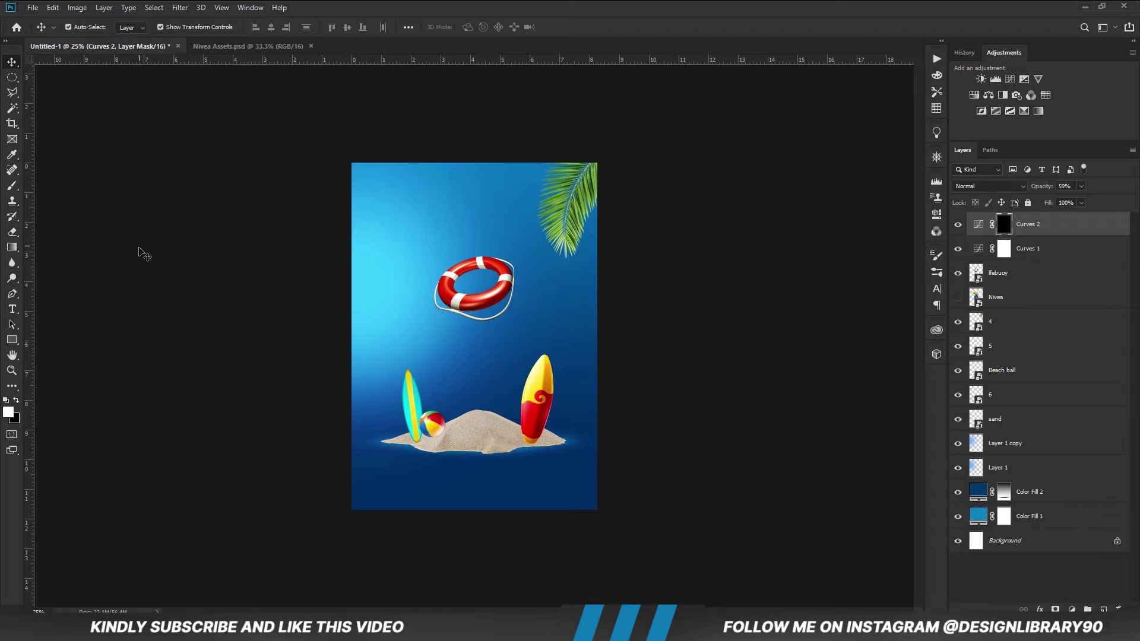
Paint white on the Curves 2 mask along the poster's bottom and right edges with a 1000 px brush at 17% opacity.
{"action": "left_click_drag", "start_coordinate": [12, 185], "coordinate": [136, 184]}
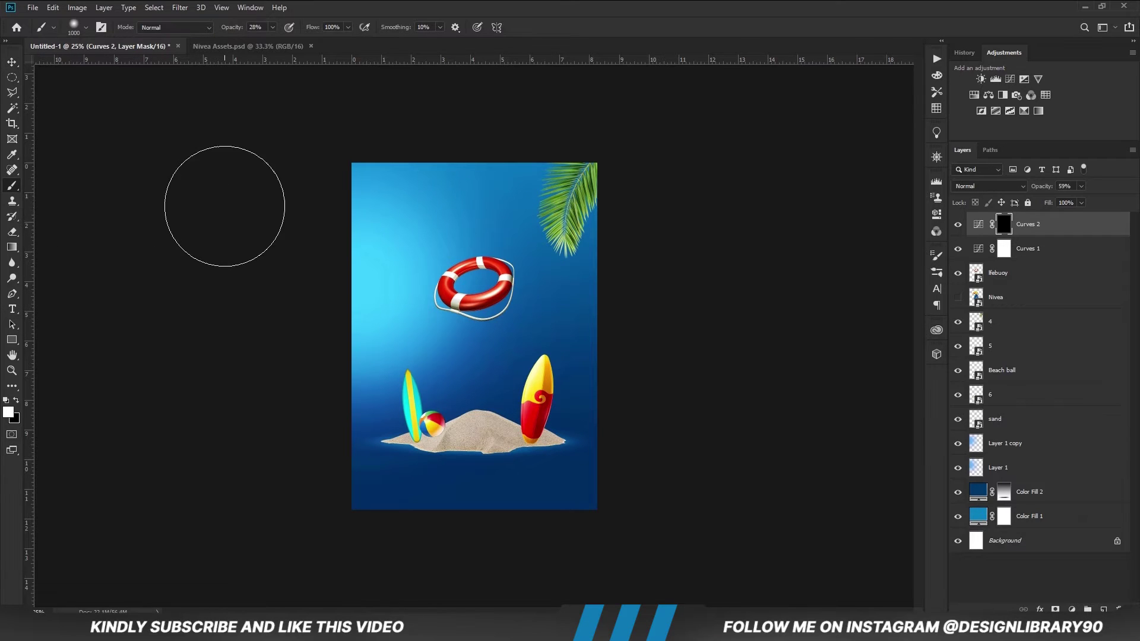
{"action": "left_click", "coordinate": [273, 29]}
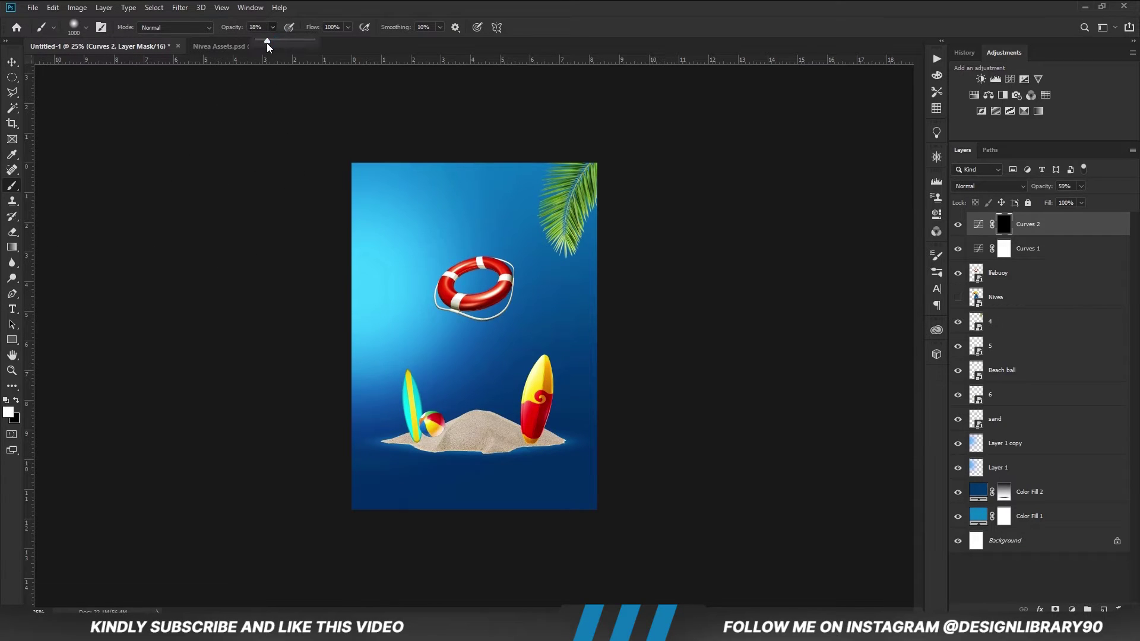
{"action": "left_click", "coordinate": [390, 5]}
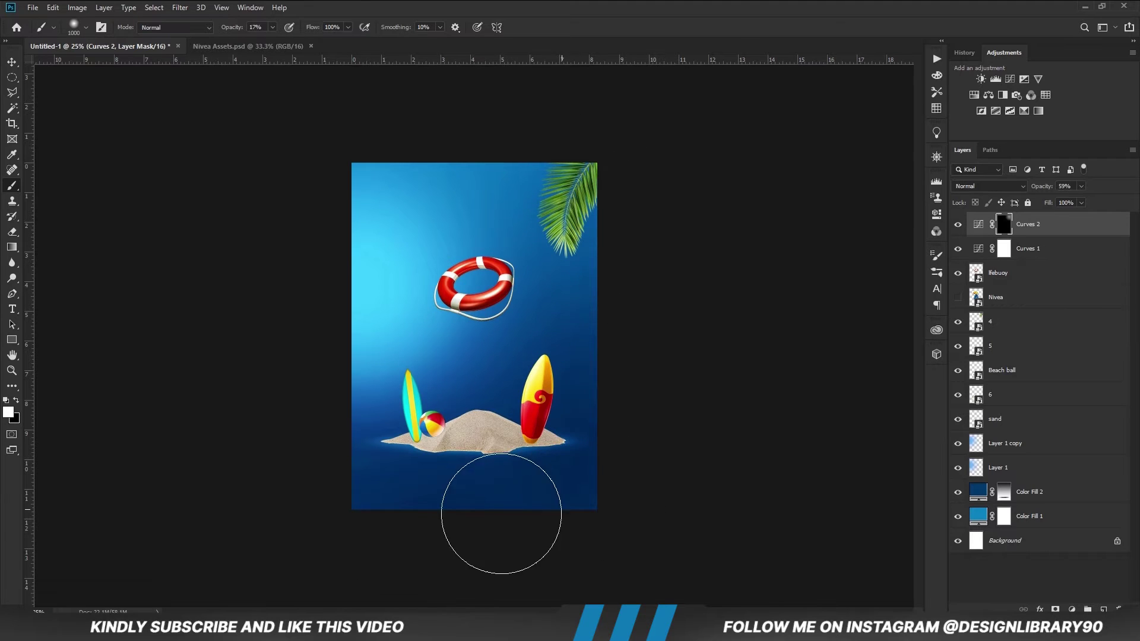
{"action": "left_click_drag", "start_coordinate": [548, 510], "coordinate": [549, 509]}
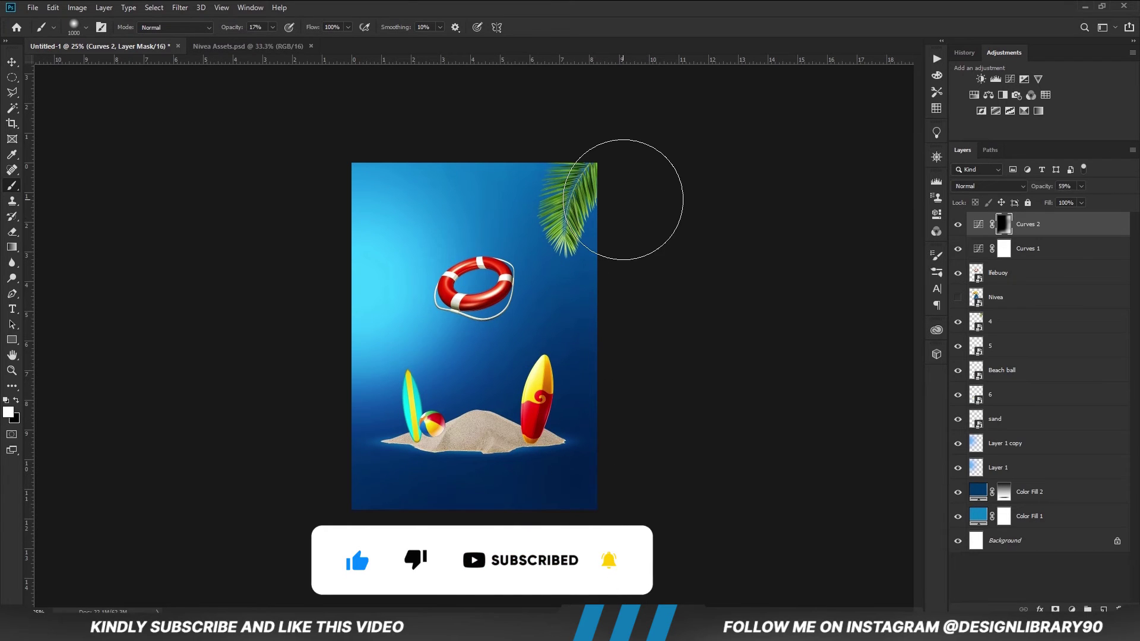
{"action": "key", "text": "v"}
Add a Curves adjustment layer directly above the sand layer and clip it to the sand.
{"action": "left_click", "coordinate": [985, 419]}
{"action": "left_click", "coordinate": [958, 419]}
{"action": "left_click", "coordinate": [957, 420]}
{"action": "left_click", "coordinate": [1072, 610]}
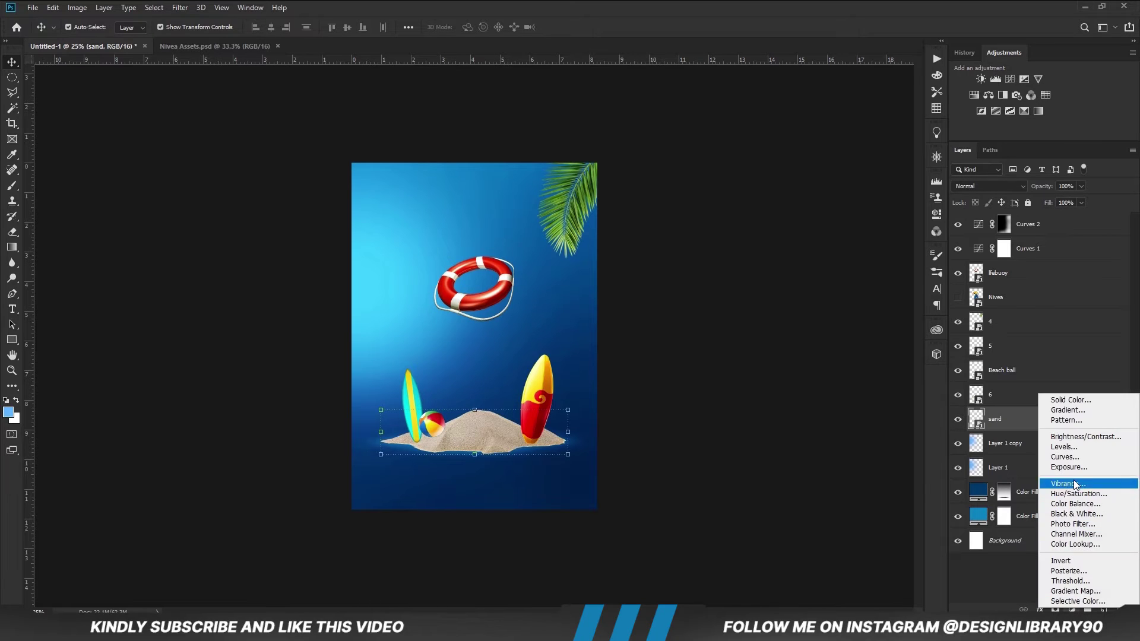
{"action": "left_click", "coordinate": [1063, 463]}
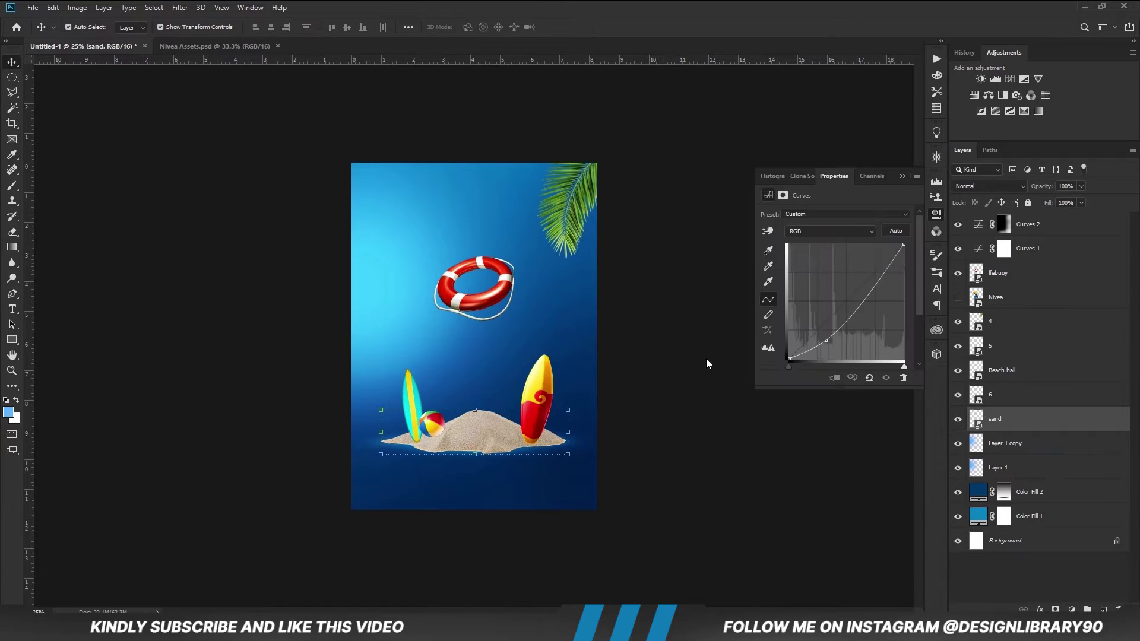
{"action": "left_click", "coordinate": [834, 378]}
Darken the sand's shadows on its clipped Curves layer while anchoring the highlights, and compare the sand with and without it.
{"action": "left_click", "coordinate": [809, 343]}
{"action": "left_click_drag", "start_coordinate": [808, 343], "coordinate": [809, 343]}
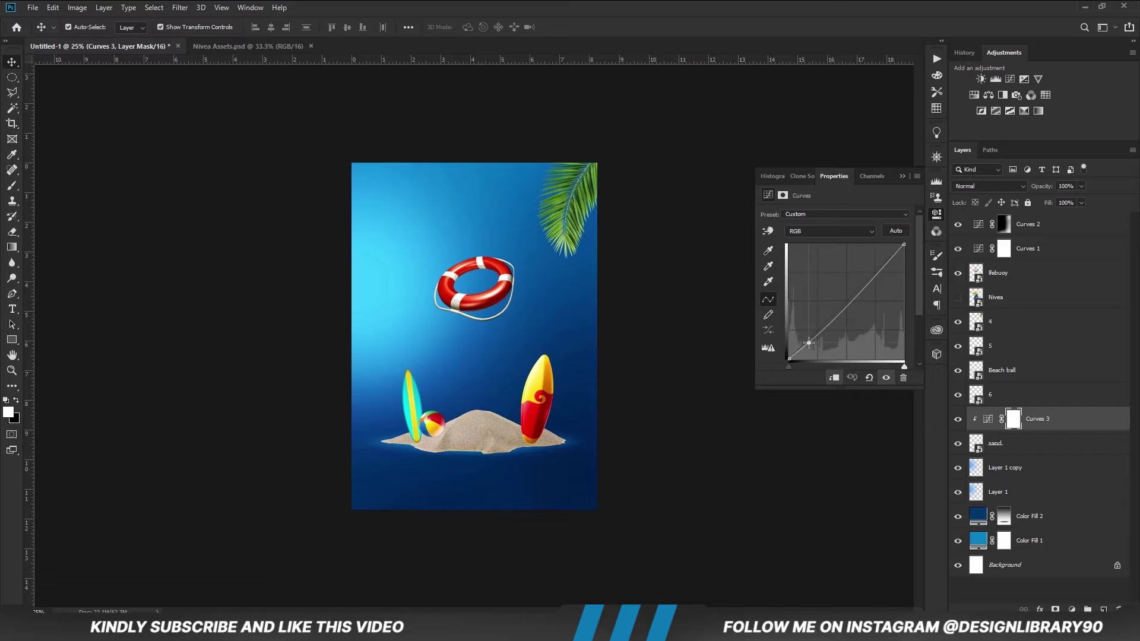
{"action": "left_click", "coordinate": [858, 292]}
{"action": "left_click_drag", "start_coordinate": [807, 342], "coordinate": [811, 344]}
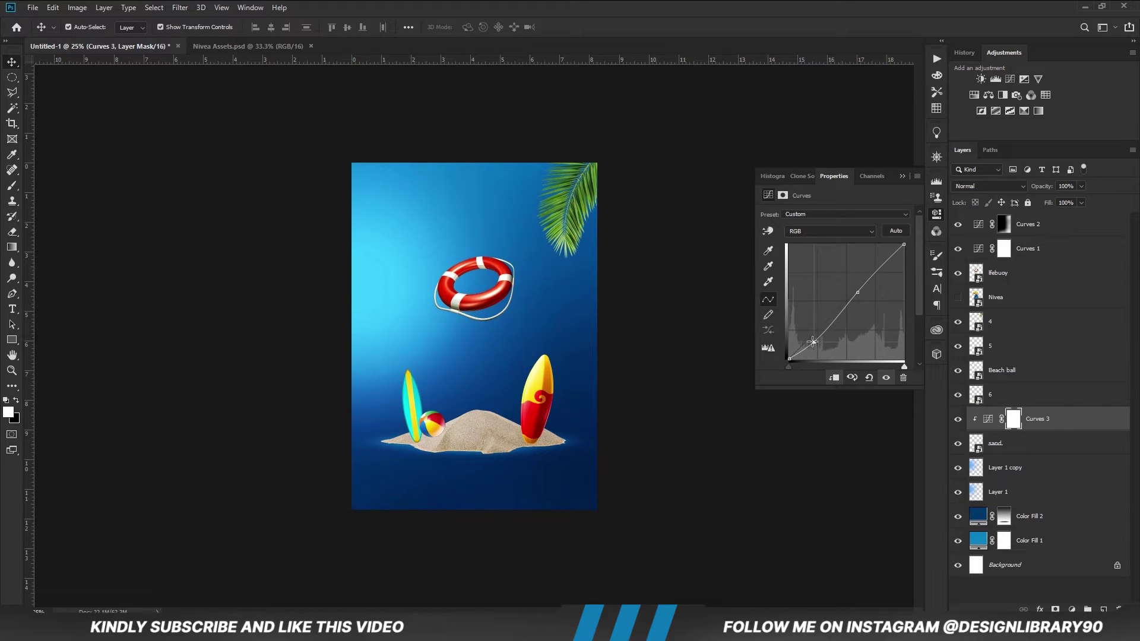
{"action": "left_click", "coordinate": [957, 422]}
{"action": "left_click", "coordinate": [958, 422]}
{"action": "left_click", "coordinate": [903, 176]}
{"action": "left_click", "coordinate": [762, 435]}
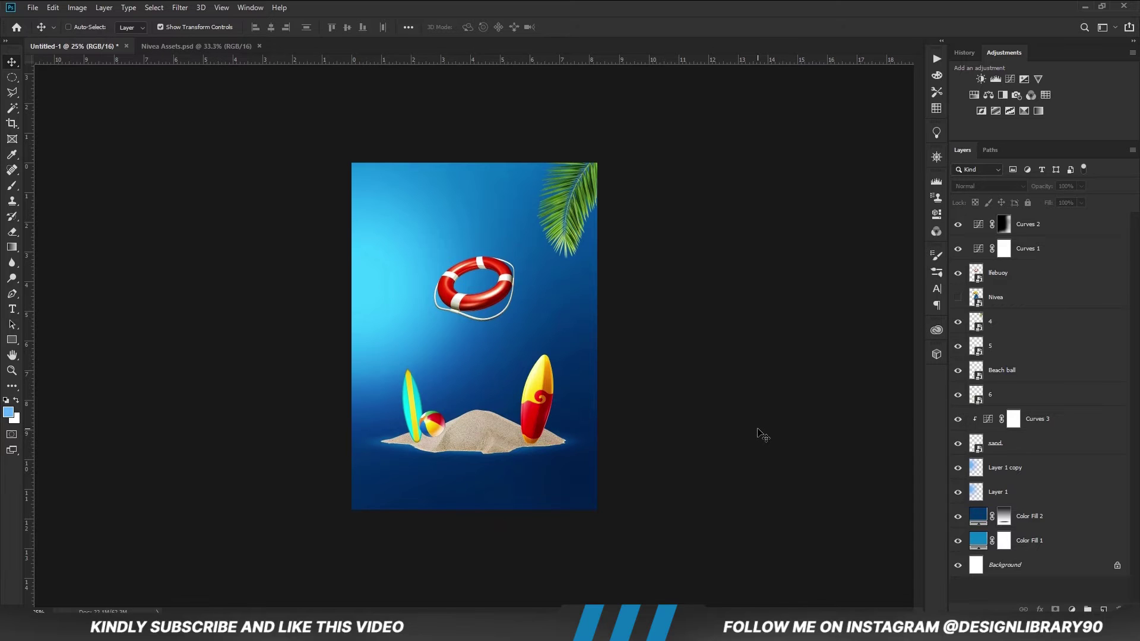
Show the Nivea bottle layer again and add a layer mask to it.
{"action": "key", "text": "ctrl+plus"}
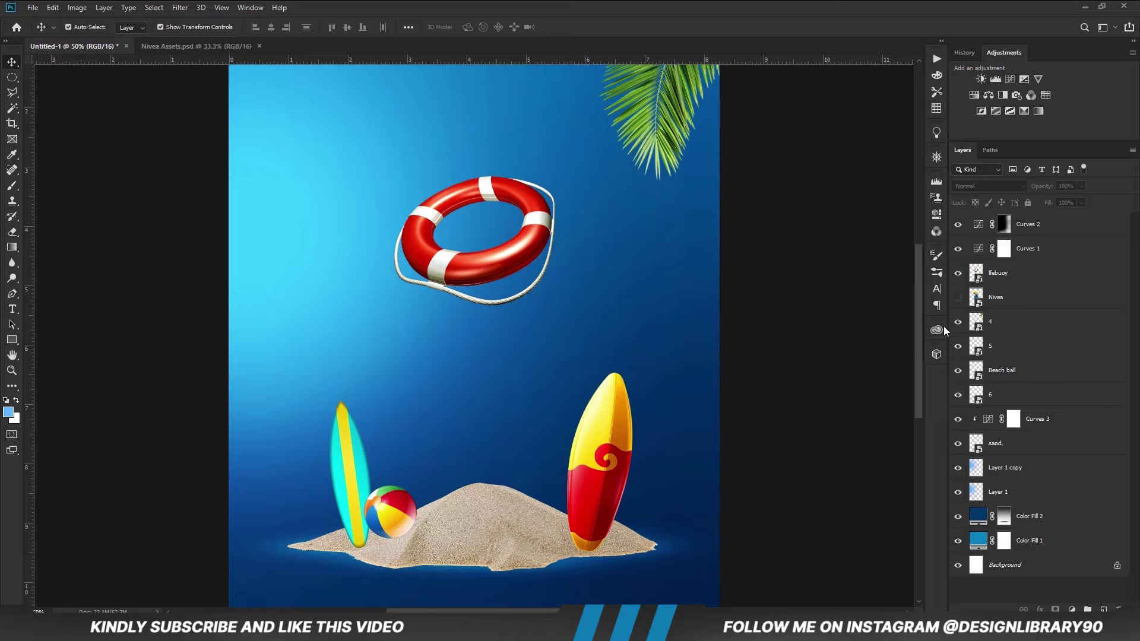
{"action": "left_click", "coordinate": [958, 297]}
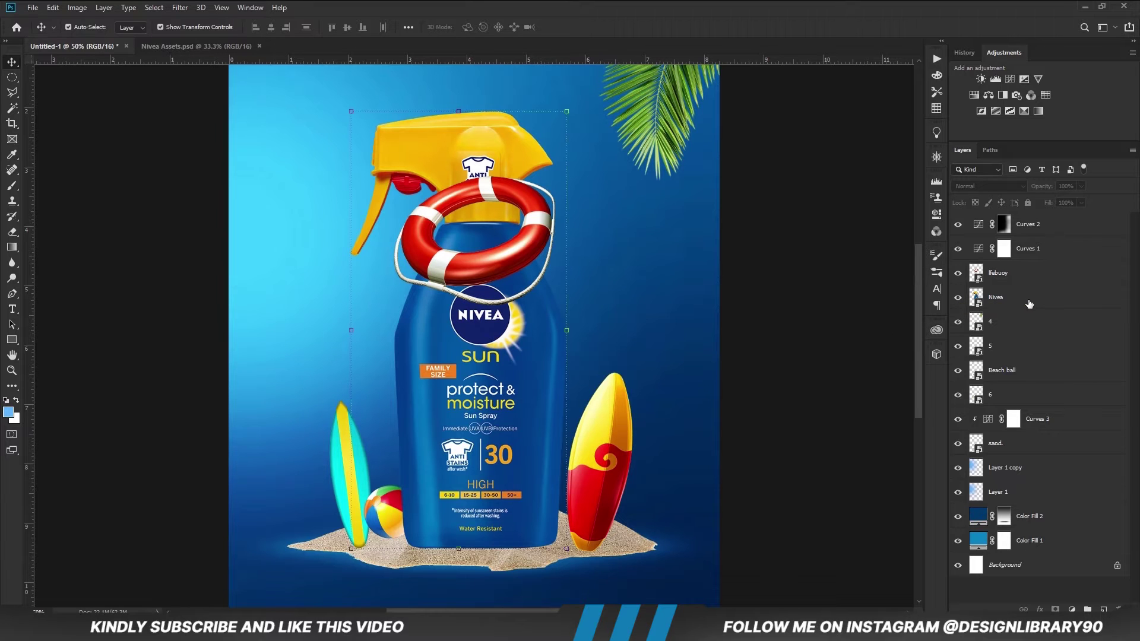
{"action": "left_click", "coordinate": [1022, 307]}
{"action": "left_click", "coordinate": [958, 298]}
{"action": "left_click", "coordinate": [958, 297]}
{"action": "left_click", "coordinate": [1055, 610]}
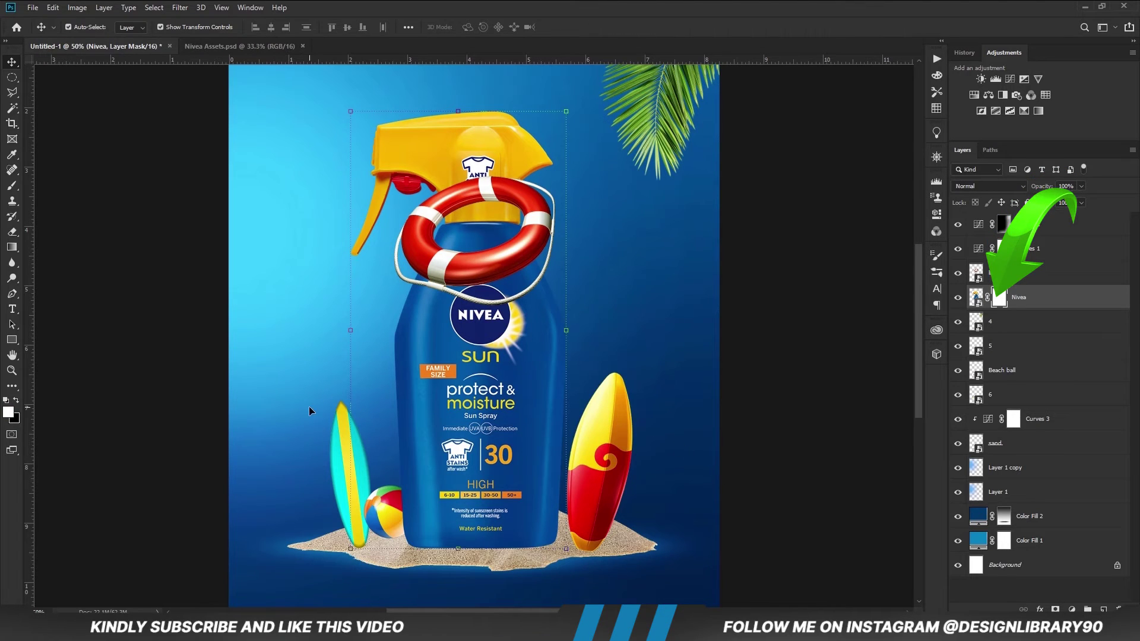
Set the brush to 100% opacity, a harder edge and a size of 495 px.
{"action": "left_click", "coordinate": [11, 186]}
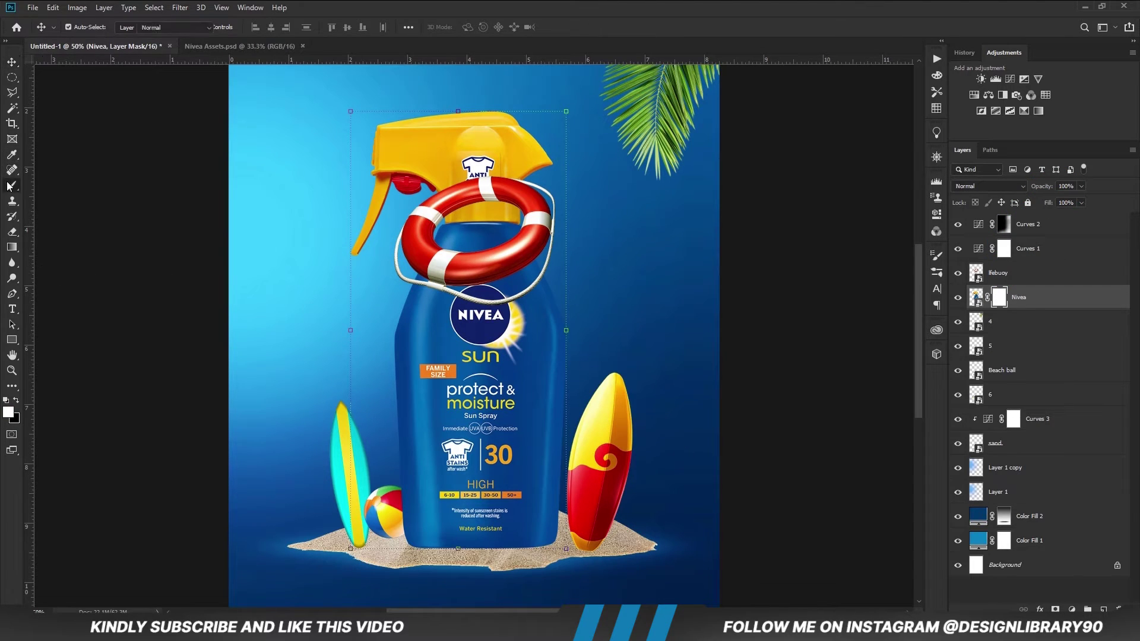
{"action": "left_click", "coordinate": [76, 180]}
{"action": "left_click_drag", "start_coordinate": [274, 27], "coordinate": [311, 39]}
{"action": "right_click", "coordinate": [436, 251]}
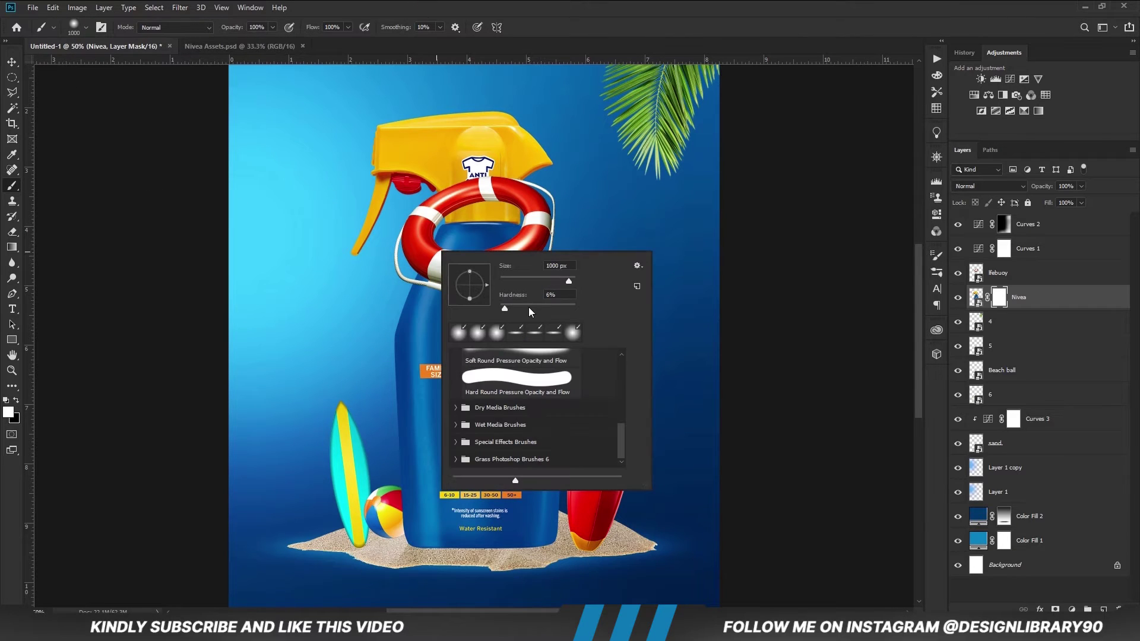
{"action": "left_click_drag", "start_coordinate": [567, 284], "coordinate": [569, 285]}
{"action": "key", "text": "Return"}
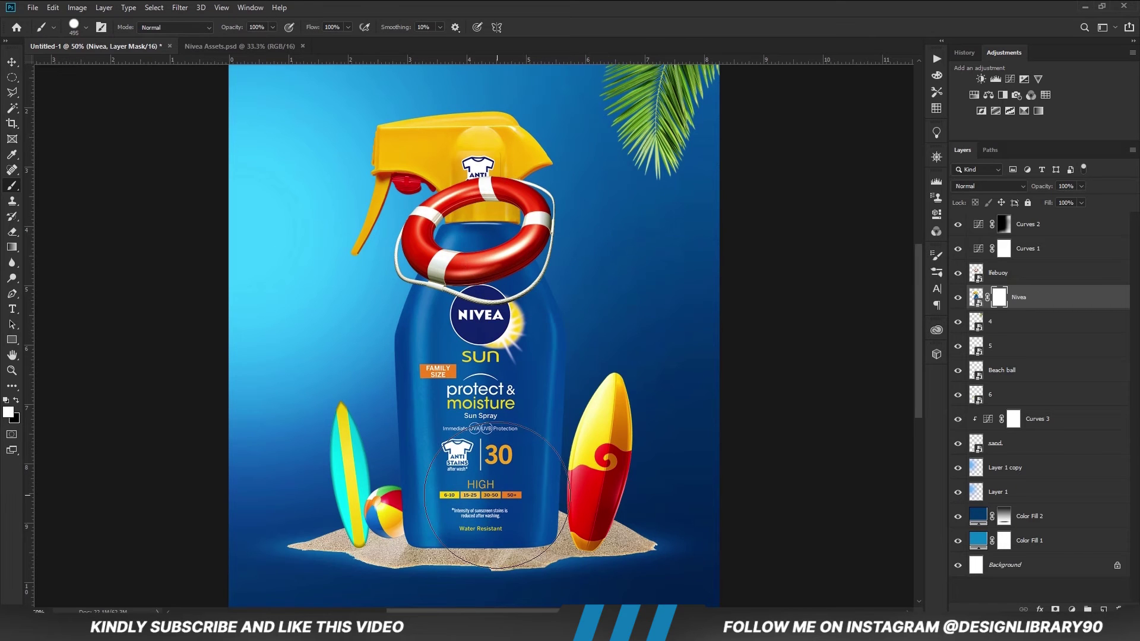
Shrink the brush to 60 px and paint black on the Nivea mask to sink the bottle's base unevenly into the sand.
{"action": "key", "text": "bracketleft"}
{"action": "key", "text": "bracketleft"}
{"action": "key", "text": "bracketleft"}
{"action": "key", "text": "bracketleft"}
{"action": "mouse_move", "coordinate": [406, 551]}
{"action": "left_mouse_down"}
{"action": "mouse_move", "coordinate": [564, 568]}
{"action": "mouse_move", "coordinate": [527, 569]}
{"action": "left_mouse_up"}
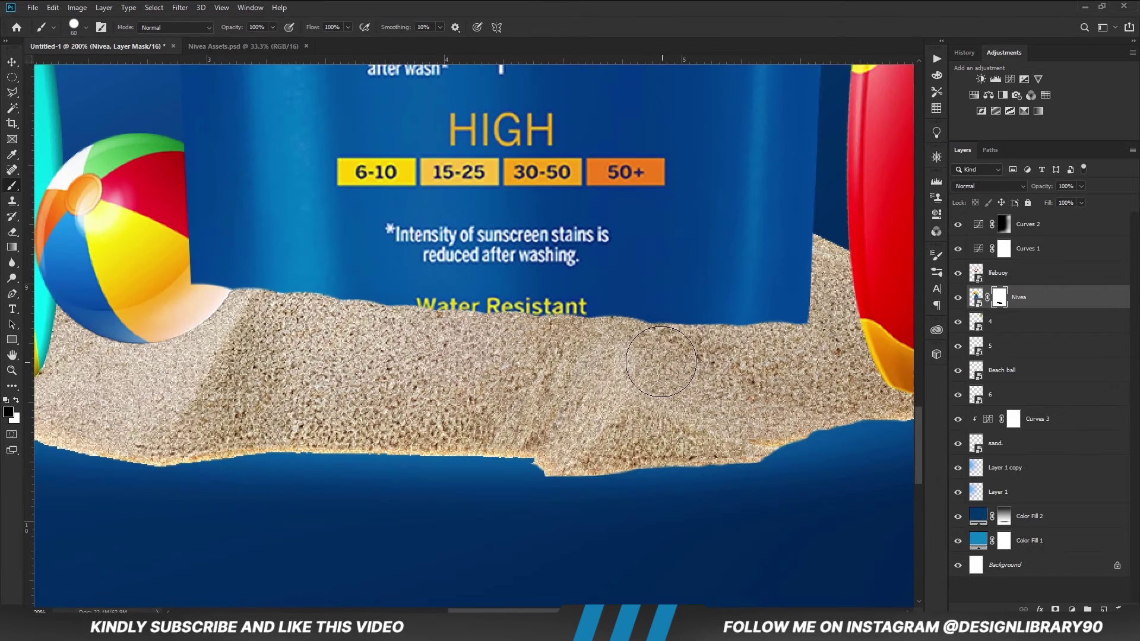
{"action": "mouse_move", "coordinate": [338, 340]}
{"action": "left_mouse_down"}
{"action": "mouse_move", "coordinate": [650, 353]}
{"action": "mouse_move", "coordinate": [433, 345]}
{"action": "mouse_move", "coordinate": [475, 335]}
{"action": "mouse_move", "coordinate": [790, 364]}
{"action": "left_mouse_up"}
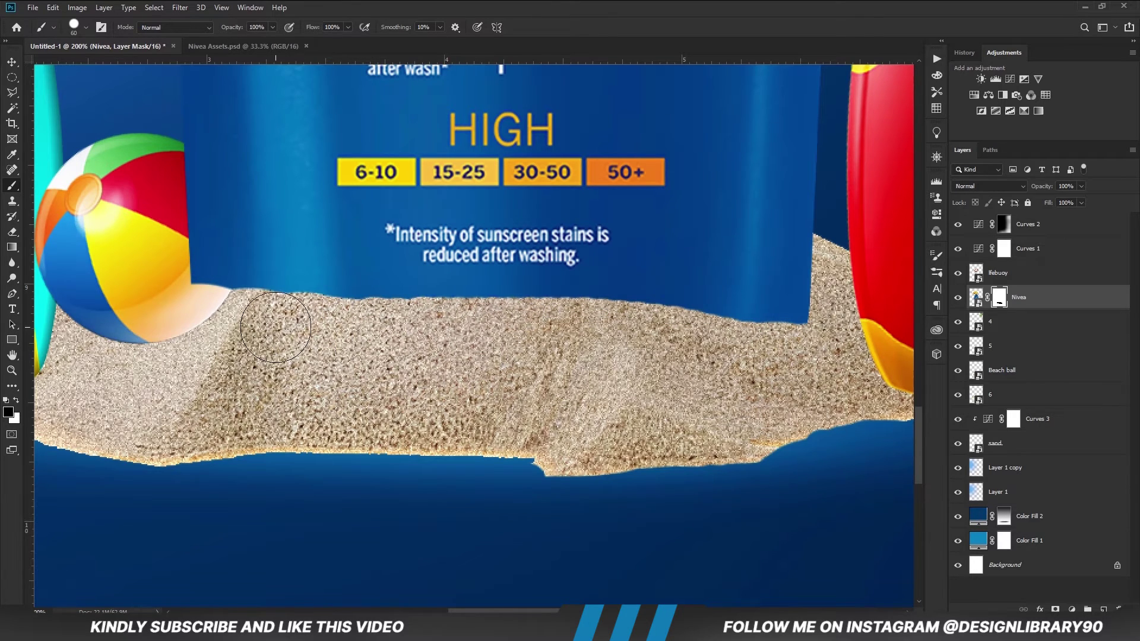
{"action": "key", "text": "ctrl+0"}
Add a mask to the Beach ball layer and paint black over the ball's lower part to bury it in the sand.
{"action": "left_click", "coordinate": [436, 427], "text": "ctrl"}
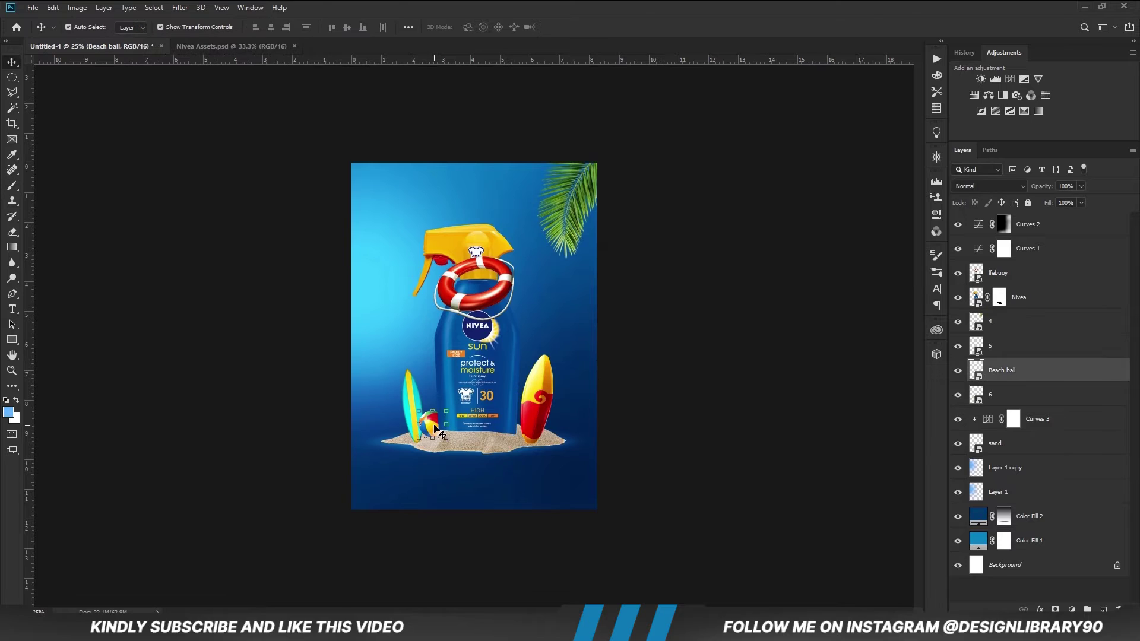
{"action": "scroll", "coordinate": [437, 428], "scroll_direction": "up", "scroll_amount": 4}
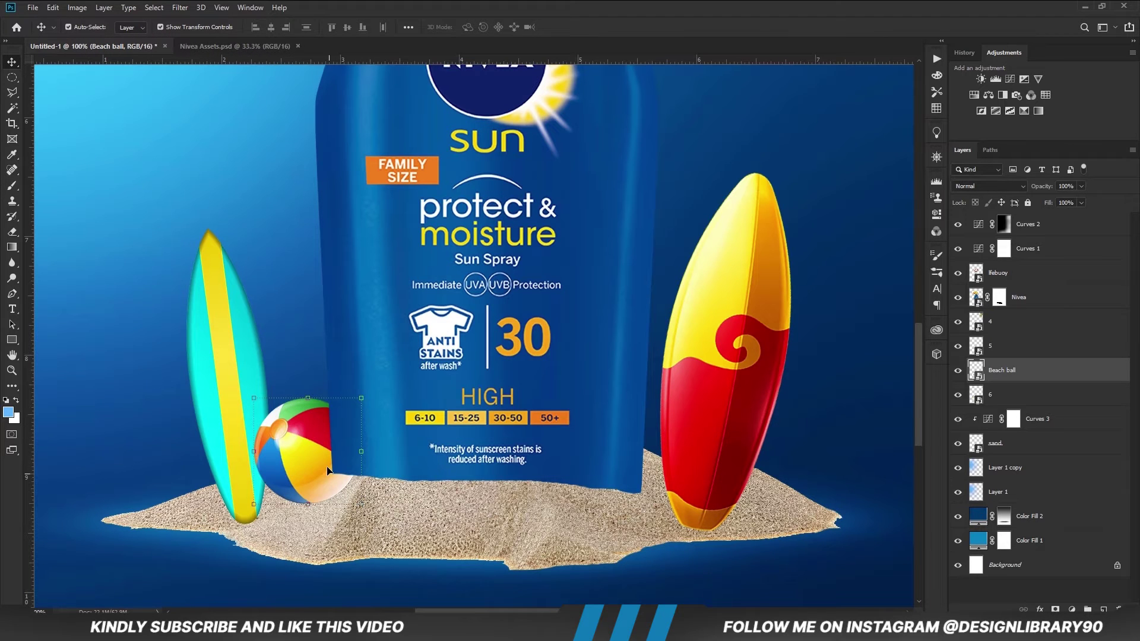
{"action": "left_click", "coordinate": [1056, 609]}
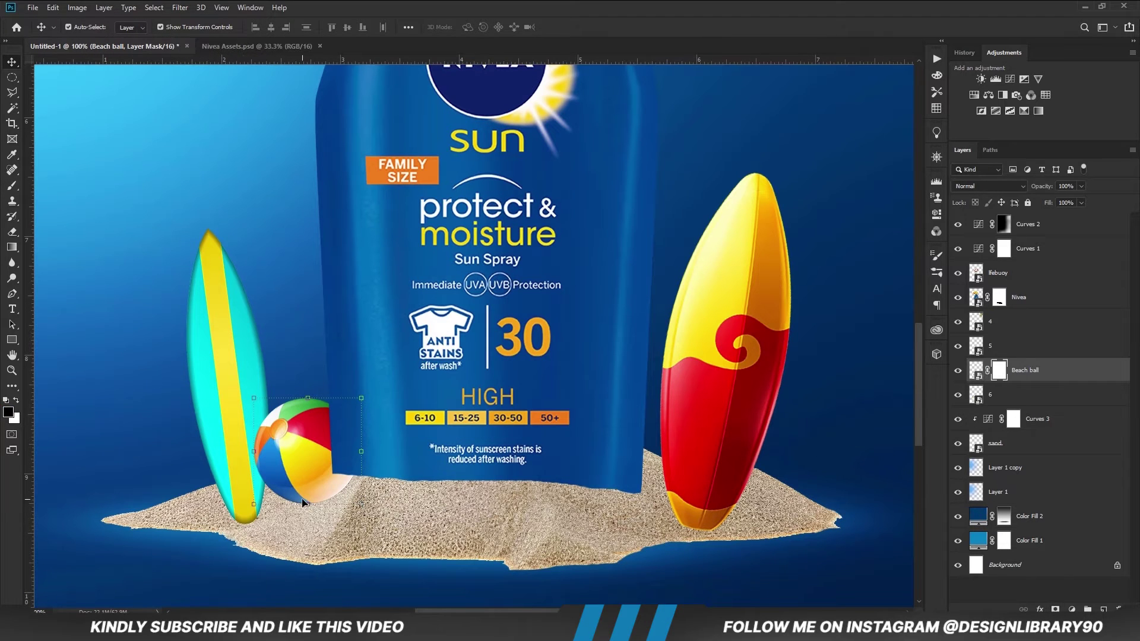
{"action": "key", "text": "b"}
{"action": "mouse_move", "coordinate": [255, 502]}
{"action": "left_mouse_down"}
{"action": "mouse_move", "coordinate": [348, 487]}
{"action": "mouse_move", "coordinate": [228, 498]}
{"action": "left_mouse_up"}
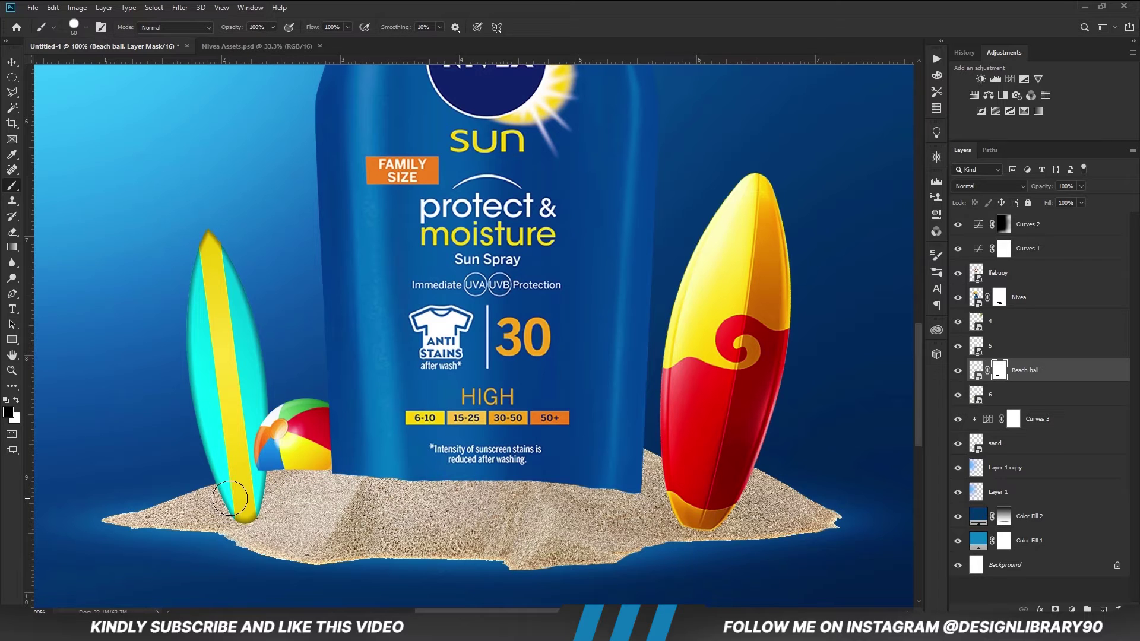
Refine the buried edge of the beach ball by painting part of it back with white on its mask.
{"action": "key", "text": "x"}
{"action": "mouse_move", "coordinate": [278, 456]}
{"action": "left_mouse_down"}
{"action": "mouse_move", "coordinate": [299, 454]}
{"action": "mouse_move", "coordinate": [287, 449]}
{"action": "left_mouse_up"}
{"action": "key", "text": "x"}
{"action": "key", "text": "x"}
{"action": "key", "text": "x"}
{"action": "key", "text": "v"}
Try stacking the cyan surfboard's layer 6 above the Beach ball layer.
{"action": "left_click", "coordinate": [262, 354]}
{"action": "left_click_drag", "start_coordinate": [1017, 392], "coordinate": [1024, 362]}
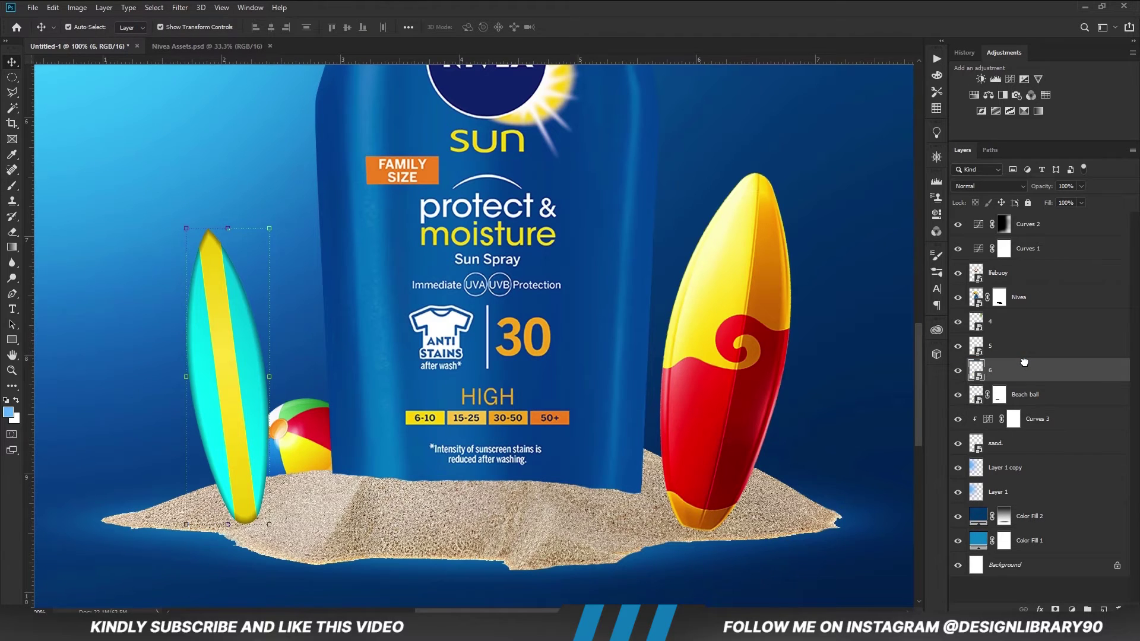
{"action": "key", "text": "ctrl+bracketleft"}
{"action": "left_click", "coordinate": [324, 454]}
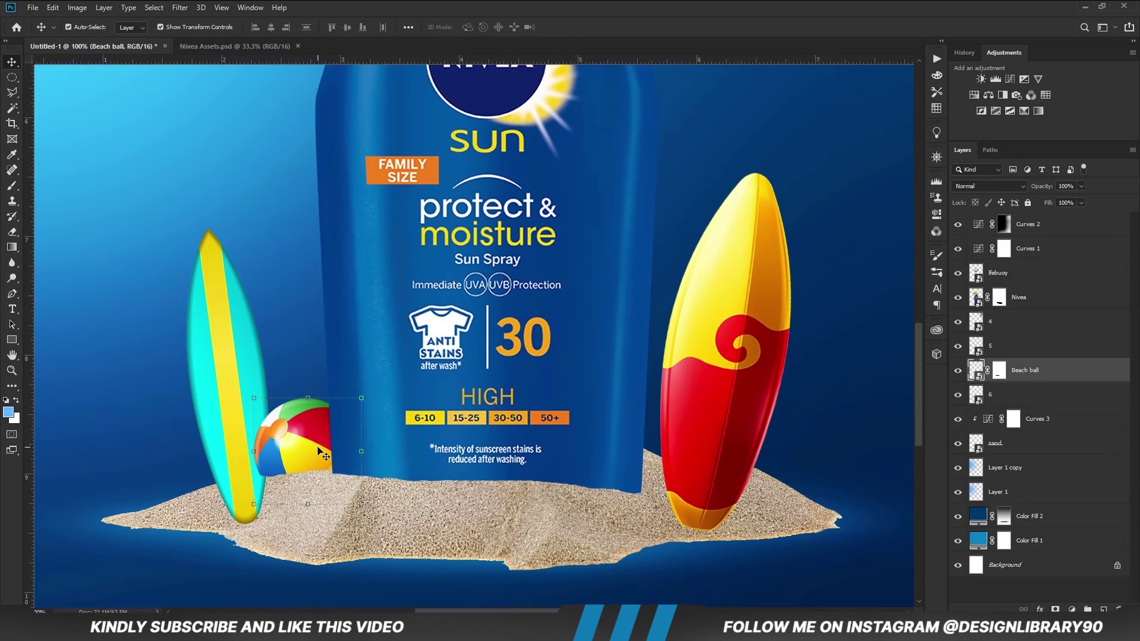
Add a mask to layer 6 and paint black over the cyan surfboard's lower tip to bury it in the sand.
{"action": "left_click", "coordinate": [239, 406]}
{"action": "left_click", "coordinate": [1055, 609]}
{"action": "key", "text": "b"}
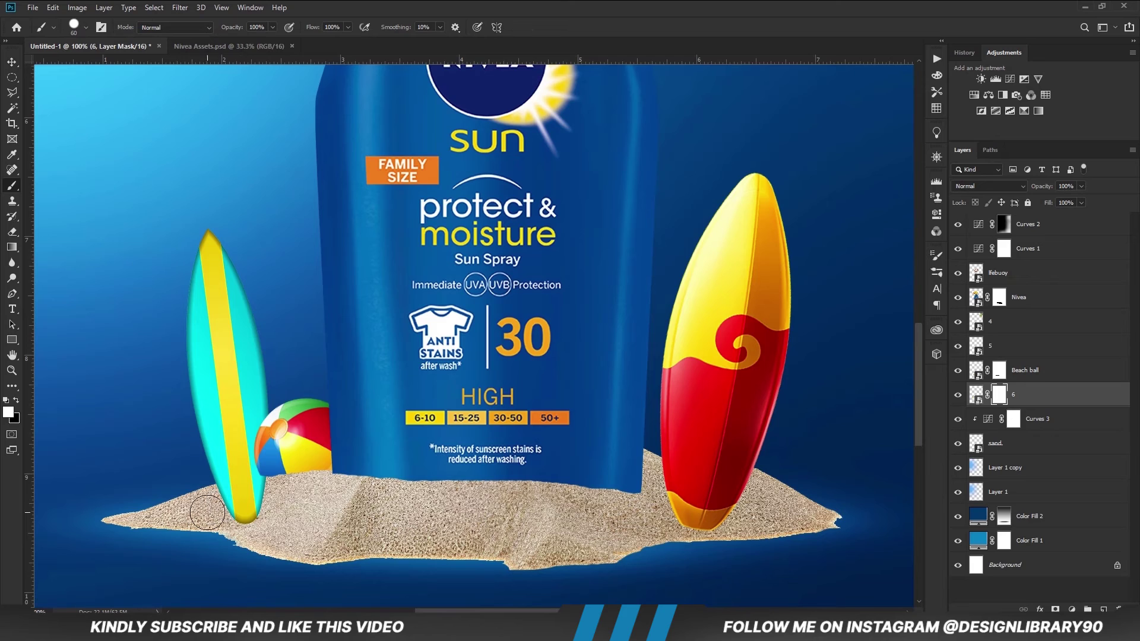
{"action": "key", "text": "x"}
{"action": "left_click_drag", "start_coordinate": [221, 507], "coordinate": [267, 502]}
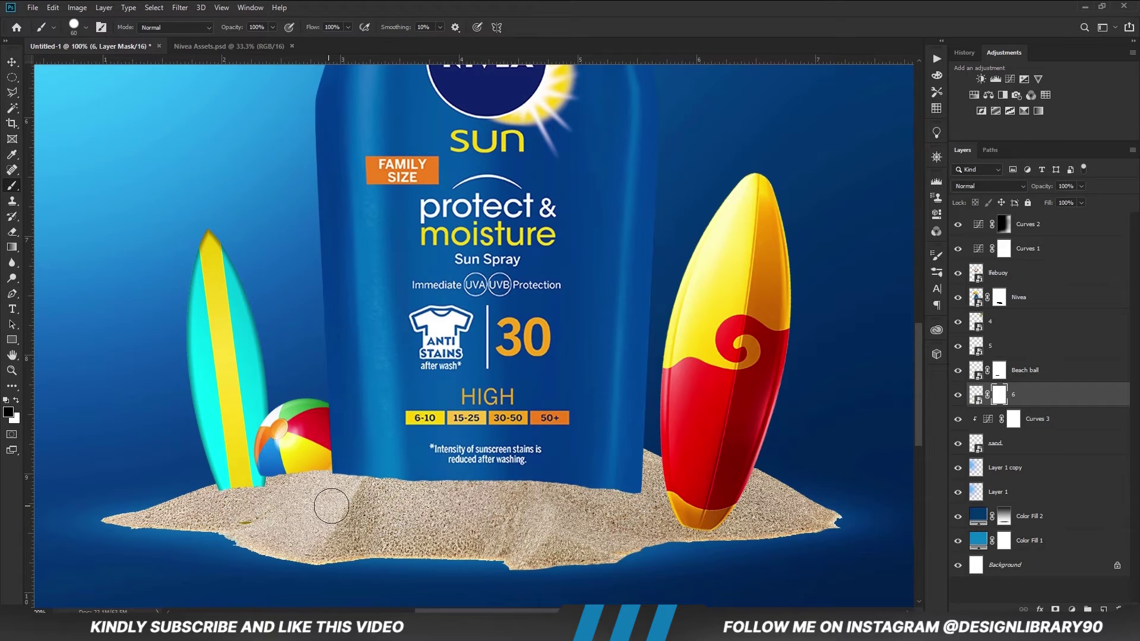
Nudge the cyan surfboard slightly towards the bottle, repainting its buried edge in black, and stack layer 6 above the Beach ball layer.
{"action": "key", "text": "v"}
{"action": "left_click_drag", "start_coordinate": [222, 370], "coordinate": [224, 371]}
{"action": "key", "text": "b"}
{"action": "left_click_drag", "start_coordinate": [223, 510], "coordinate": [273, 498]}
{"action": "key", "text": "v"}
{"action": "left_click_drag", "start_coordinate": [1048, 394], "coordinate": [1042, 371]}
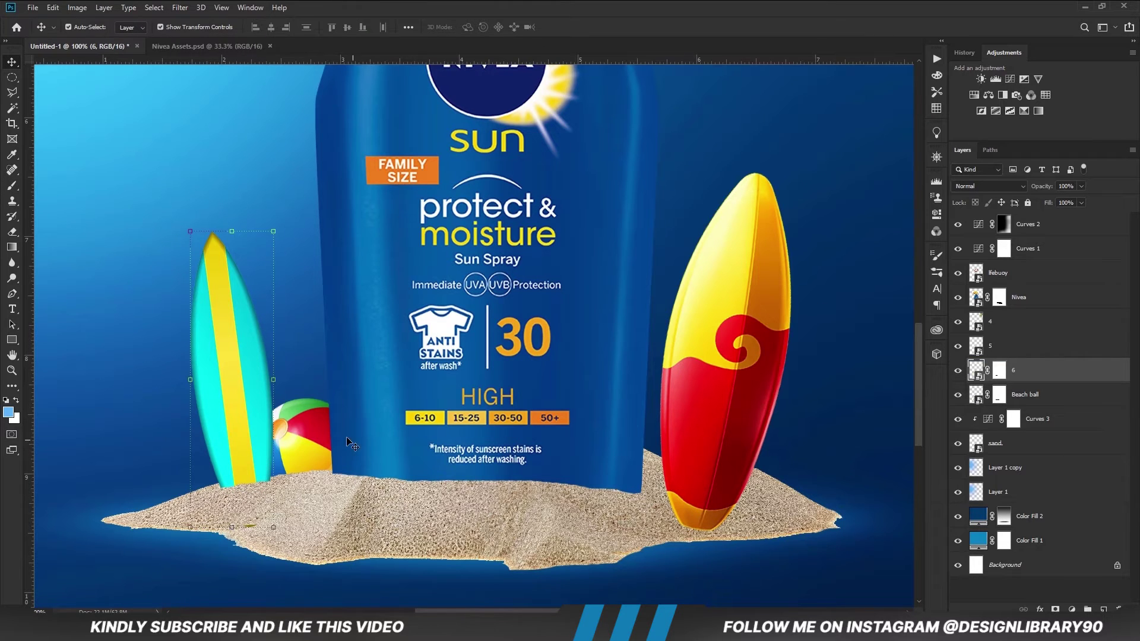
Move the yellow and red surfboard on layer 5 slightly closer to the bottle and lower on the sand.
{"action": "left_click", "coordinate": [720, 426]}
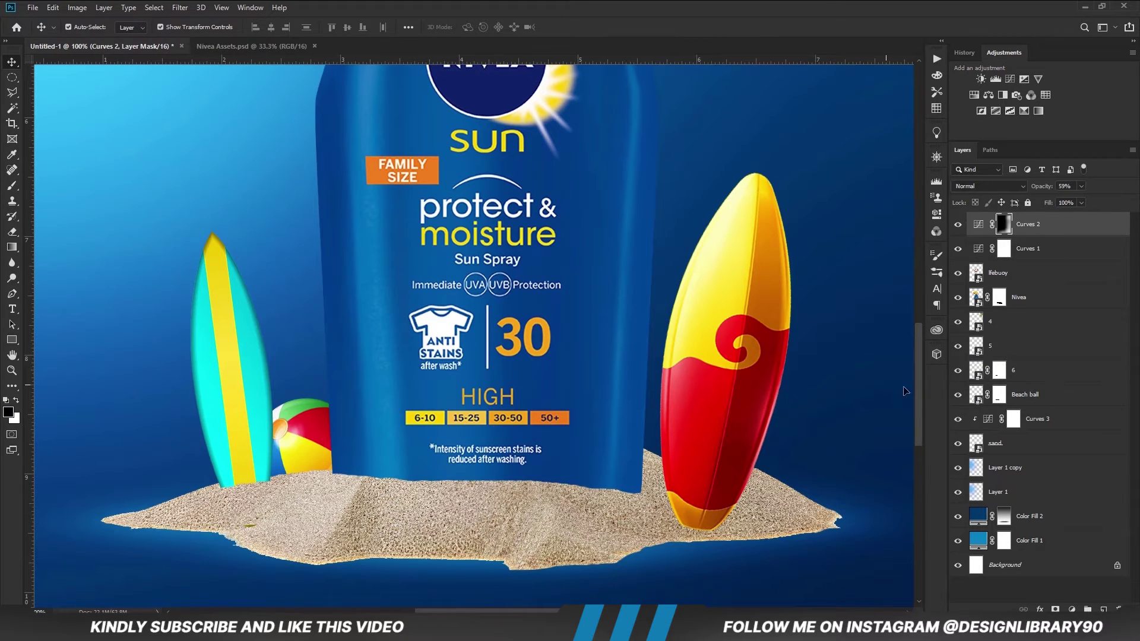
{"action": "left_click", "coordinate": [1031, 352]}
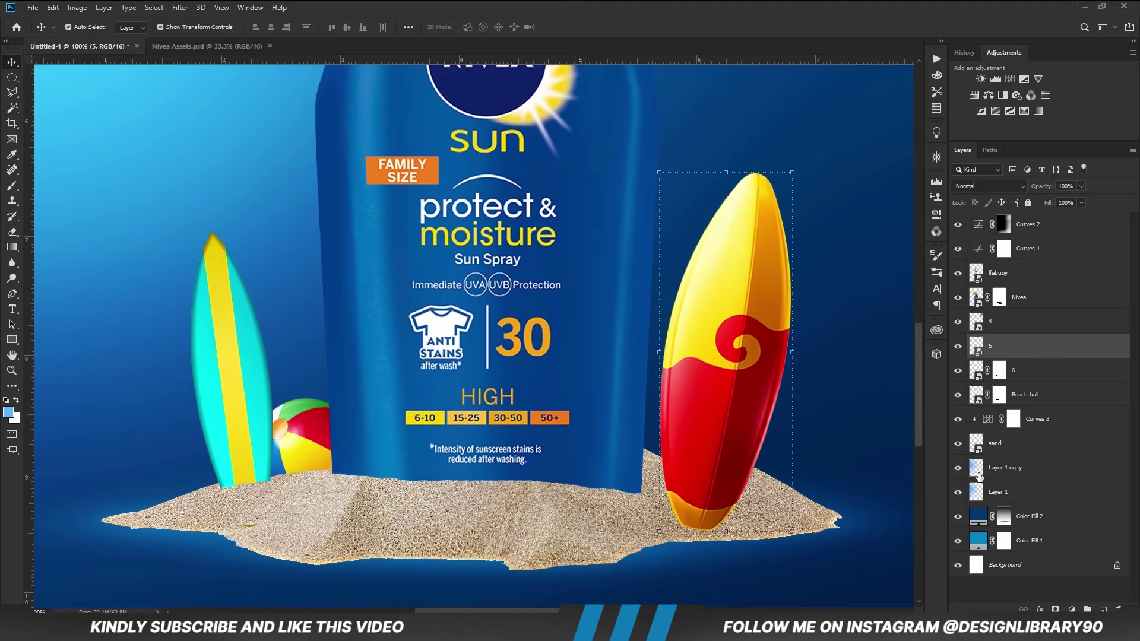
{"action": "left_click_drag", "start_coordinate": [734, 454], "coordinate": [729, 456]}
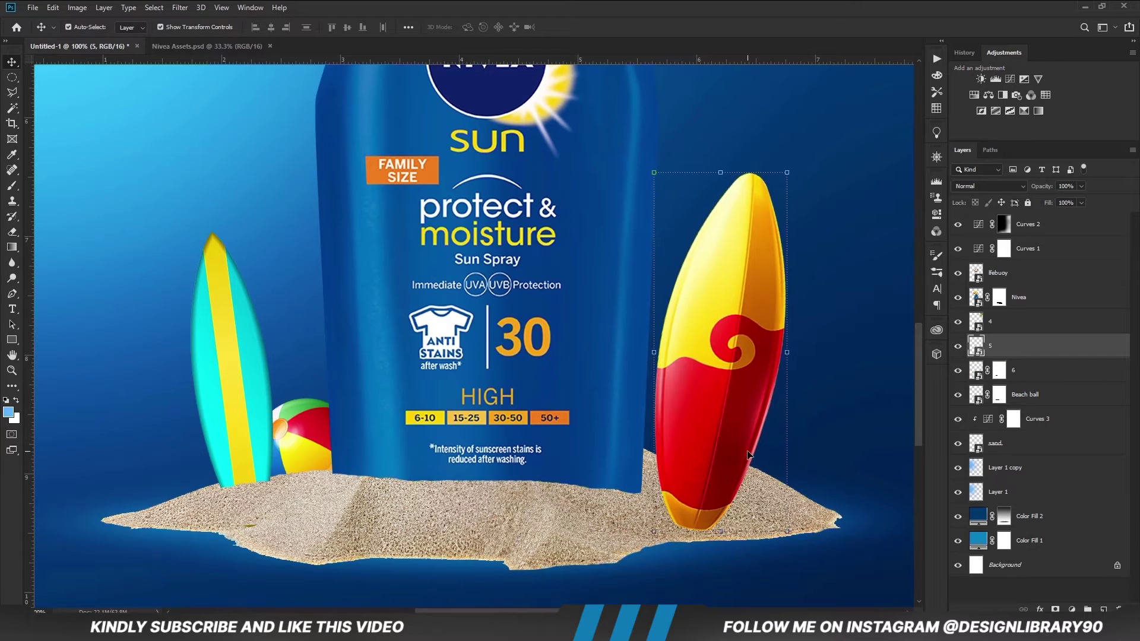
{"action": "key", "text": "Down"}
{"action": "key", "text": "Down"}
{"action": "key", "text": "Down"}
{"action": "key", "text": "Down"}
{"action": "key", "text": "Down"}
{"action": "key", "text": "Down"}
{"action": "key", "text": "Down"}
{"action": "key", "text": "Down"}
{"action": "key", "text": "Down"}
{"action": "key", "text": "Down"}
{"action": "key", "text": "Down"}
{"action": "key", "text": "Down"}
{"action": "key", "text": "Down"}
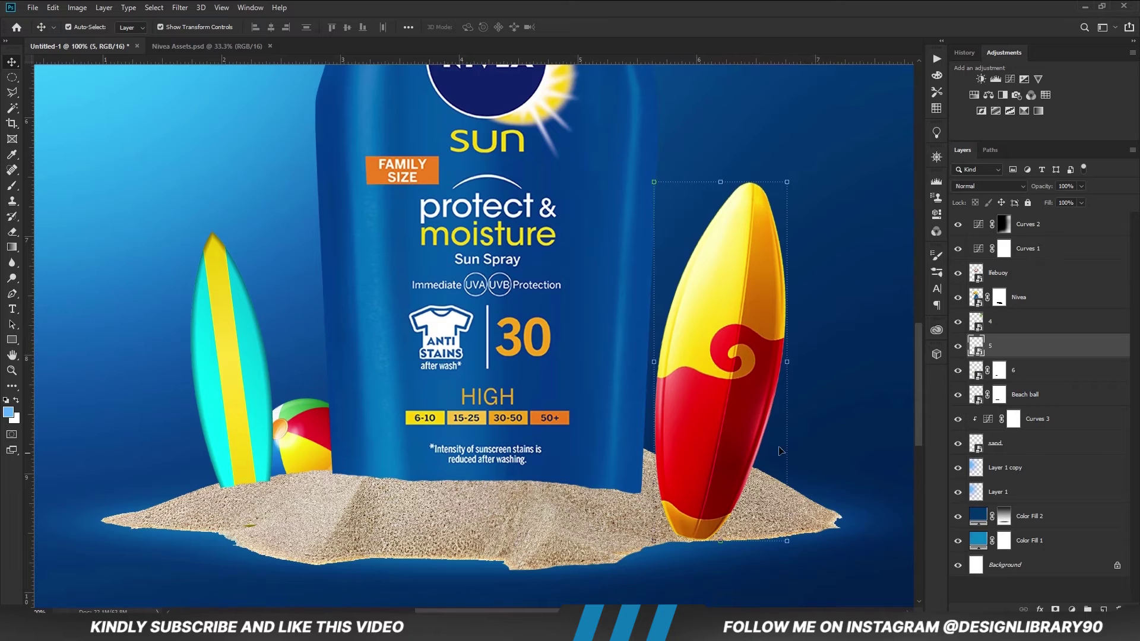
Add a mask to layer 5 and paint black over the yellow and red surfboard's lower end to bury it.
{"action": "left_click", "coordinate": [1055, 609]}
{"action": "key", "text": "b"}
{"action": "left_click_drag", "start_coordinate": [610, 486], "coordinate": [762, 495]}
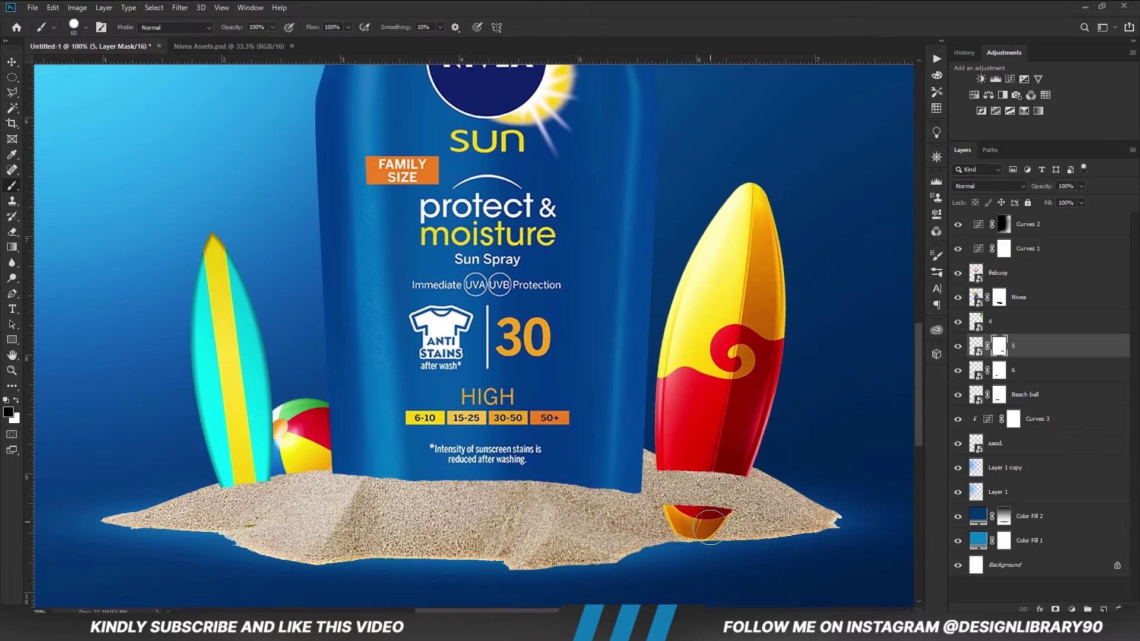
{"action": "key", "text": "ctrl+z"}
{"action": "mouse_move", "coordinate": [646, 493]}
{"action": "left_mouse_down"}
{"action": "mouse_move", "coordinate": [765, 532]}
{"action": "mouse_move", "coordinate": [680, 534]}
{"action": "mouse_move", "coordinate": [663, 492]}
{"action": "mouse_move", "coordinate": [726, 513]}
{"action": "mouse_move", "coordinate": [703, 516]}
{"action": "mouse_move", "coordinate": [674, 504]}
{"action": "mouse_move", "coordinate": [735, 512]}
{"action": "mouse_move", "coordinate": [721, 471]}
{"action": "left_mouse_up"}
{"action": "key", "text": "x"}
{"action": "key", "text": "x"}
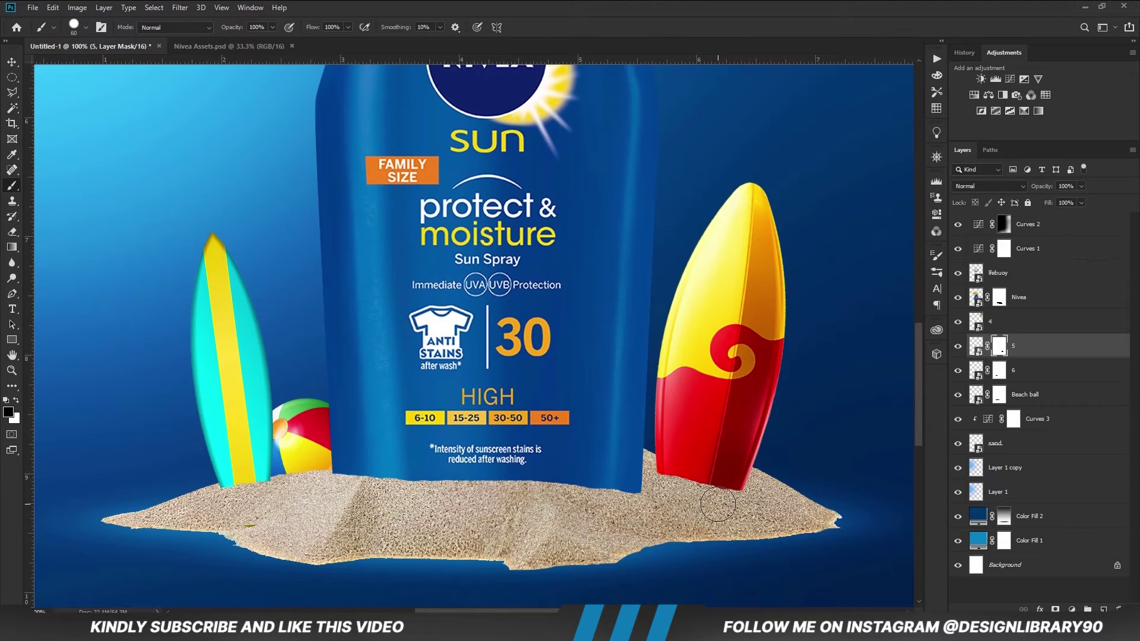
Refine the buried edge of the yellow and red surfboard by painting with white on its mask.
{"action": "key", "text": "x"}
{"action": "left_click_drag", "start_coordinate": [679, 512], "coordinate": [680, 460]}
{"action": "key", "text": "ctrl+minus"}
{"action": "key", "text": "ctrl+minus"}
{"action": "key", "text": "ctrl+minus"}
{"action": "key", "text": "ctrl+minus"}
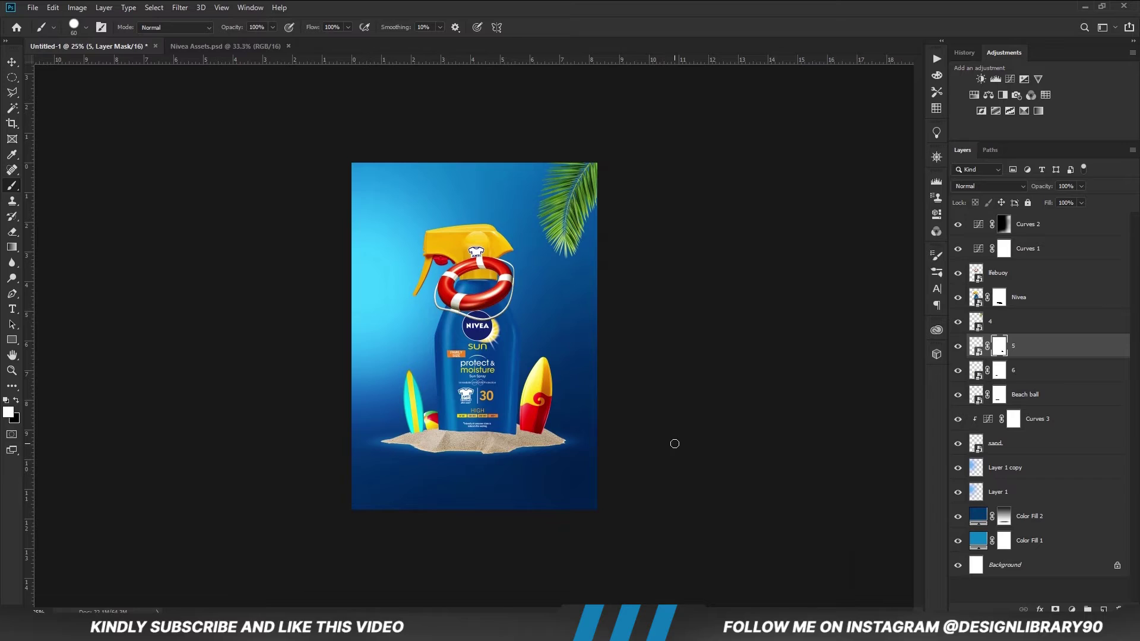
{"action": "key", "text": "v"}
{"action": "left_click", "coordinate": [687, 402]}
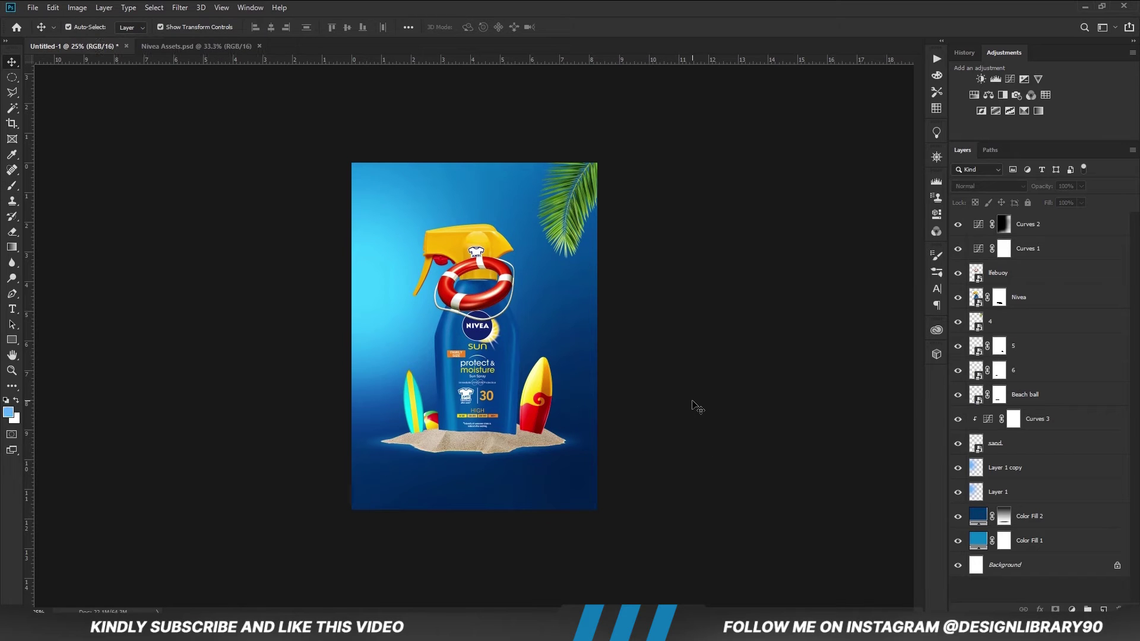
Add a mask to the lifebuoy layer and lower the layer's opacity to 46%.
{"action": "left_click", "coordinate": [501, 306]}
{"action": "left_click", "coordinate": [958, 274]}
{"action": "left_click", "coordinate": [957, 274]}
{"action": "left_click", "coordinate": [1055, 610]}
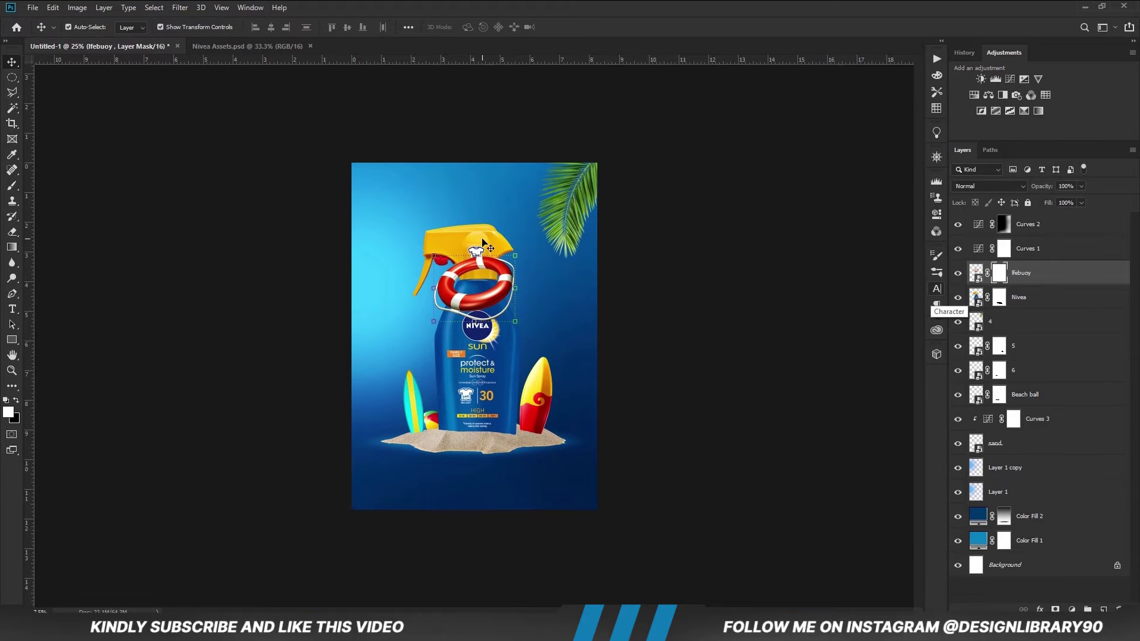
{"action": "scroll", "coordinate": [482, 267], "scroll_direction": "up", "scroll_amount": 5}
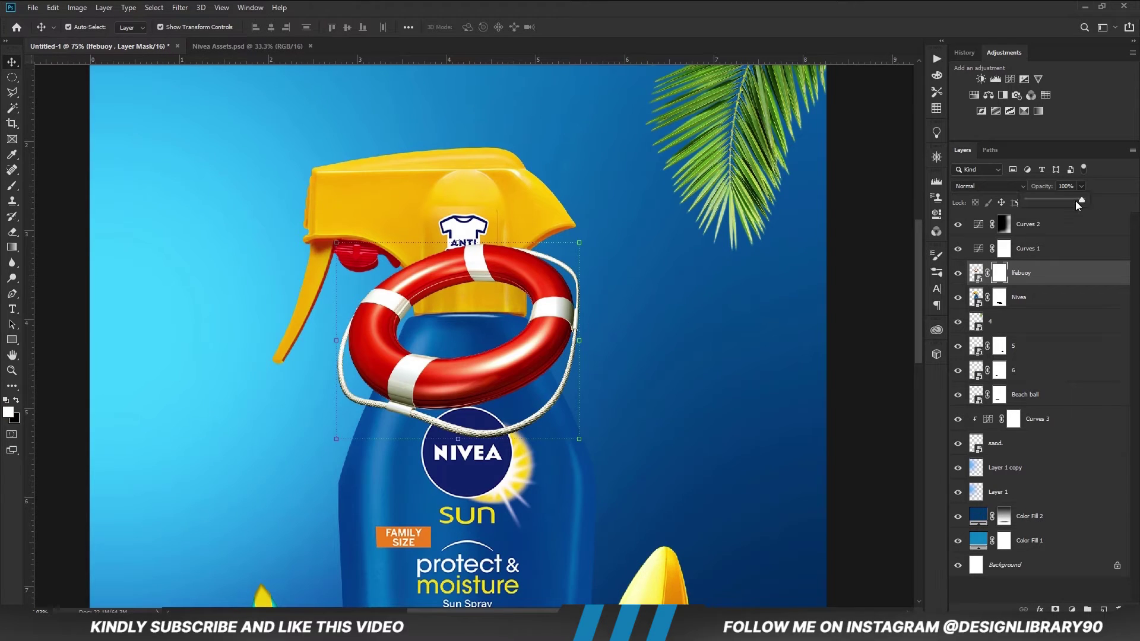
{"action": "left_click_drag", "start_coordinate": [1056, 204], "coordinate": [1052, 201]}
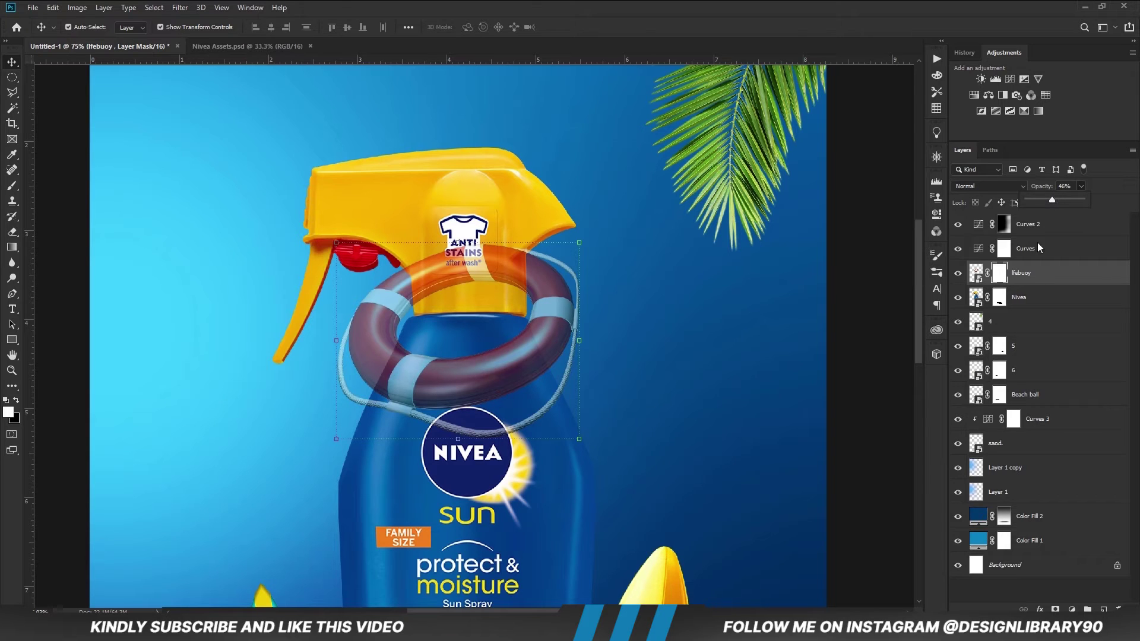
Select the yellow bottle neck where the back of the lifebuoy overlaps it, using the Polygonal Lasso tool.
{"action": "left_click", "coordinate": [13, 295]}
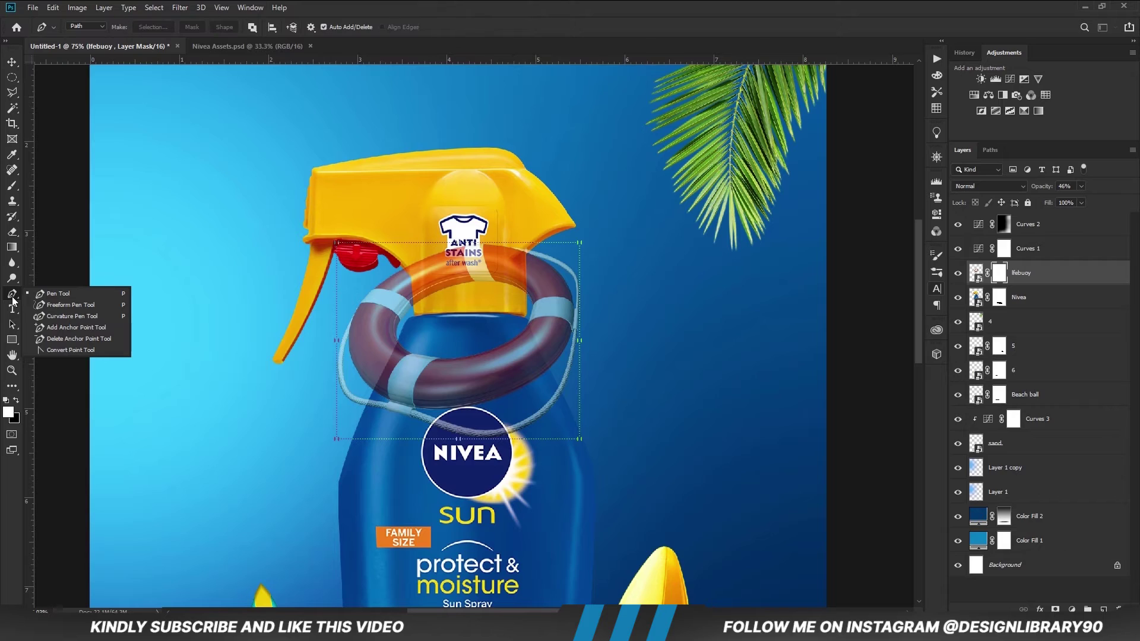
{"action": "left_click", "coordinate": [12, 93]}
{"action": "left_click", "coordinate": [65, 104]}
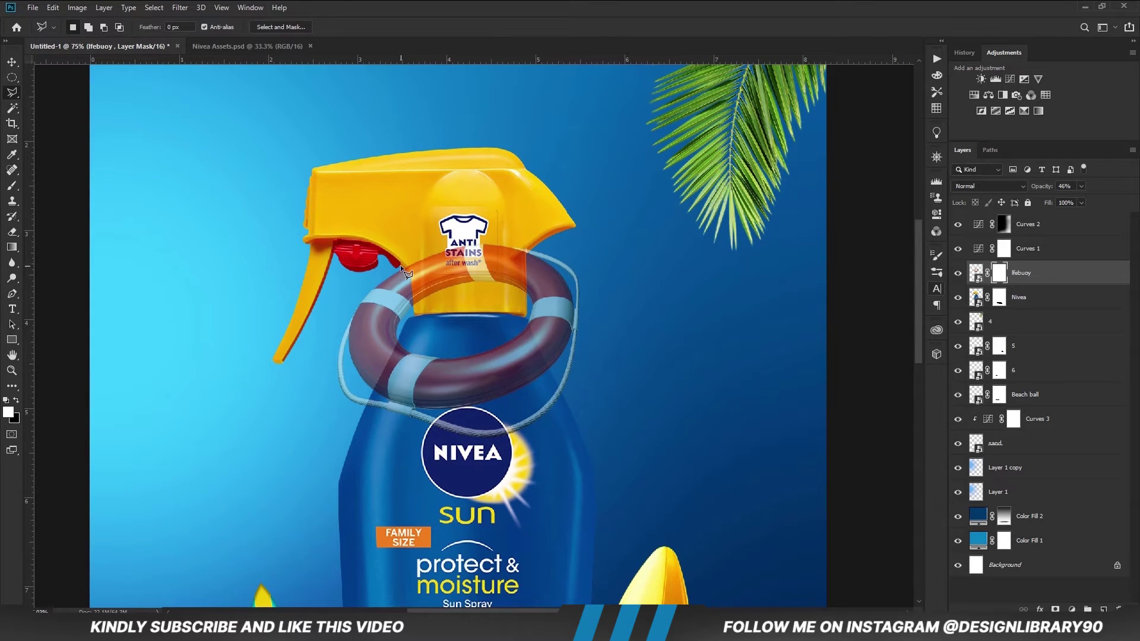
{"action": "left_click", "coordinate": [407, 271]}
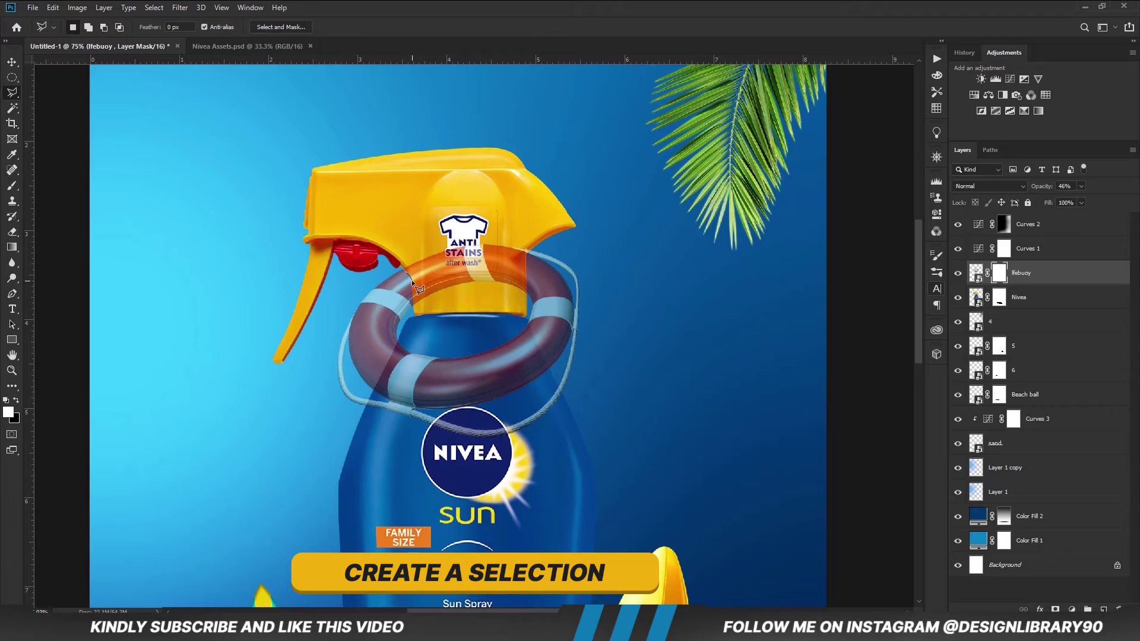
{"action": "left_click", "coordinate": [412, 280]}
{"action": "left_click", "coordinate": [412, 311]}
{"action": "left_click", "coordinate": [525, 300]}
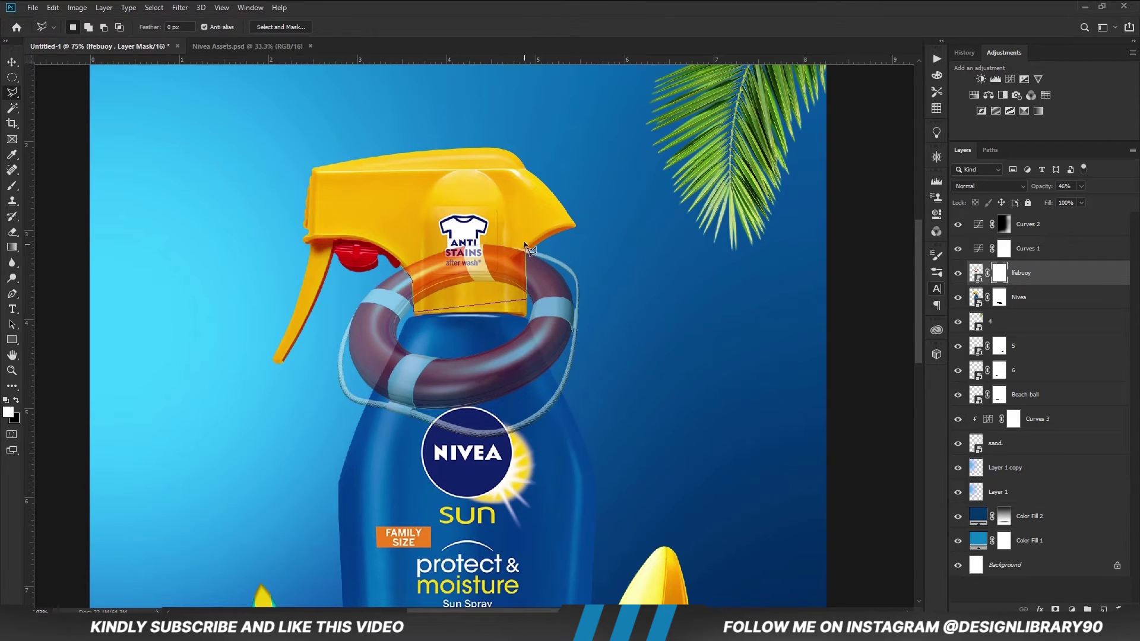
{"action": "left_click", "coordinate": [496, 230]}
{"action": "left_click", "coordinate": [404, 247]}
{"action": "left_click", "coordinate": [401, 269]}
Fill the neck selection with black on the lifebuoy mask to tuck the ring behind the neck, and deselect.
{"action": "right_click", "coordinate": [461, 277]}
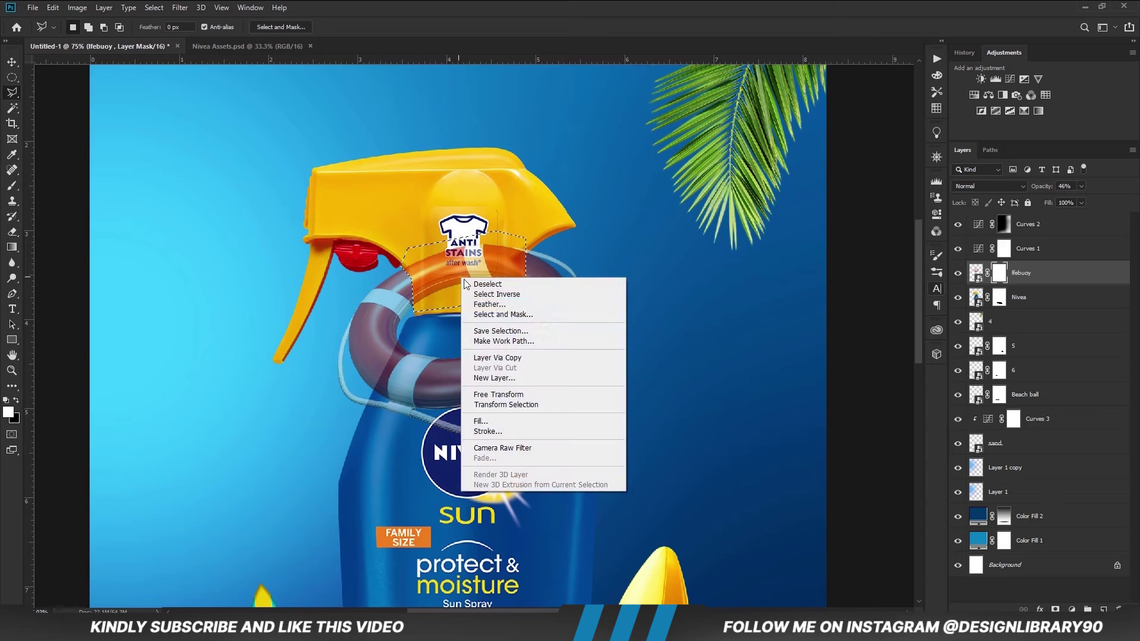
{"action": "left_click", "coordinate": [483, 423]}
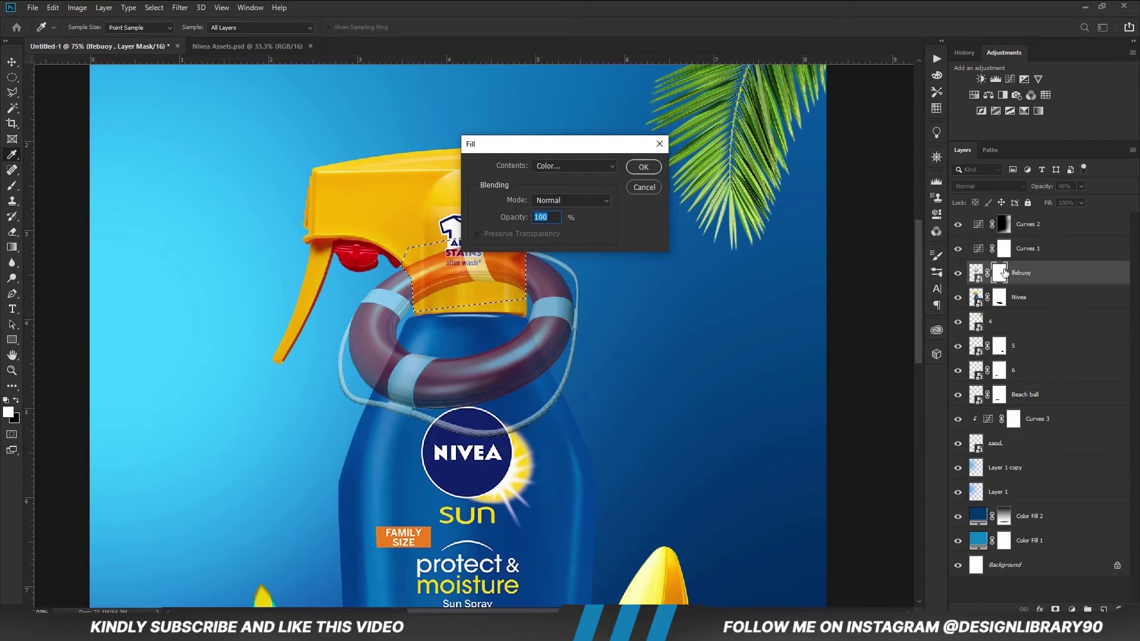
{"action": "left_click", "coordinate": [588, 169]}
{"action": "left_click", "coordinate": [572, 190]}
{"action": "left_click", "coordinate": [641, 171]}
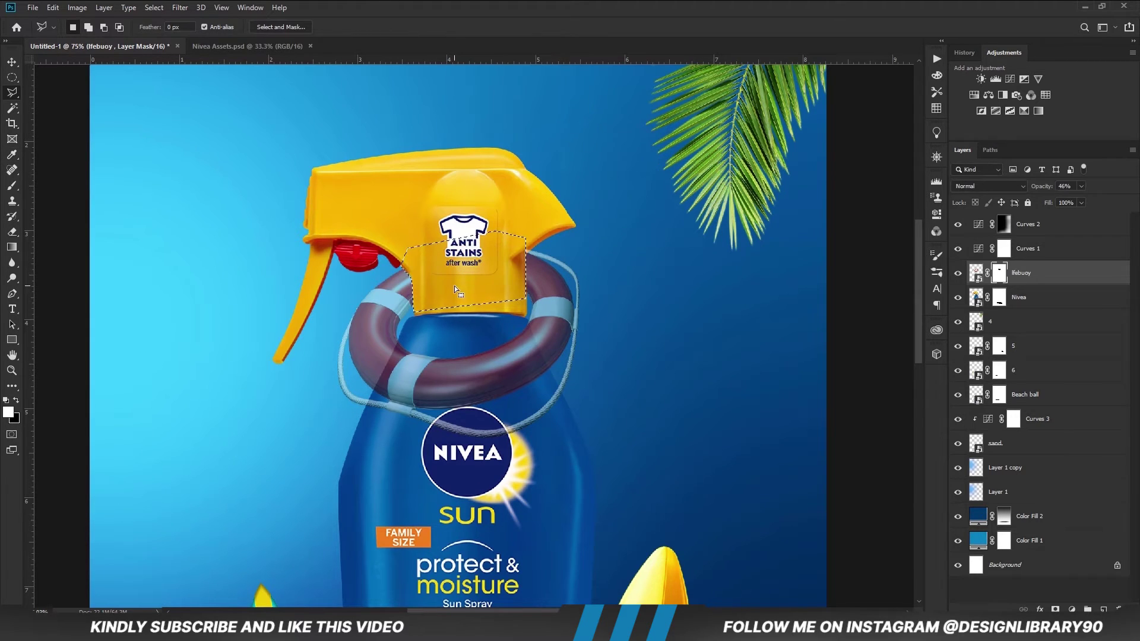
{"action": "key", "text": "ctrl+d"}
Restore the lifebuoy layer's opacity to 100% and deselect the layer.
{"action": "key", "text": "ctrl+minus"}
{"action": "key", "text": "ctrl+minus"}
{"action": "key", "text": "ctrl+minus"}
{"action": "key", "text": "ctrl+minus"}
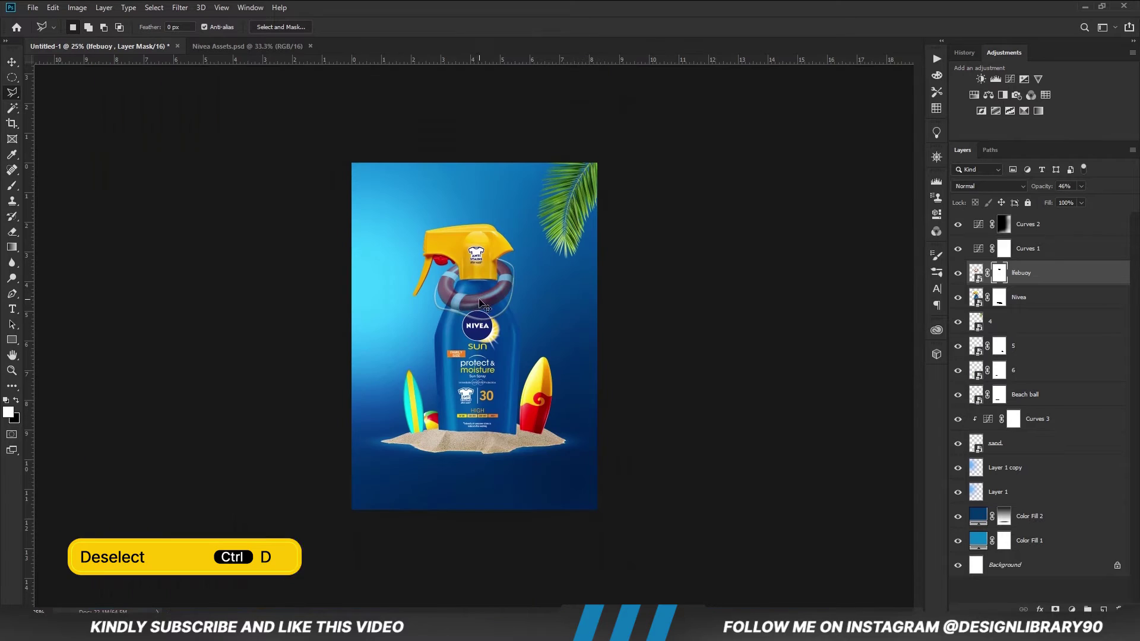
{"action": "left_click_drag", "start_coordinate": [1085, 199], "coordinate": [1122, 200]}
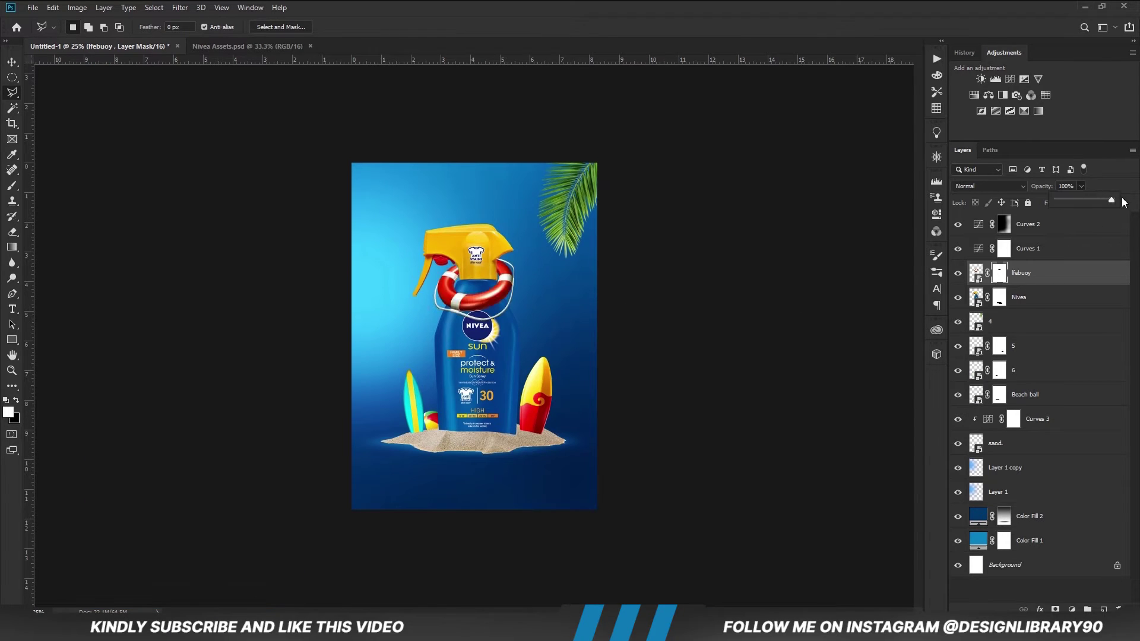
{"action": "key", "text": "v"}
{"action": "left_click", "coordinate": [671, 410]}
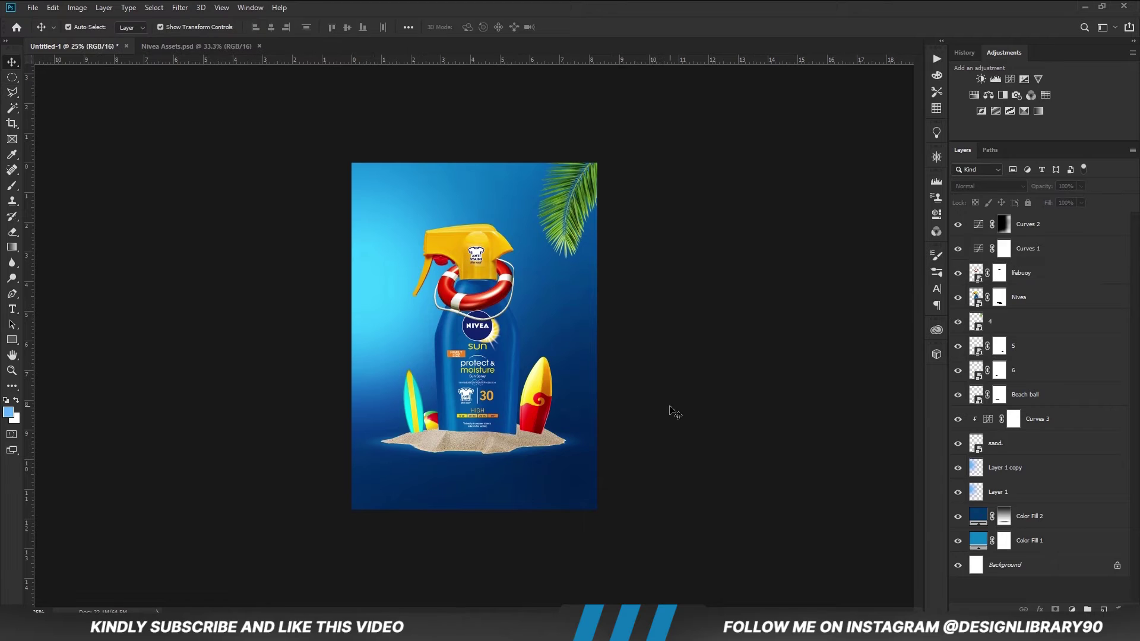
Add a Curves adjustment above all layers with a gentle S-curve for contrast, and compare the poster with and without it.
{"action": "left_click", "coordinate": [1071, 608]}
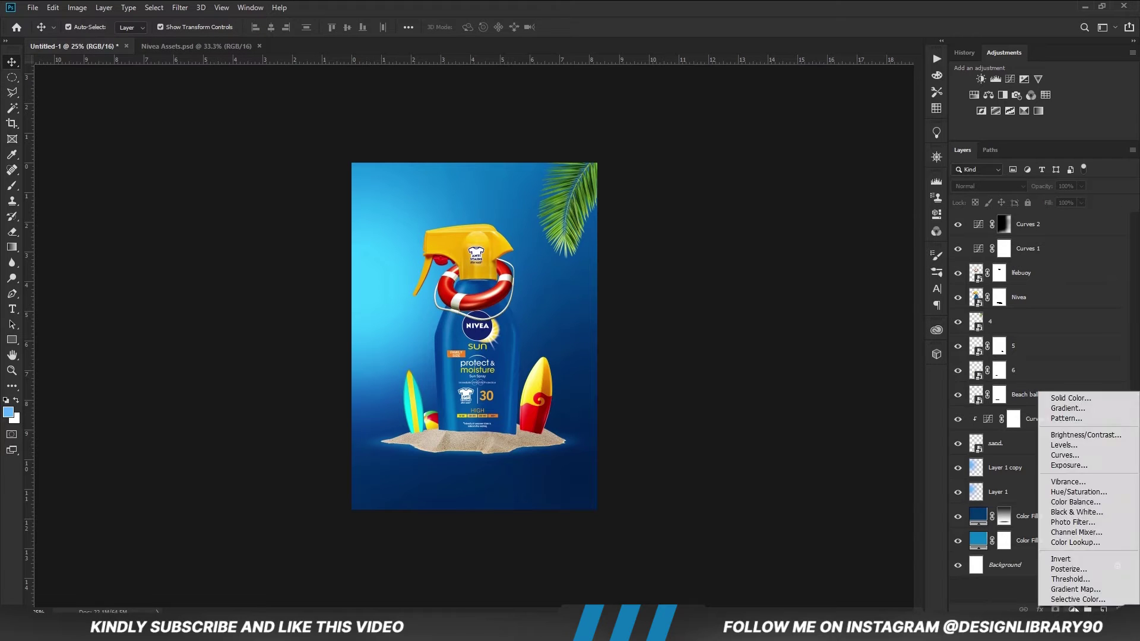
{"action": "left_click", "coordinate": [1063, 475]}
{"action": "left_click_drag", "start_coordinate": [877, 271], "coordinate": [876, 267]}
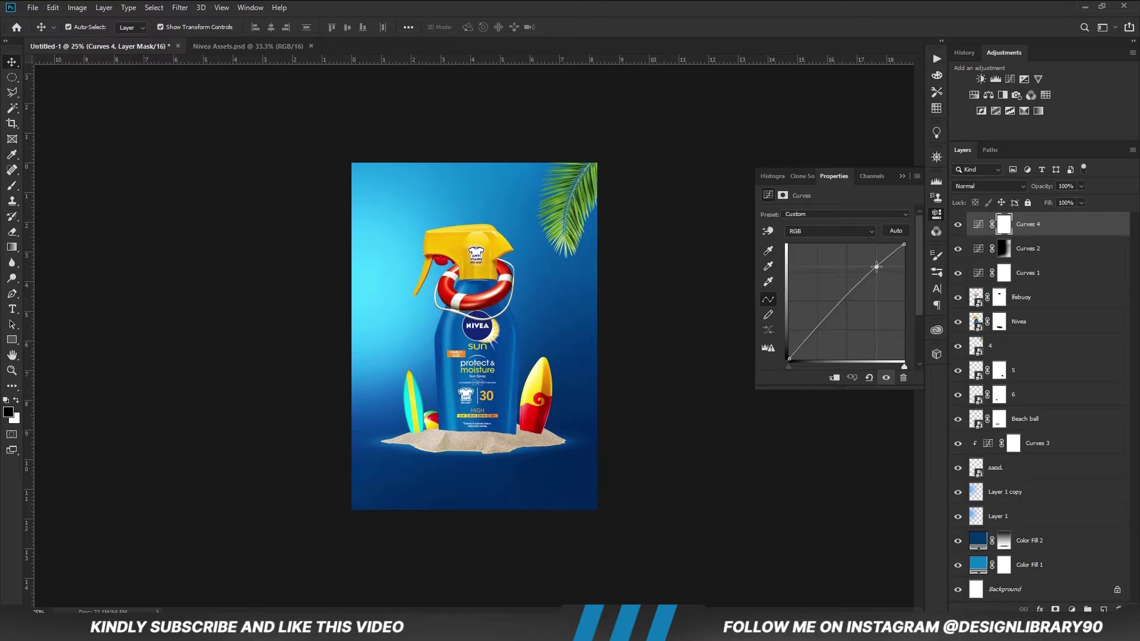
{"action": "left_click_drag", "start_coordinate": [820, 322], "coordinate": [822, 327]}
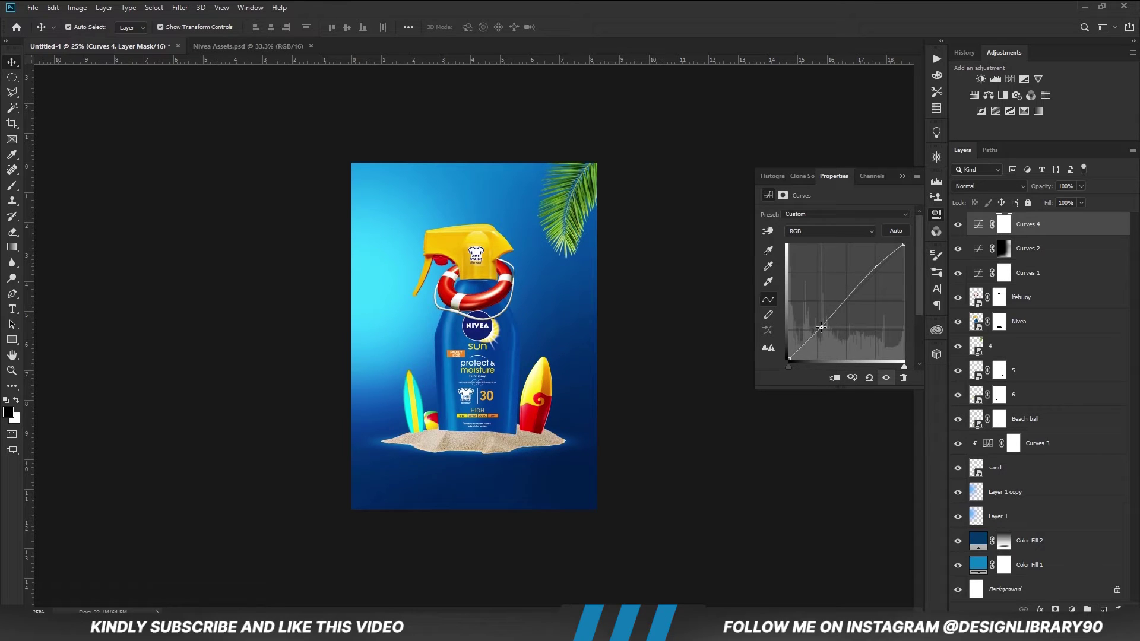
{"action": "left_click", "coordinate": [901, 176]}
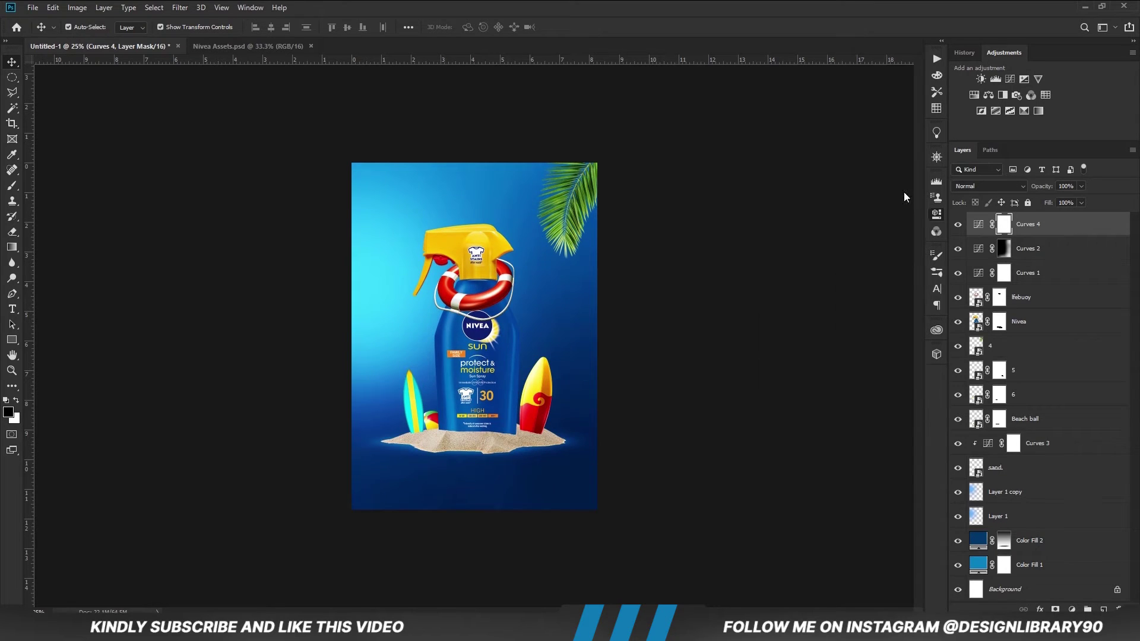
{"action": "left_click", "coordinate": [957, 224]}
{"action": "left_click", "coordinate": [957, 224]}
{"action": "left_click", "coordinate": [784, 371]}
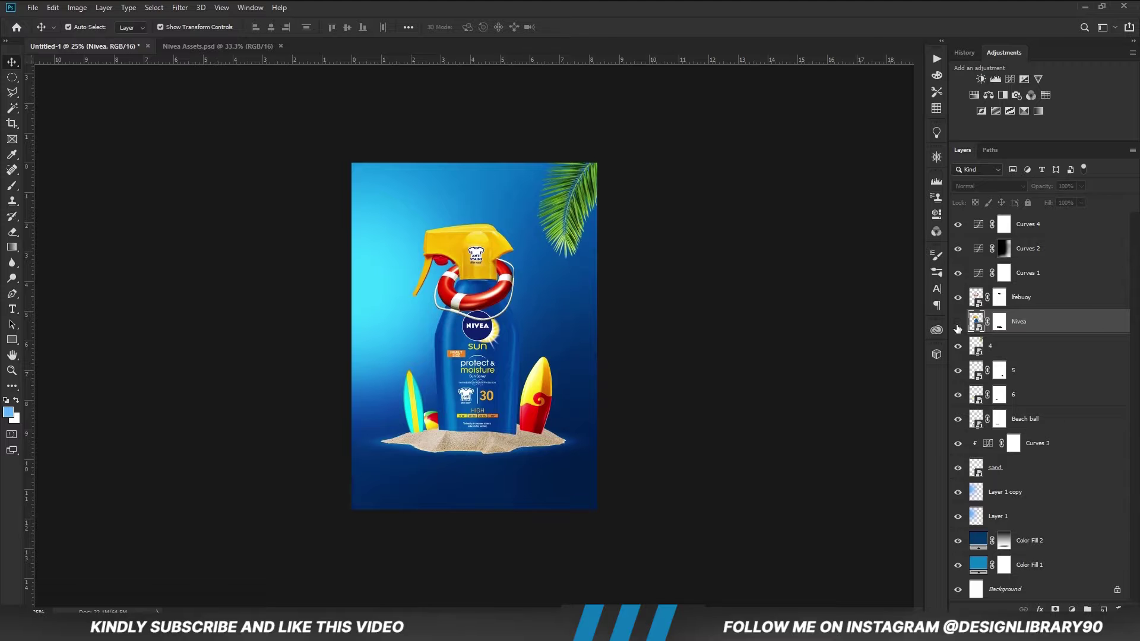
Clip an Exposure adjustment at -3.50 to the Nivea layer and invert its mask to black.
{"action": "left_click", "coordinate": [957, 323]}
{"action": "left_click", "coordinate": [957, 323]}
{"action": "left_click", "coordinate": [1072, 609]}
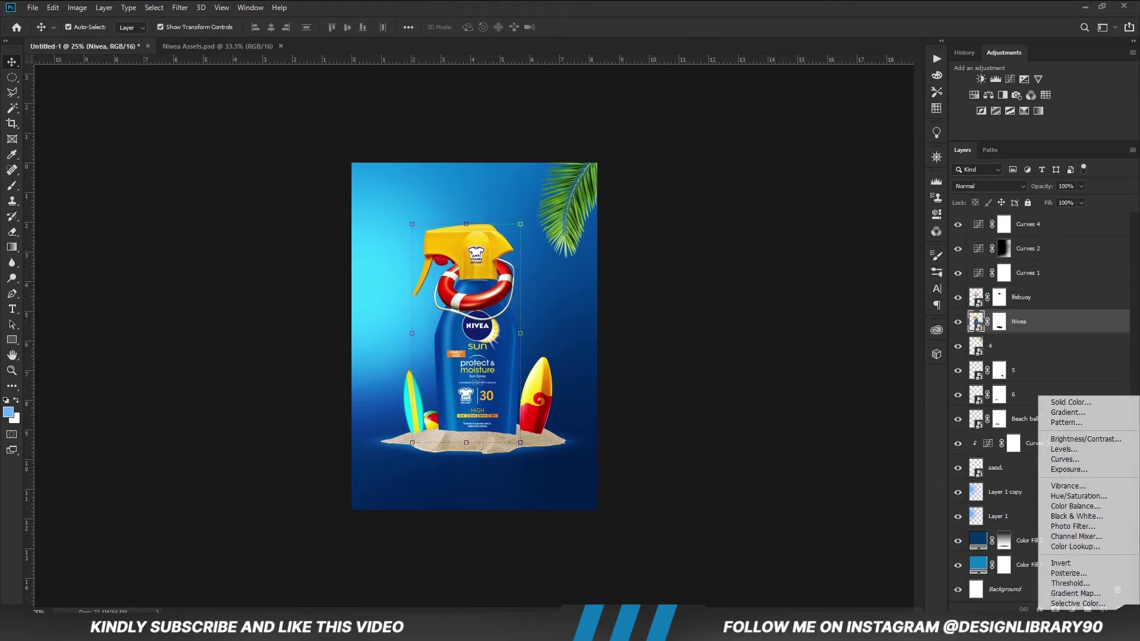
{"action": "left_click", "coordinate": [1063, 470]}
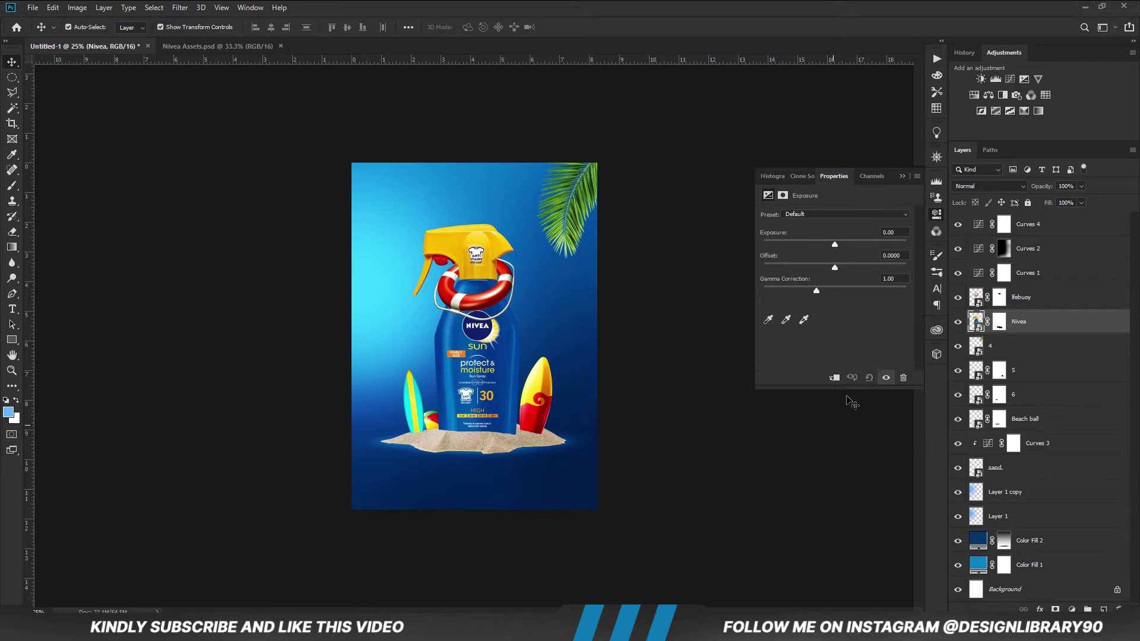
{"action": "left_click", "coordinate": [833, 380]}
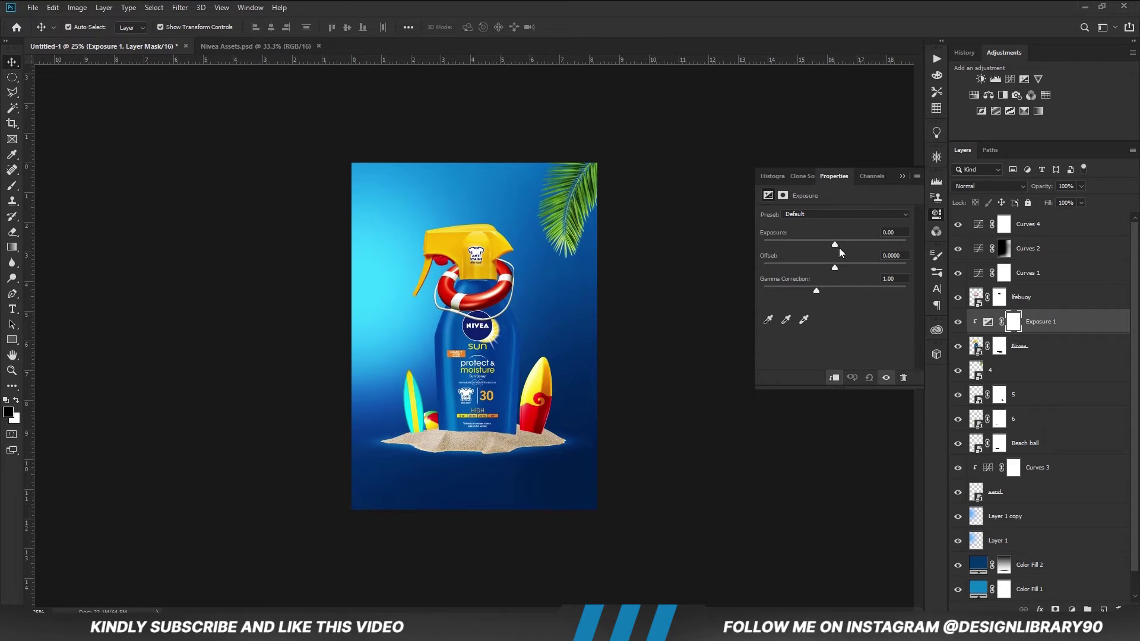
{"action": "left_click_drag", "start_coordinate": [835, 244], "coordinate": [797, 245]}
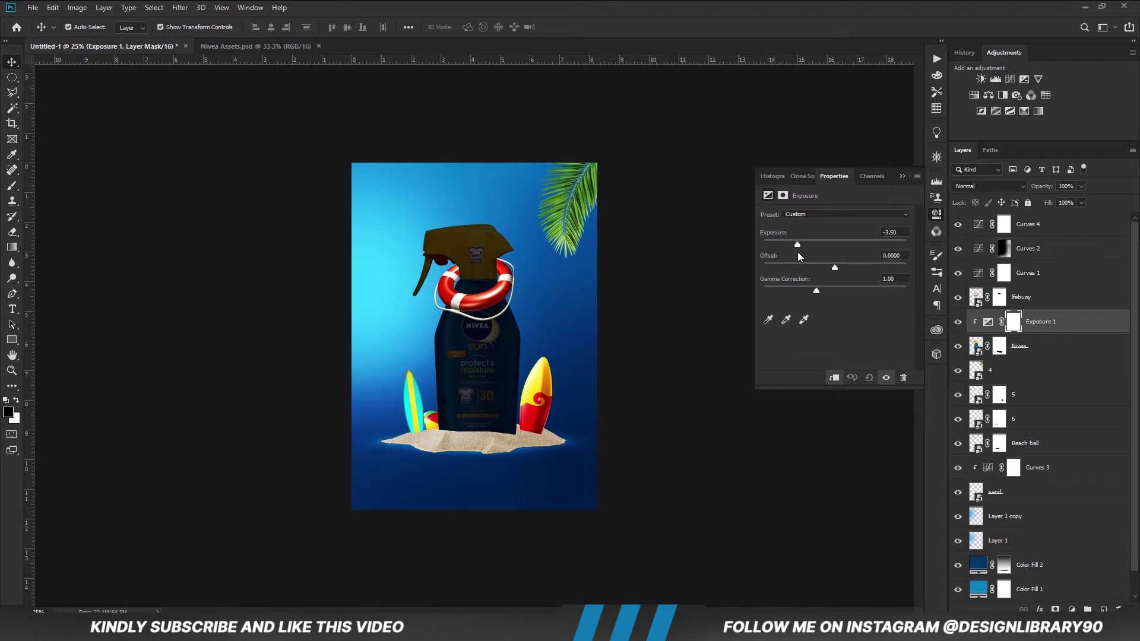
{"action": "left_click", "coordinate": [902, 177]}
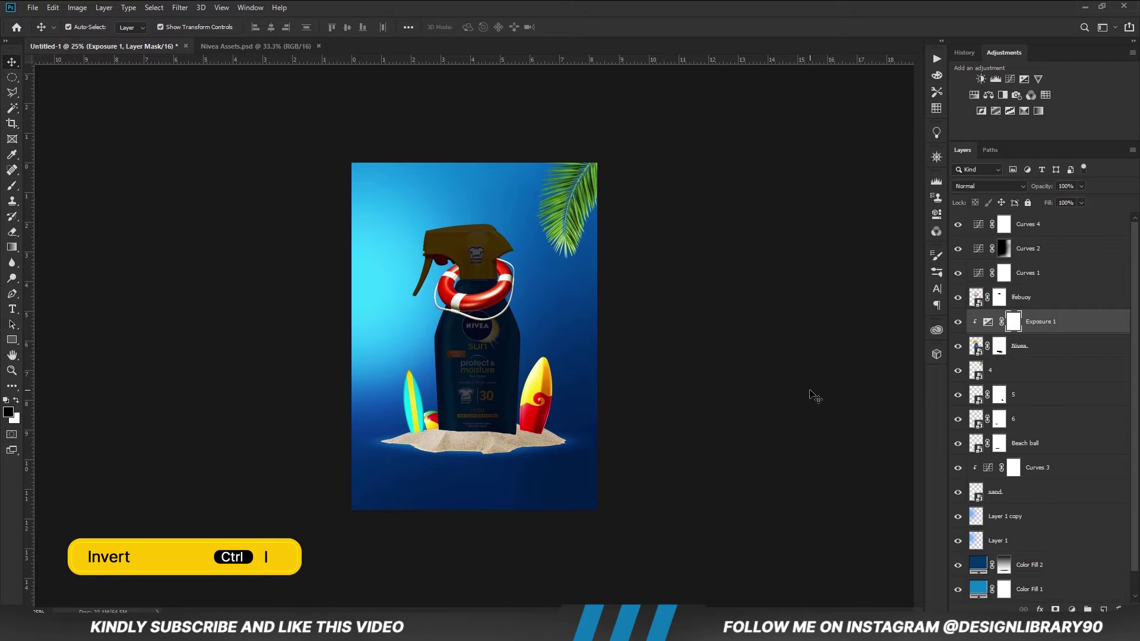
{"action": "key", "text": "ctrl+i"}
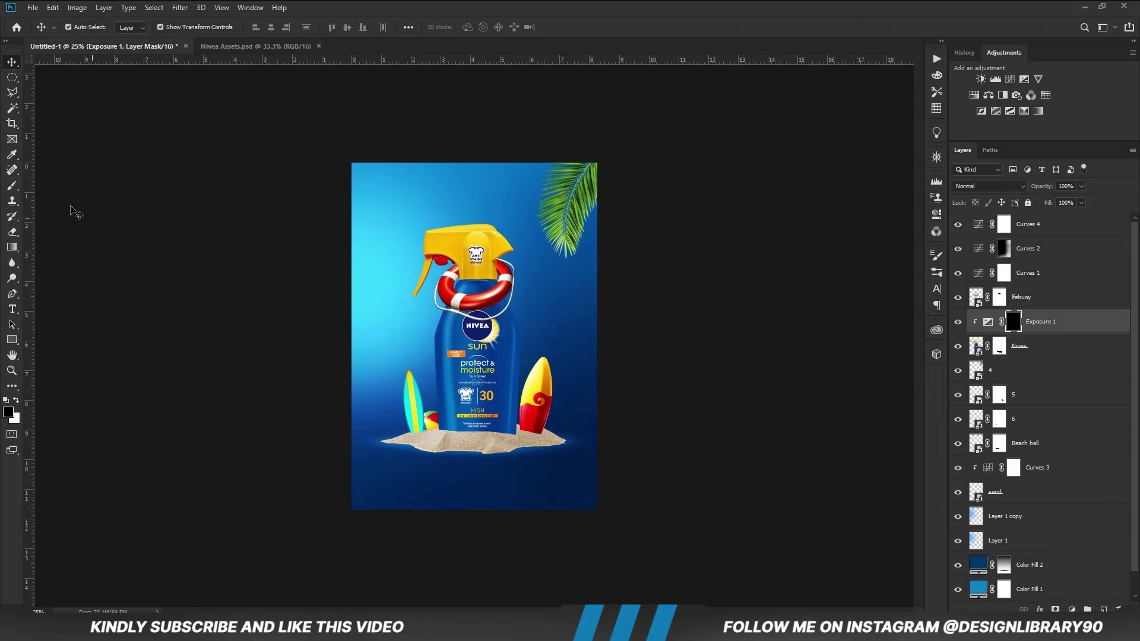
Shade the bottle's right side from cap to base by painting the Exposure 1 mask with a large soft white brush at 12% opacity.
{"action": "left_click_drag", "start_coordinate": [14, 191], "coordinate": [51, 185]}
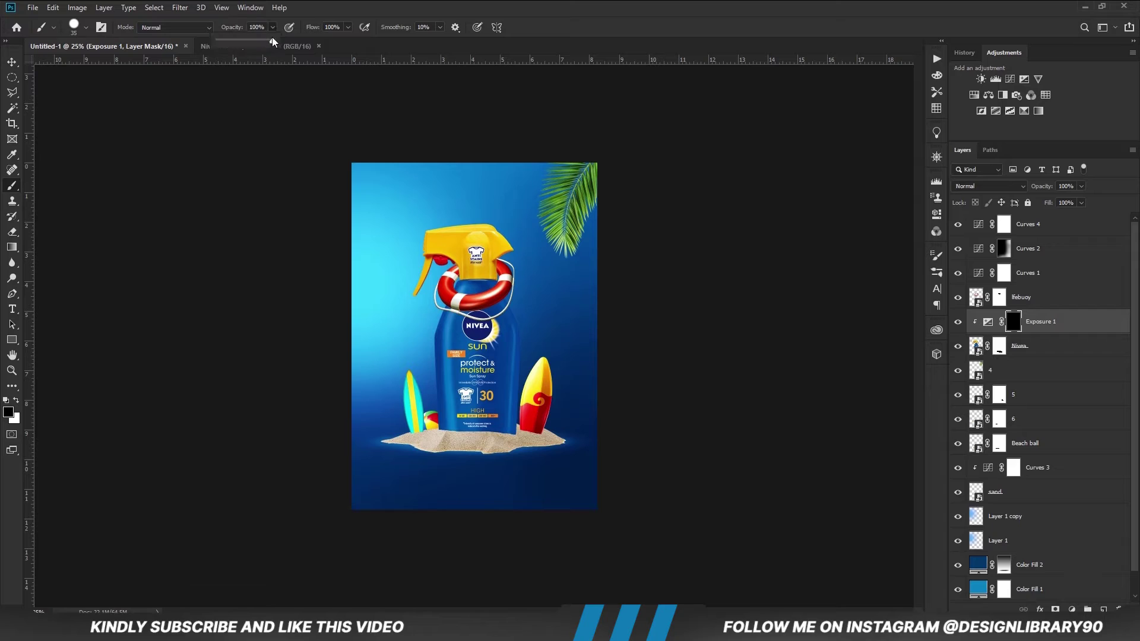
{"action": "left_click", "coordinate": [376, 302]}
{"action": "key", "text": "x"}
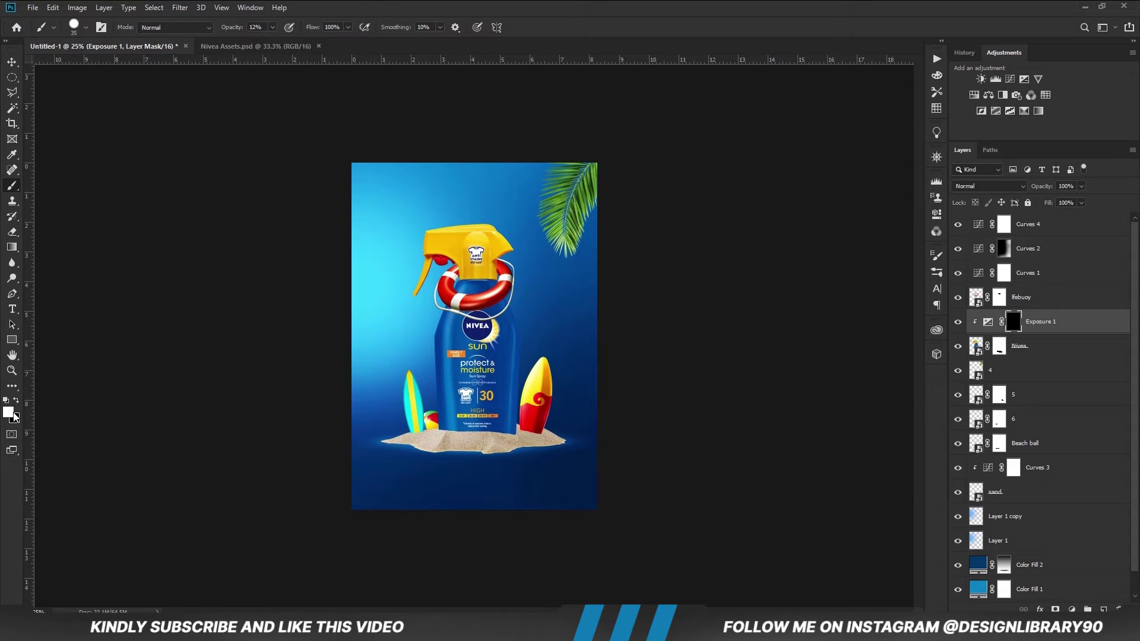
{"action": "right_click", "coordinate": [506, 343]}
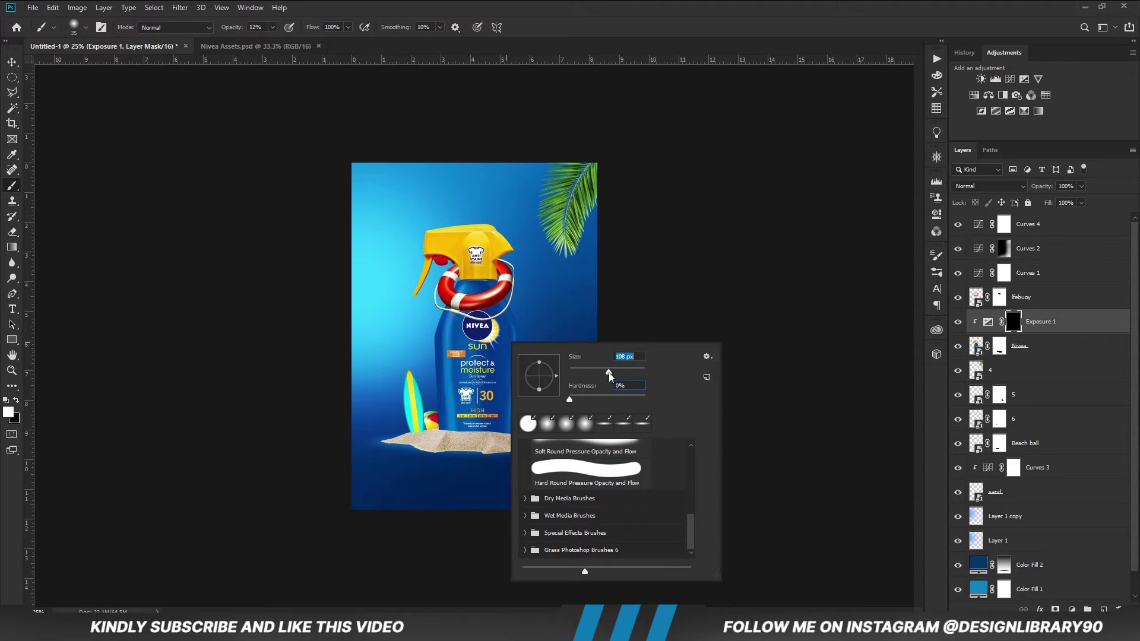
{"action": "left_click_drag", "start_coordinate": [626, 375], "coordinate": [633, 375]}
{"action": "key", "text": "Return"}
{"action": "key", "text": "bracketright"}
{"action": "key", "text": "bracketright"}
{"action": "key", "text": "bracketright"}
{"action": "key", "text": "bracketright"}
{"action": "key", "text": "bracketright"}
{"action": "key", "text": "bracketleft"}
{"action": "key", "text": "bracketleft"}
{"action": "mouse_move", "coordinate": [514, 227]}
{"action": "left_mouse_down"}
{"action": "mouse_move", "coordinate": [548, 357]}
{"action": "mouse_move", "coordinate": [521, 466]}
{"action": "left_mouse_up"}
{"action": "mouse_move", "coordinate": [509, 273]}
{"action": "left_mouse_down"}
{"action": "mouse_move", "coordinate": [552, 386]}
{"action": "mouse_move", "coordinate": [459, 437]}
{"action": "mouse_move", "coordinate": [466, 426]}
{"action": "left_mouse_up"}
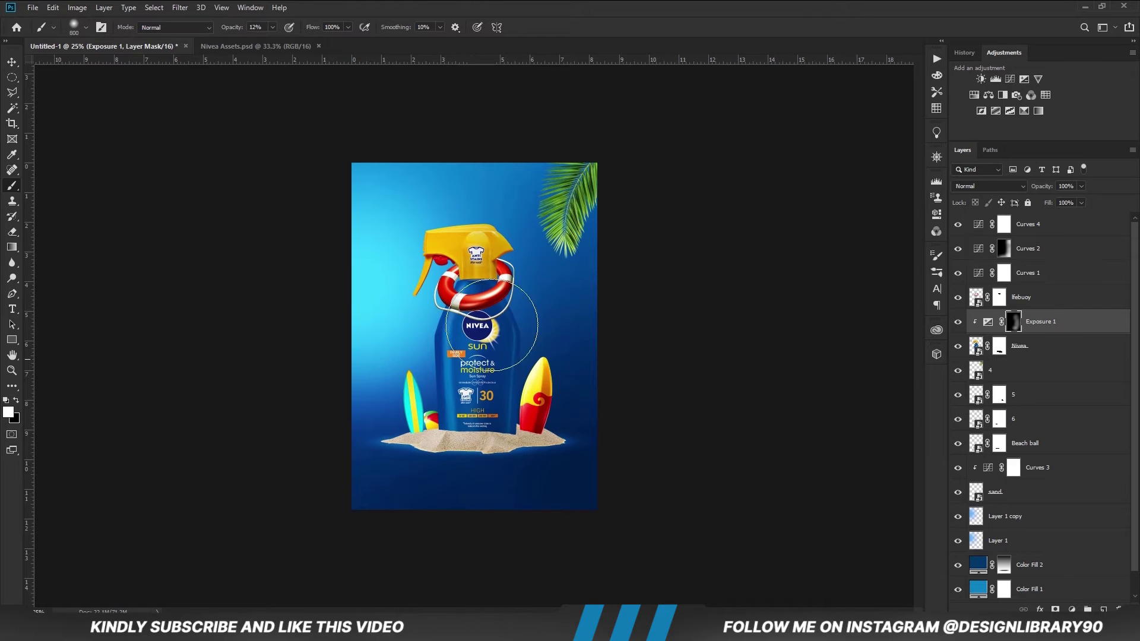
{"action": "key", "text": "bracketleft"}
{"action": "mouse_move", "coordinate": [506, 370]}
{"action": "left_mouse_down"}
{"action": "mouse_move", "coordinate": [499, 358]}
{"action": "mouse_move", "coordinate": [524, 475]}
{"action": "left_mouse_up"}
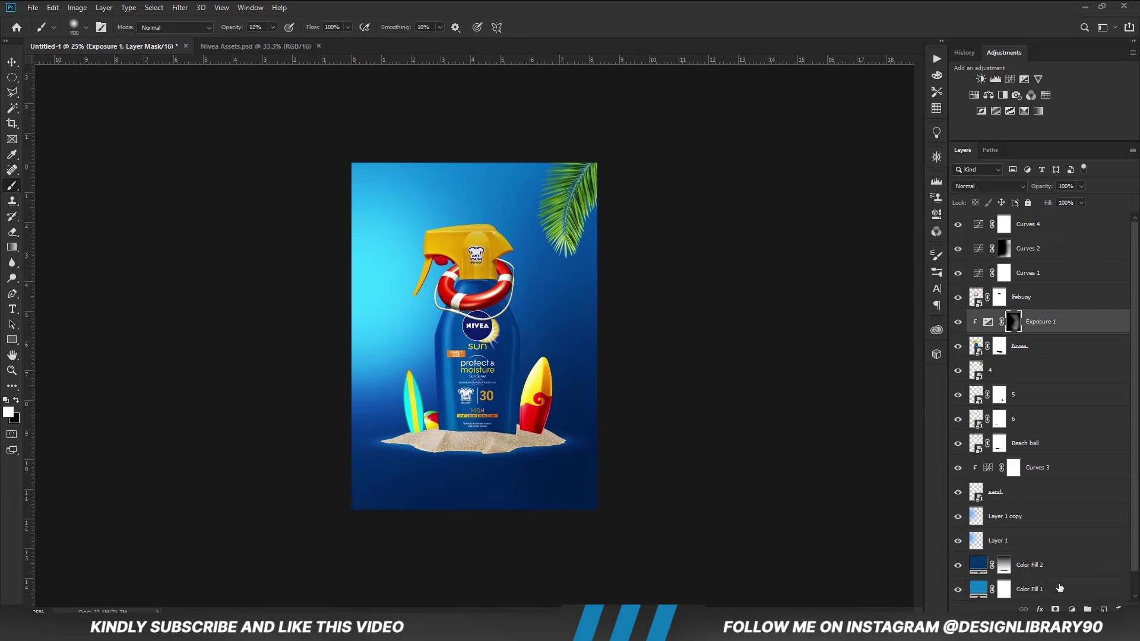
Clip another Exposure adjustment at +2.28 to the Nivea layer, invert its mask to black, and set the brush opacity to 24%.
{"action": "left_click", "coordinate": [1071, 610]}
{"action": "left_click", "coordinate": [1060, 471]}
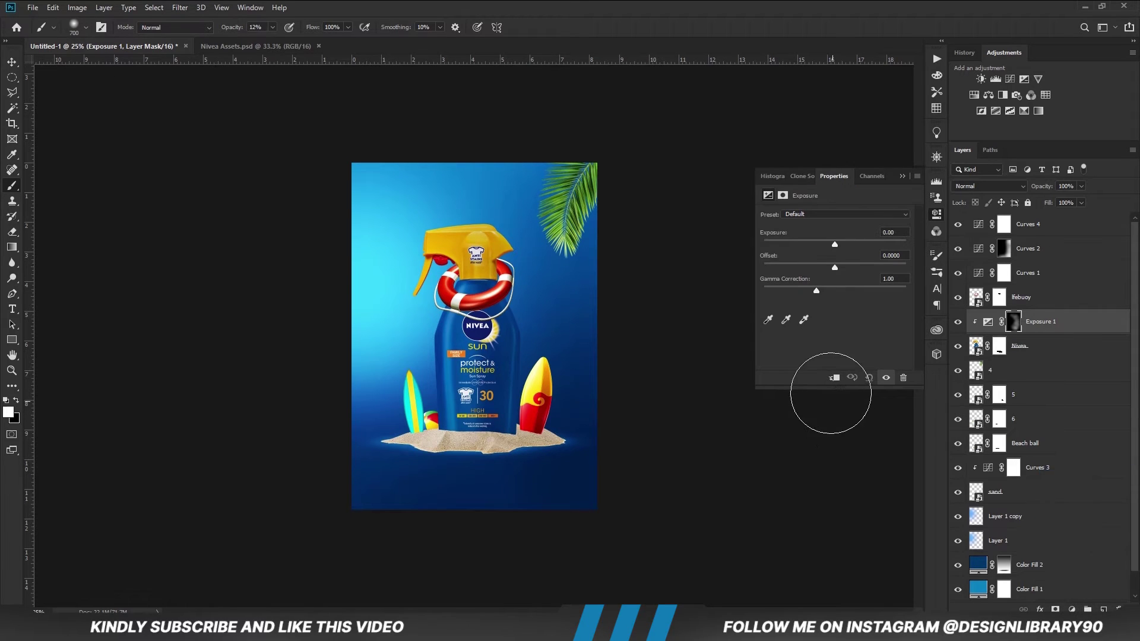
{"action": "left_click", "coordinate": [834, 378]}
{"action": "left_click_drag", "start_coordinate": [835, 243], "coordinate": [860, 242]}
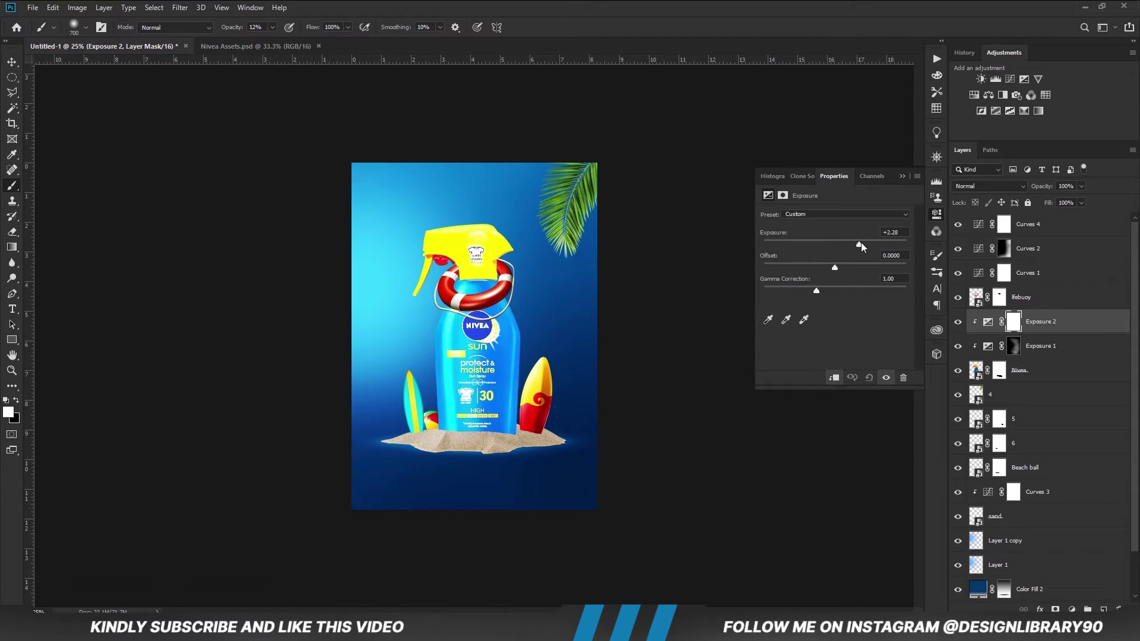
{"action": "left_click", "coordinate": [902, 176]}
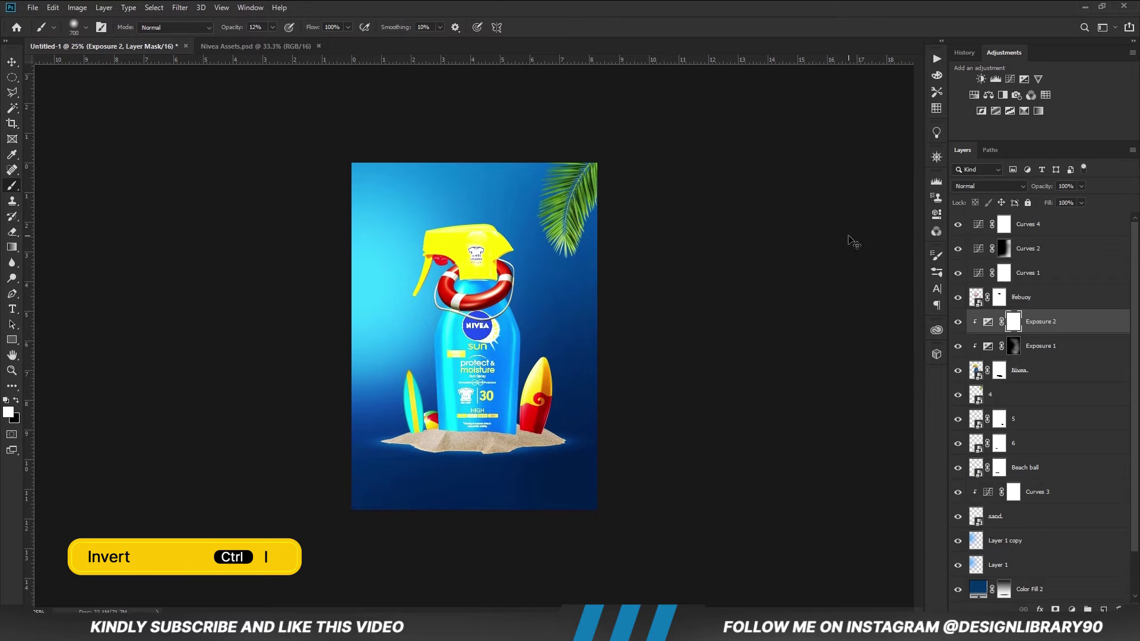
{"action": "key", "text": "ctrl+i"}
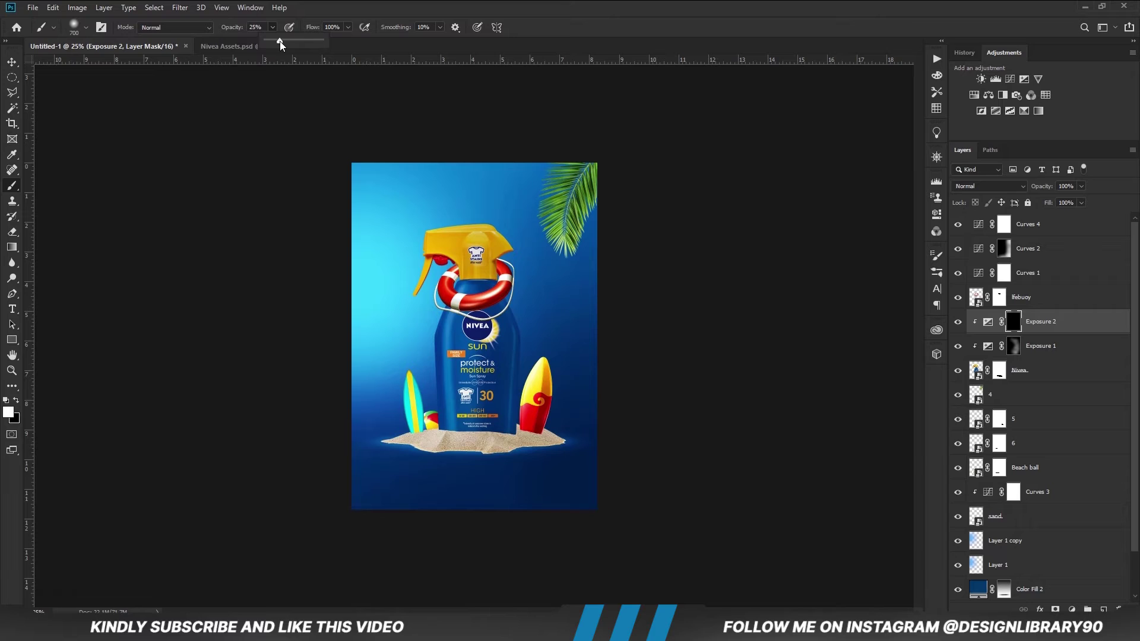
{"action": "left_click_drag", "start_coordinate": [277, 41], "coordinate": [279, 40]}
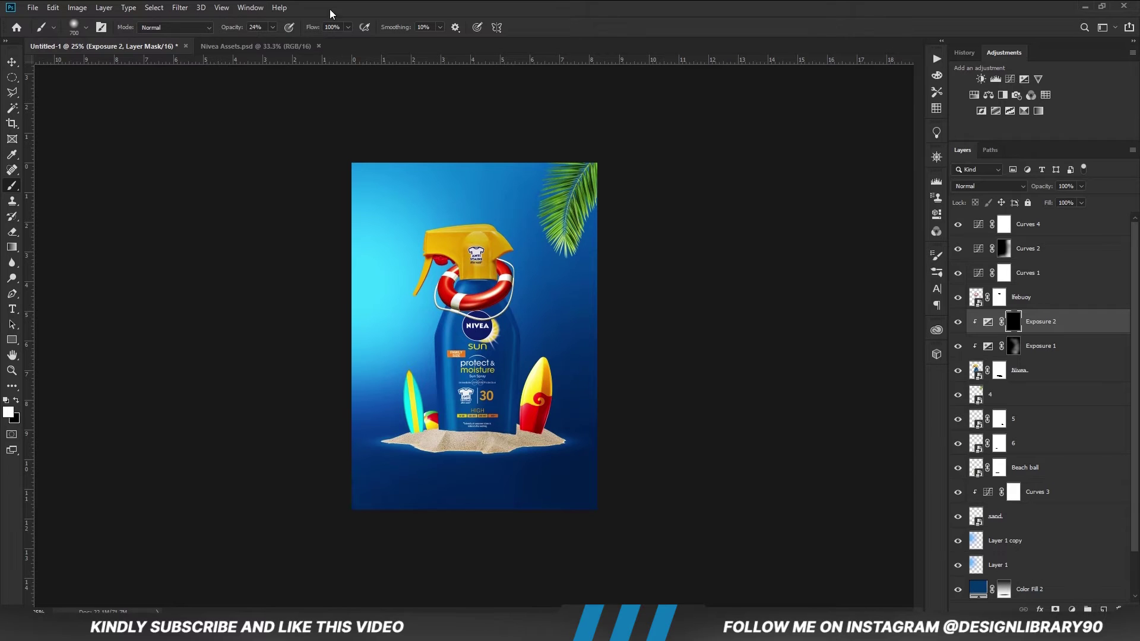
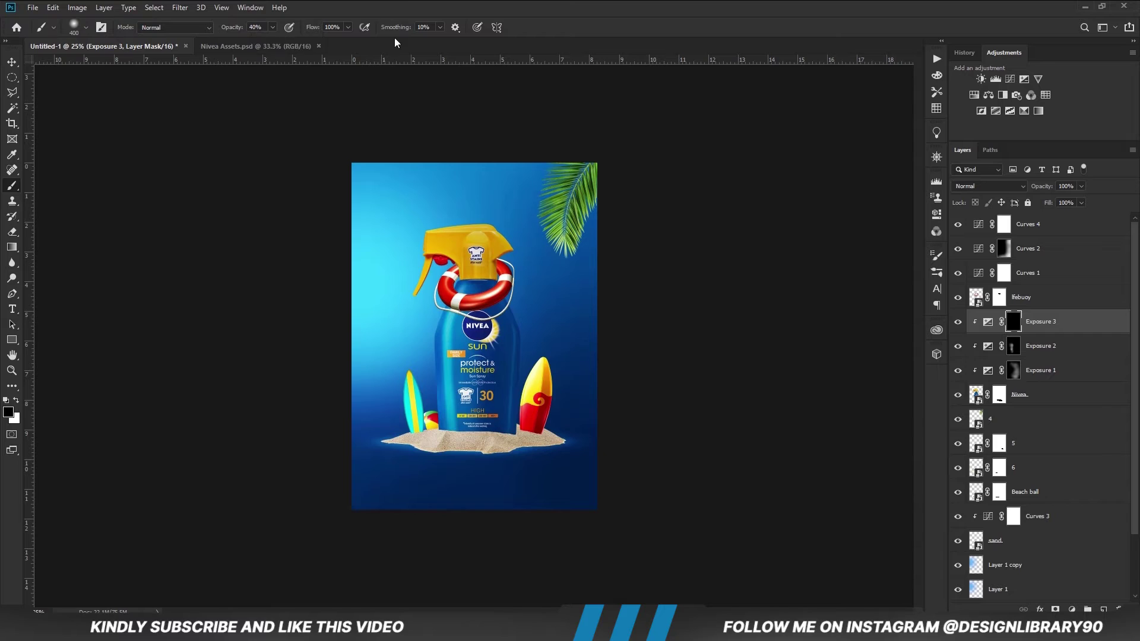
Paint a highlight down the bottle's left side on the Exposure 3 mask with a white brush at 50% opacity.
{"action": "left_click_drag", "start_coordinate": [458, 303], "coordinate": [455, 434]}
{"action": "key", "text": "bracketright"}
{"action": "key", "text": "x"}
{"action": "left_click", "coordinate": [273, 27]}
{"action": "left_click", "coordinate": [353, 5]}
{"action": "mouse_move", "coordinate": [433, 299]}
{"action": "left_mouse_down"}
{"action": "mouse_move", "coordinate": [427, 408]}
{"action": "mouse_move", "coordinate": [422, 342]}
{"action": "mouse_move", "coordinate": [430, 458]}
{"action": "left_mouse_up"}
{"action": "left_click_drag", "start_coordinate": [468, 356], "coordinate": [472, 455]}
Soften the highlight near the bottle's lower left with a black brush at 13% opacity, and compare with and without Exposure 3.
{"action": "left_click", "coordinate": [273, 27]}
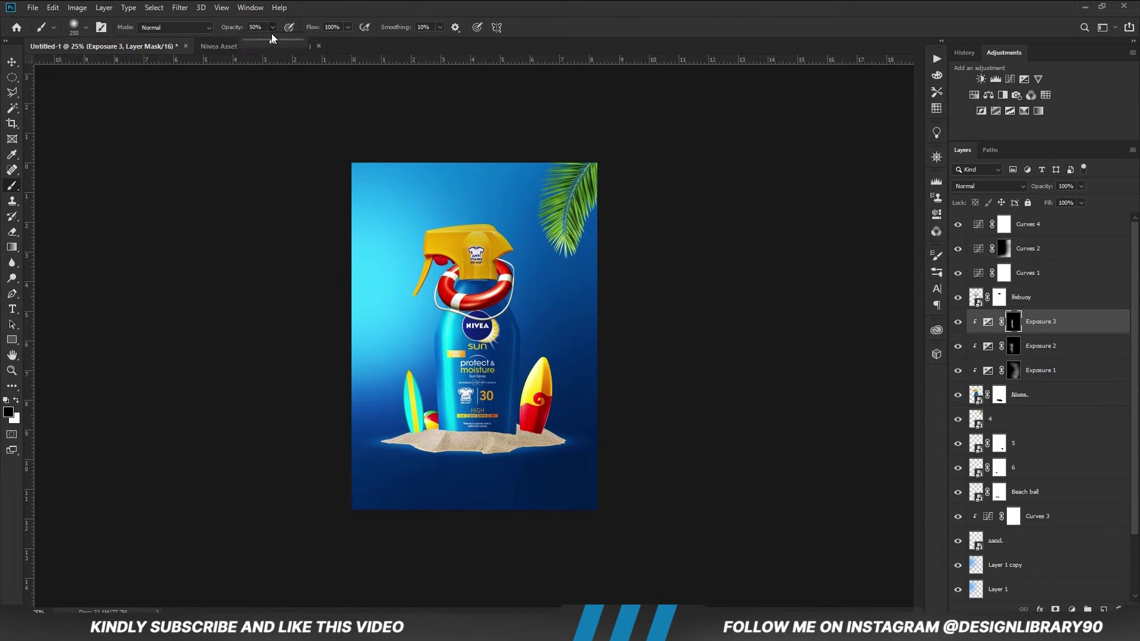
{"action": "left_click", "coordinate": [349, 3]}
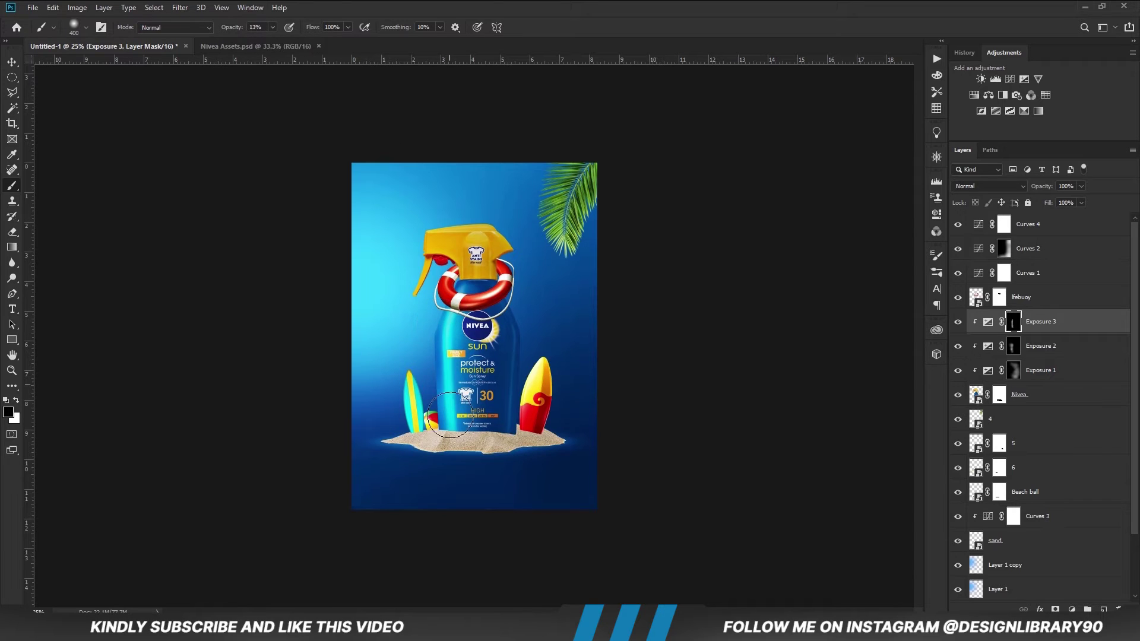
{"action": "mouse_move", "coordinate": [441, 365]}
{"action": "left_mouse_down"}
{"action": "mouse_move", "coordinate": [447, 332]}
{"action": "mouse_move", "coordinate": [448, 423]}
{"action": "left_mouse_up"}
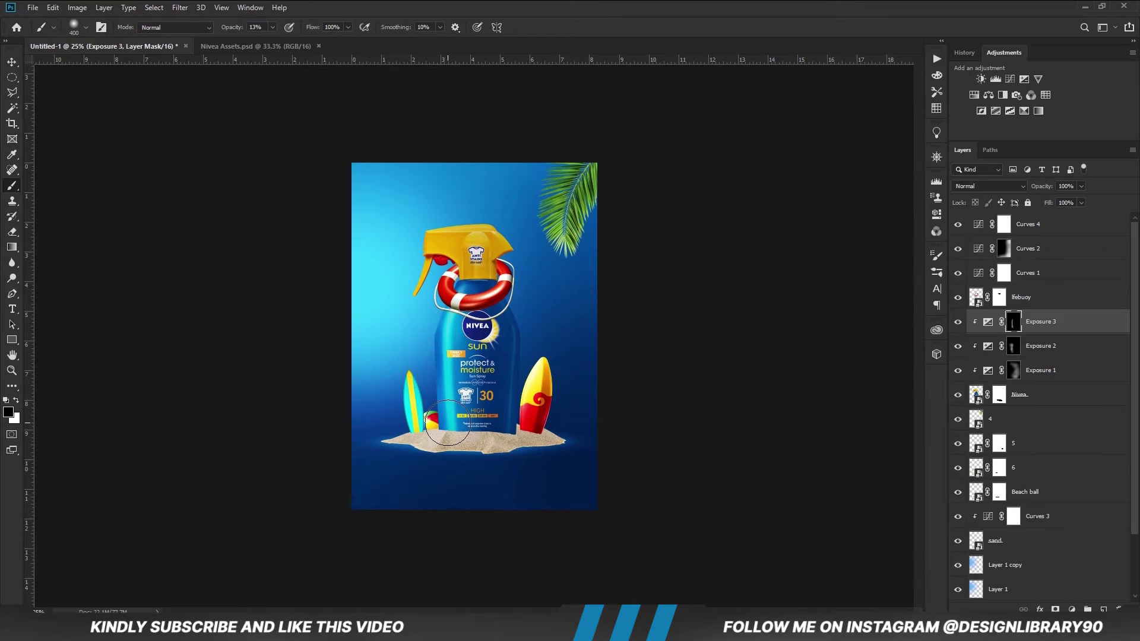
{"action": "left_click", "coordinate": [957, 322]}
{"action": "left_click", "coordinate": [957, 322]}
{"action": "key", "text": "v"}
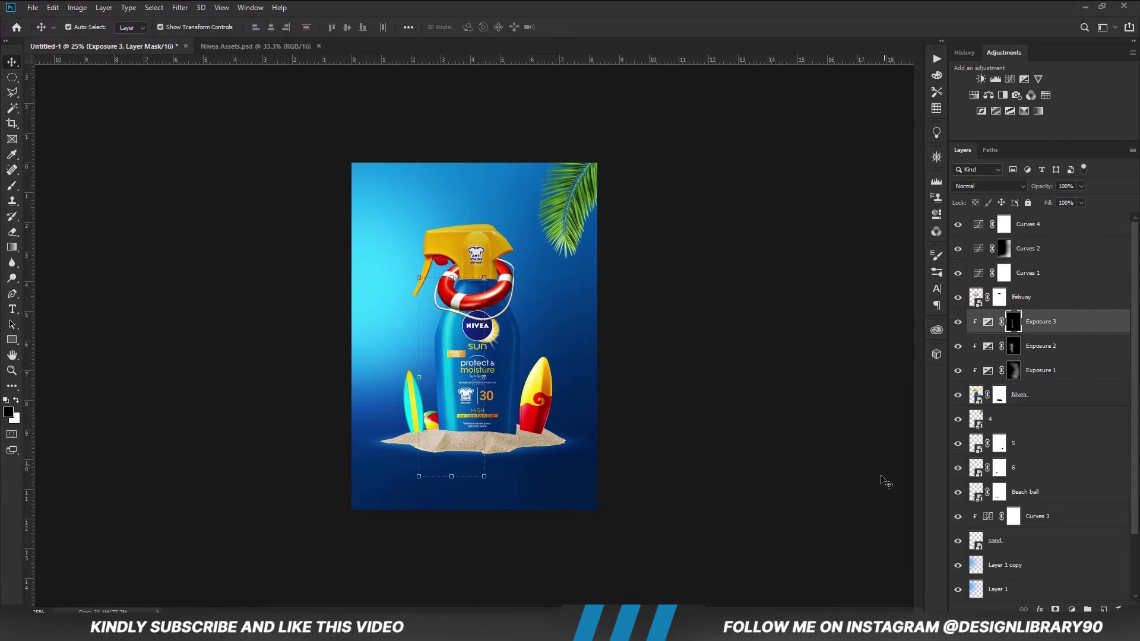
Clip a mildly darkening Exposure adjustment above Exposure 3 and invert its mask to black.
{"action": "left_click", "coordinate": [1072, 610]}
{"action": "left_click", "coordinate": [1063, 469]}
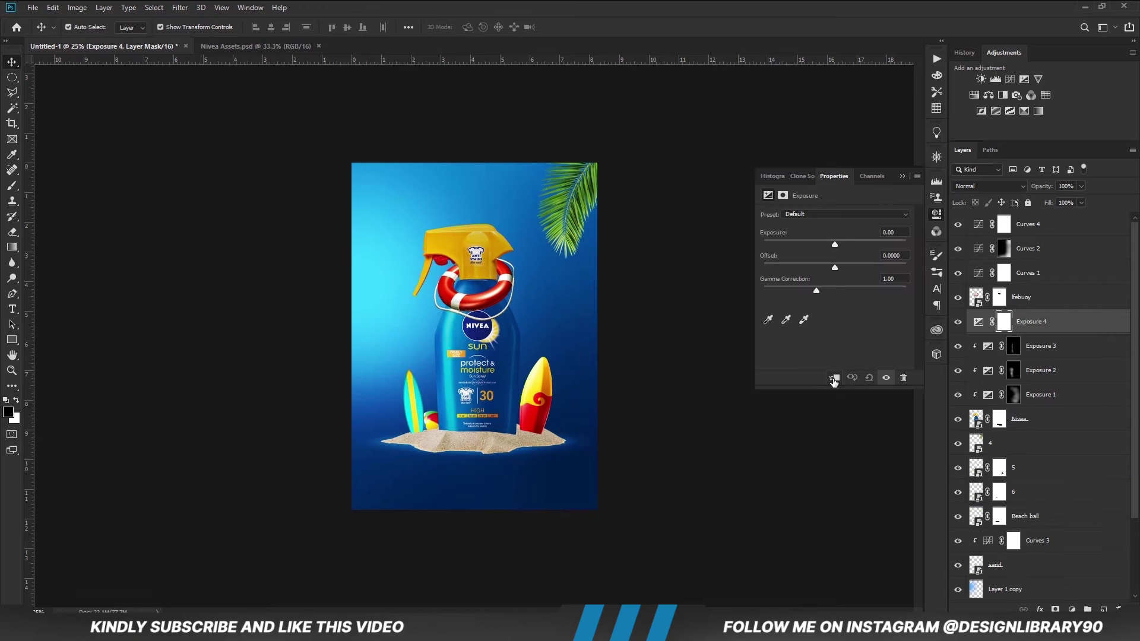
{"action": "left_click_drag", "start_coordinate": [834, 244], "coordinate": [818, 244]}
{"action": "left_click", "coordinate": [902, 176]}
{"action": "key", "text": "ctrl+i"}
Paint soft shading over the bottle on the Exposure 4 mask with a 600 px white brush at 10% opacity.
{"action": "key", "text": "b"}
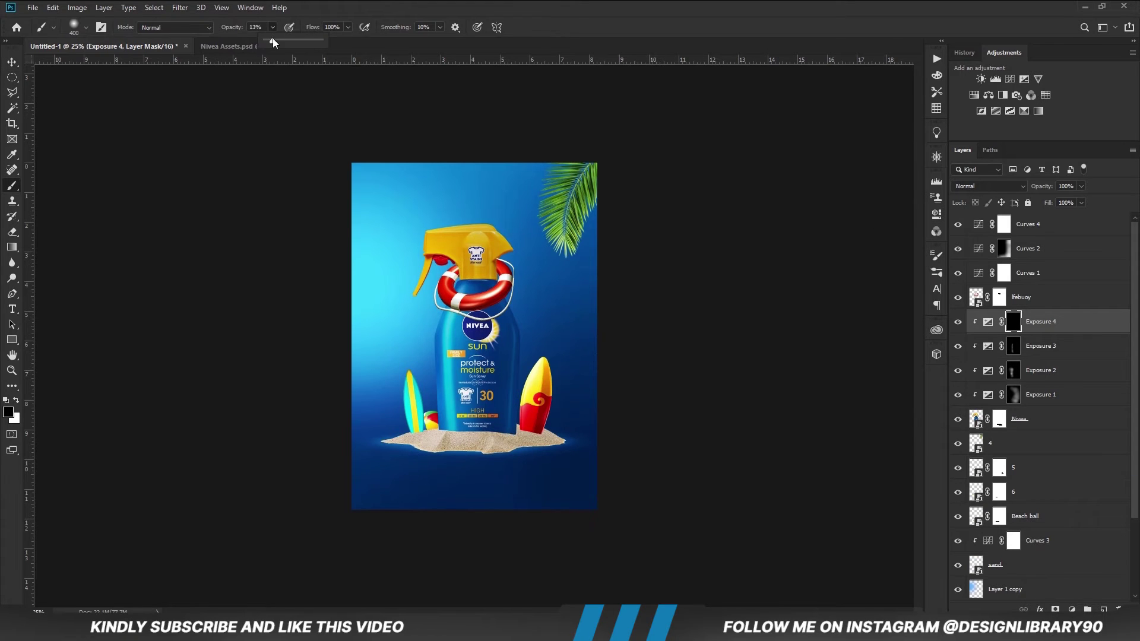
{"action": "left_click", "coordinate": [18, 400]}
{"action": "key", "text": "bracketright"}
{"action": "key", "text": "bracketright"}
{"action": "mouse_move", "coordinate": [488, 354]}
{"action": "left_mouse_down"}
{"action": "mouse_move", "coordinate": [540, 425]}
{"action": "mouse_move", "coordinate": [475, 419]}
{"action": "left_mouse_up"}
{"action": "key", "text": "x"}
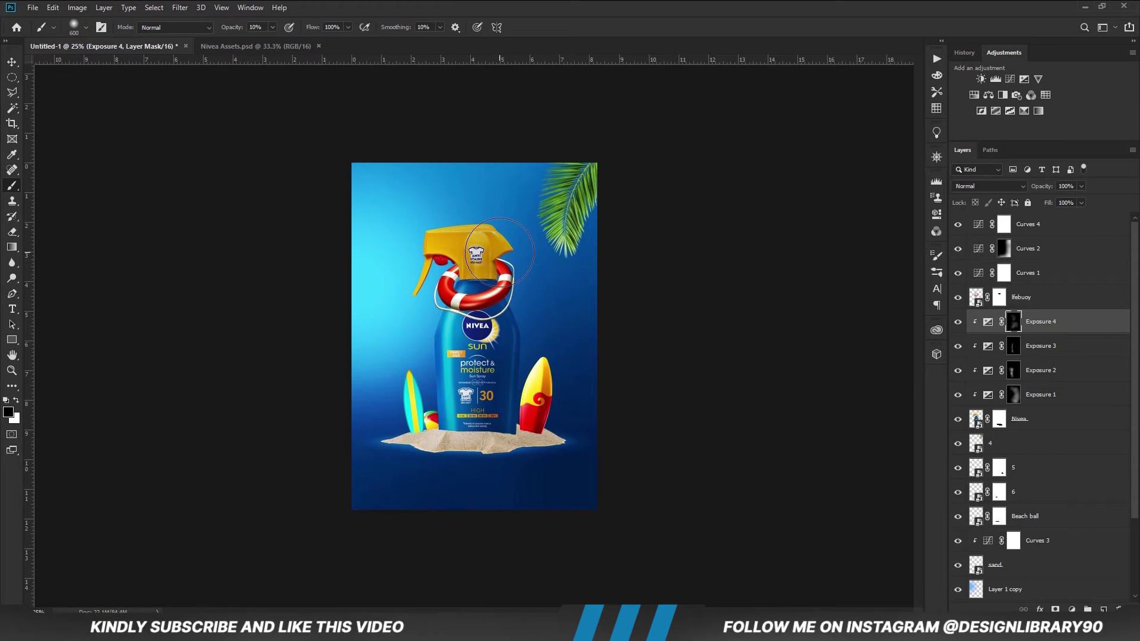
Clip a brightening Exposure adjustment above Exposure 4 and invert its mask to black.
{"action": "left_click", "coordinate": [1072, 609]}
{"action": "left_click", "coordinate": [1080, 469]}
{"action": "left_click_drag", "start_coordinate": [834, 244], "coordinate": [857, 244]}
{"action": "left_click", "coordinate": [902, 176]}
{"action": "key", "text": "ctrl+i"}
Brighten the left side of the yellow spray head by painting the Exposure 5 mask in white at 22% brush opacity.
{"action": "key", "text": "x"}
{"action": "key", "text": "bracketleft"}
{"action": "key", "text": "bracketleft"}
{"action": "key", "text": "2"}
{"action": "key", "text": "2"}
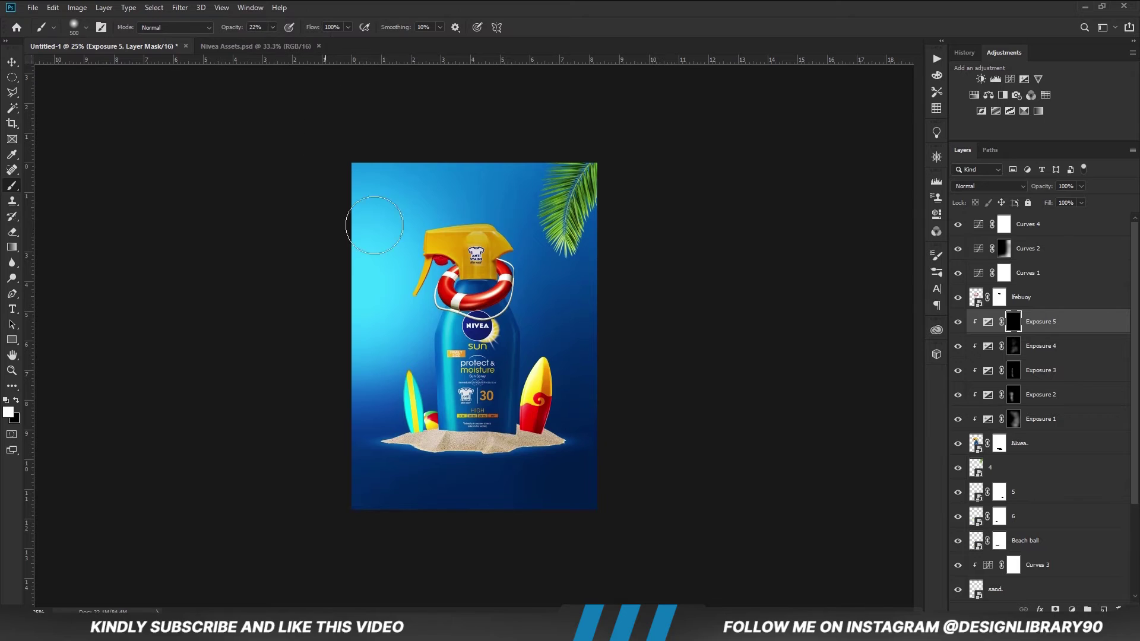
{"action": "left_click_drag", "start_coordinate": [423, 227], "coordinate": [396, 270]}
{"action": "key", "text": "x"}
{"action": "key", "text": "x"}
{"action": "left_click", "coordinate": [454, 242]}
{"action": "key", "text": "x"}
Clip an Exposure adjustment at -0.78 above Exposure 5 and invert its mask to black.
{"action": "left_click", "coordinate": [1072, 609]}
{"action": "left_click", "coordinate": [1057, 464]}
{"action": "left_click_drag", "start_coordinate": [840, 244], "coordinate": [827, 244]}
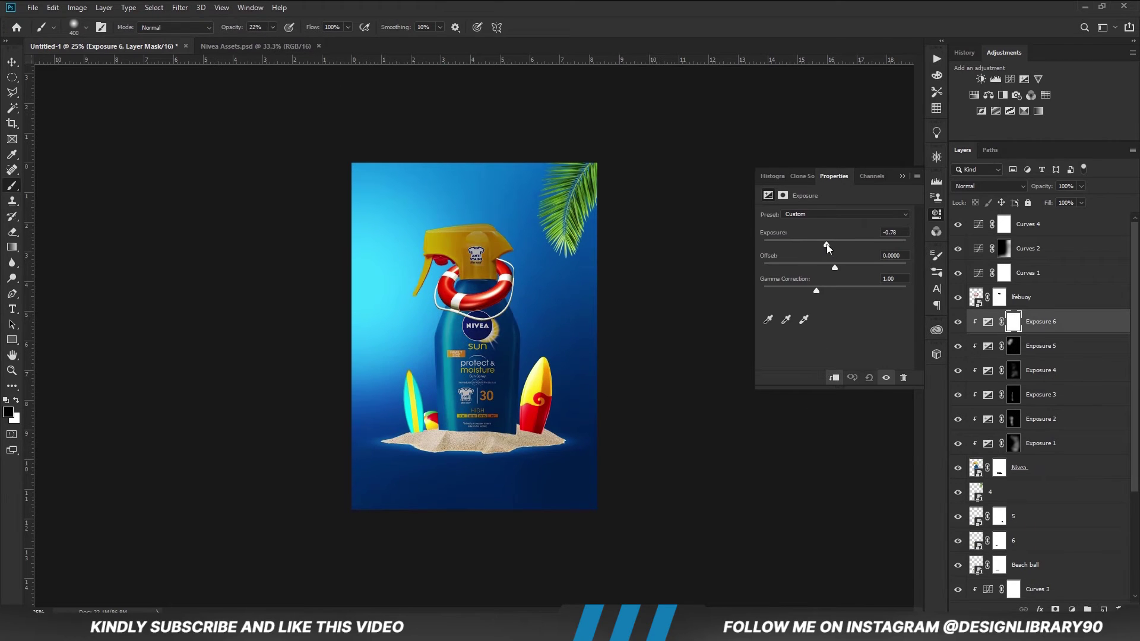
{"action": "key", "text": "ctrl+i"}
Shade the bottle neck around the lifebuoy by painting the Exposure 6 mask in white, and reduce the brush to 200 px.
{"action": "key", "text": "bracketright"}
{"action": "key", "text": "x"}
{"action": "left_click_drag", "start_coordinate": [478, 273], "coordinate": [474, 300]}
{"action": "key", "text": "bracketleft"}
{"action": "key", "text": "bracketleft"}
{"action": "key", "text": "bracketleft"}
Clip a darkening Exposure adjustment above Exposure 6 and invert its mask to black.
{"action": "left_click", "coordinate": [1071, 609]}
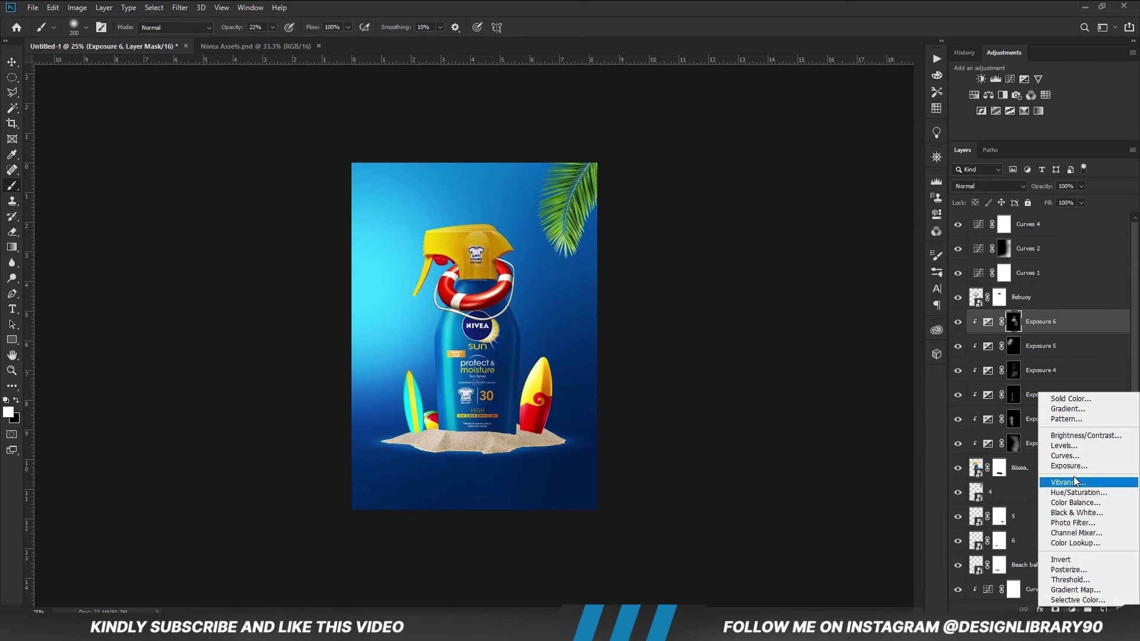
{"action": "left_click", "coordinate": [1056, 462]}
{"action": "left_click_drag", "start_coordinate": [835, 267], "coordinate": [815, 267]}
{"action": "left_click", "coordinate": [901, 177]}
{"action": "key", "text": "ctrl+i"}
Paint a shadow on the bottle along the lifebuoy on the Exposure 7 mask in white at 33% brush opacity.
{"action": "left_click_drag", "start_coordinate": [273, 27], "coordinate": [279, 44]}
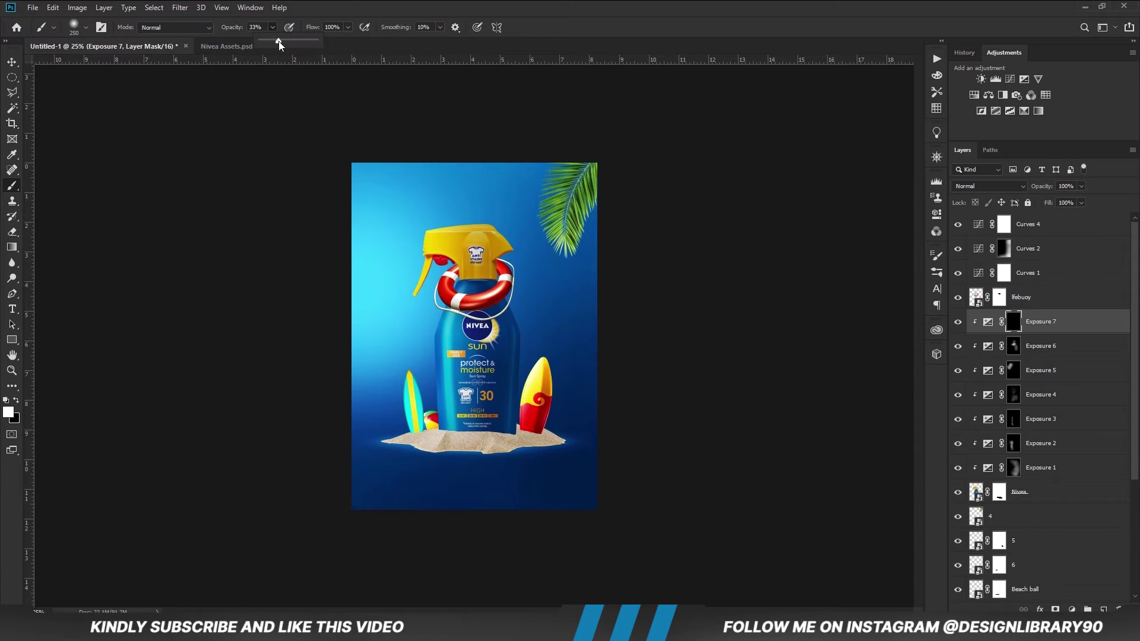
{"action": "key", "text": "bracketleft"}
{"action": "left_click_drag", "start_coordinate": [456, 305], "coordinate": [476, 301]}
Trim the shadow beside the bottle's neck with a 300 px black brush at 73% opacity, and deselect the layer.
{"action": "key", "text": "x"}
{"action": "key", "text": "bracketright"}
{"action": "key", "text": "bracketright"}
{"action": "key", "text": "bracketright"}
{"action": "key", "text": "7"}
{"action": "key", "text": "3"}
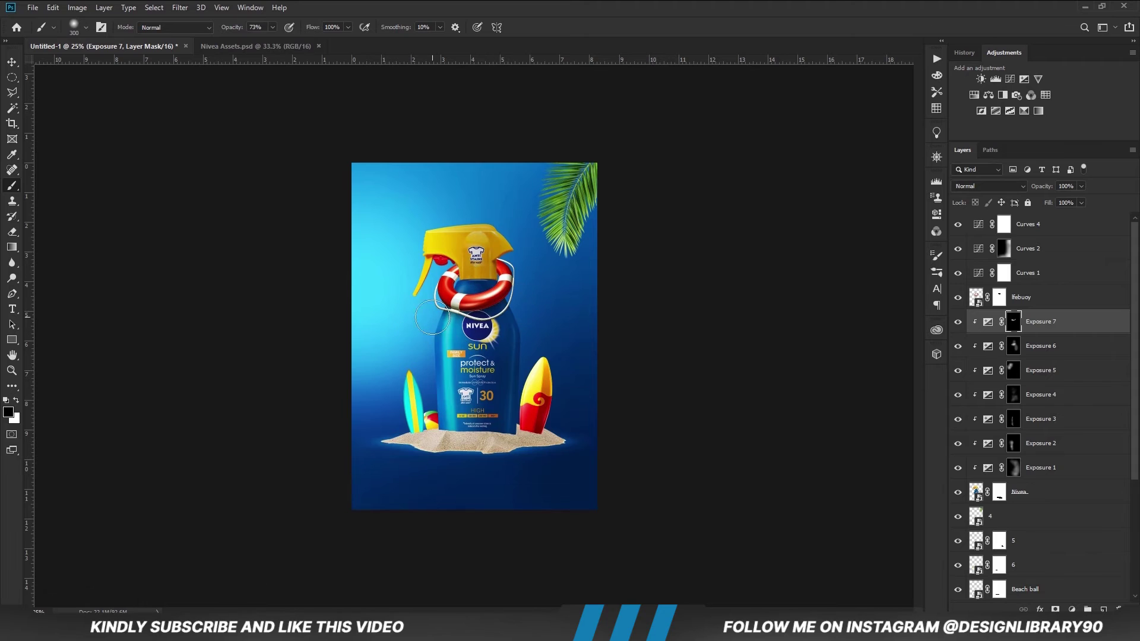
{"action": "left_click", "coordinate": [397, 301], "text": "alt"}
{"action": "key", "text": "v"}
{"action": "left_click", "coordinate": [627, 467]}
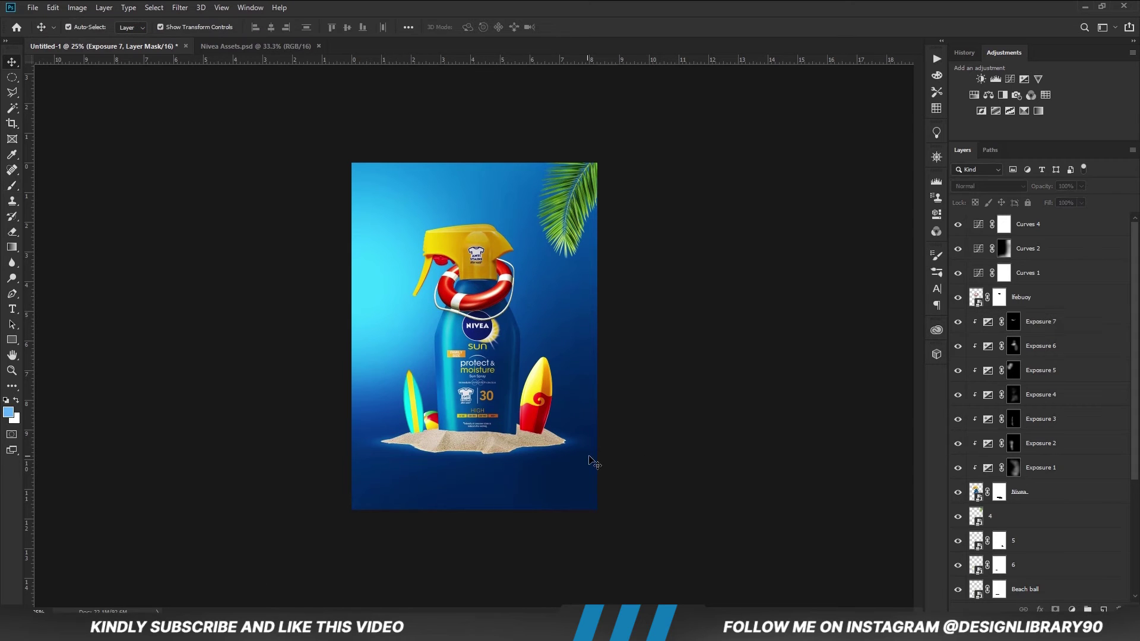
Target the Nivea layer's mask and pick the grainy 284 px brush tip for painting the bottle's base.
{"action": "left_click", "coordinate": [1021, 496]}
{"action": "scroll", "coordinate": [483, 460], "scroll_direction": "up", "scroll_amount": 5}
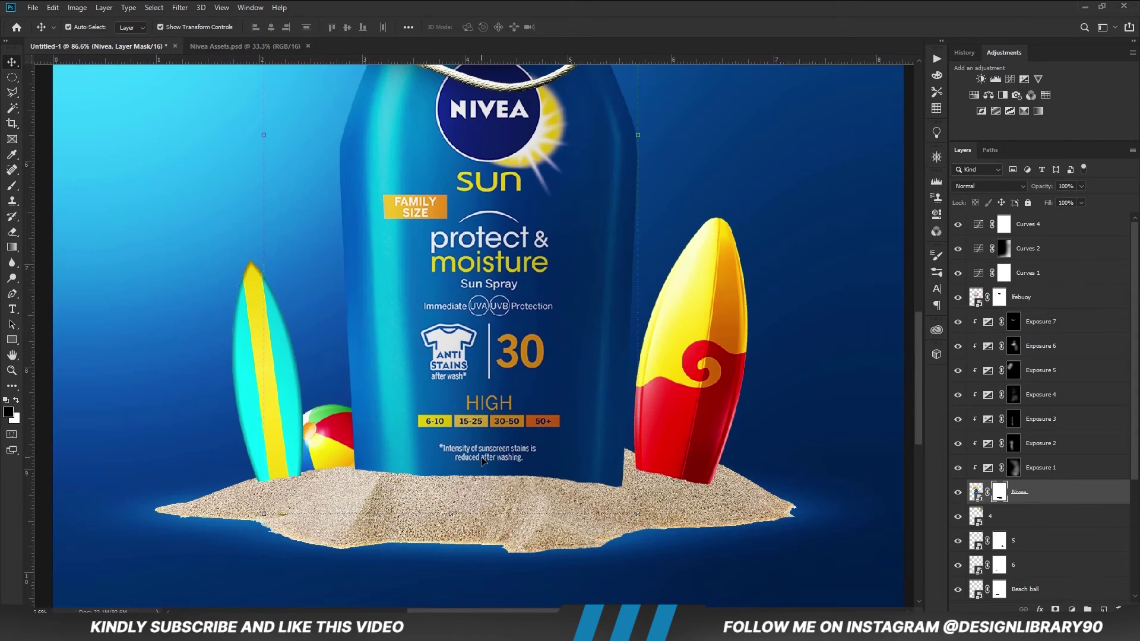
{"action": "left_click", "coordinate": [12, 185]}
{"action": "left_click", "coordinate": [35, 187]}
{"action": "left_click", "coordinate": [75, 25]}
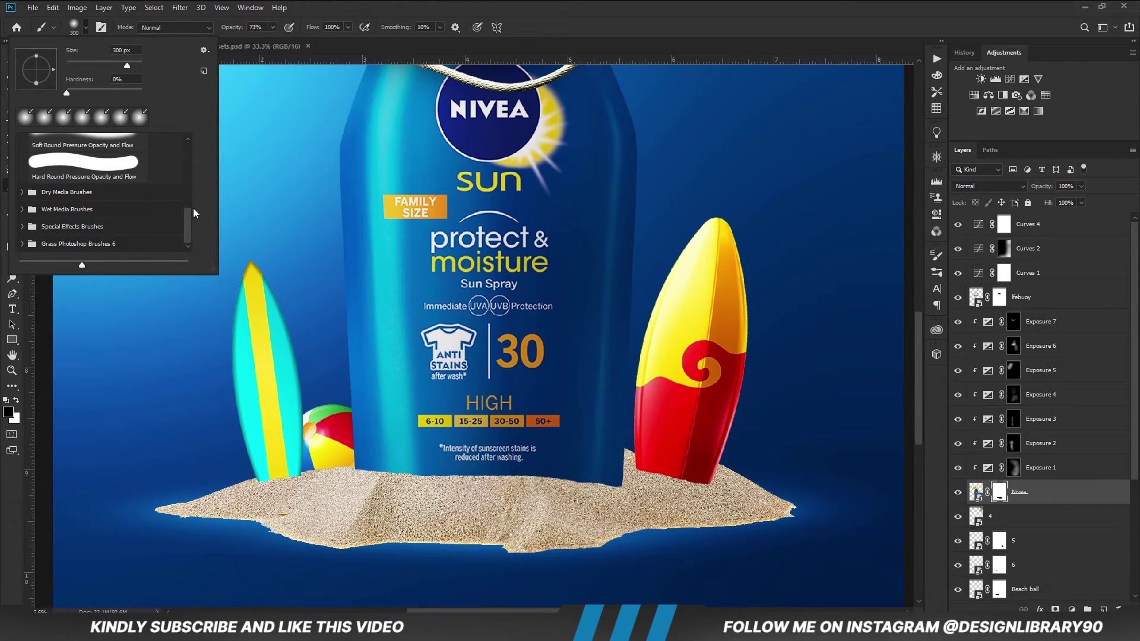
{"action": "left_click", "coordinate": [937, 256]}
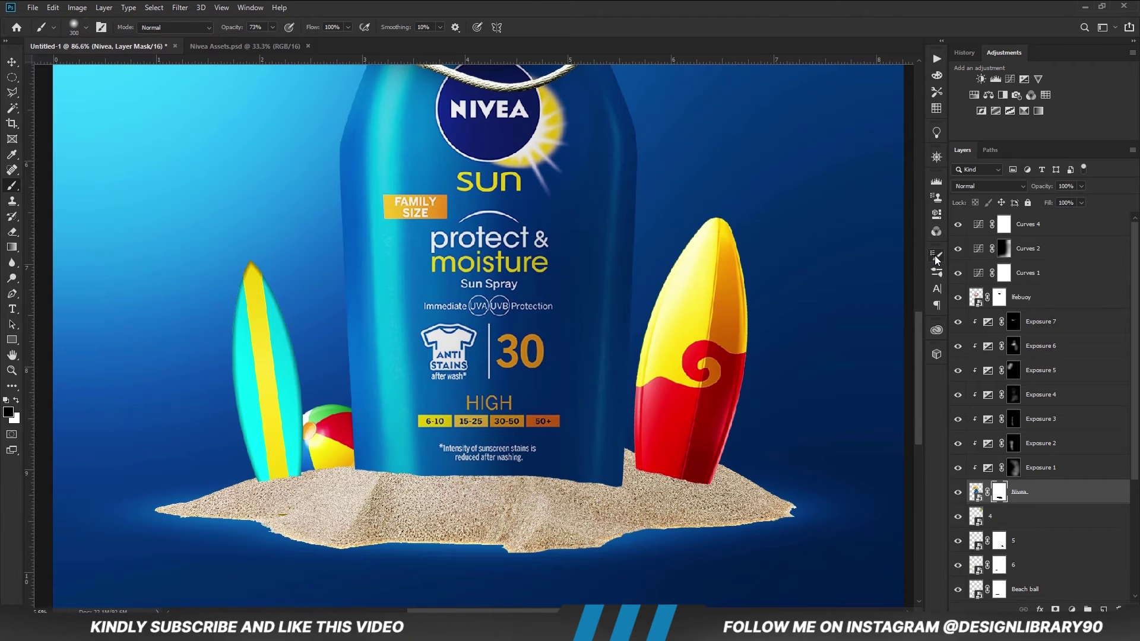
{"action": "left_click", "coordinate": [937, 257]}
{"action": "left_click", "coordinate": [783, 313]}
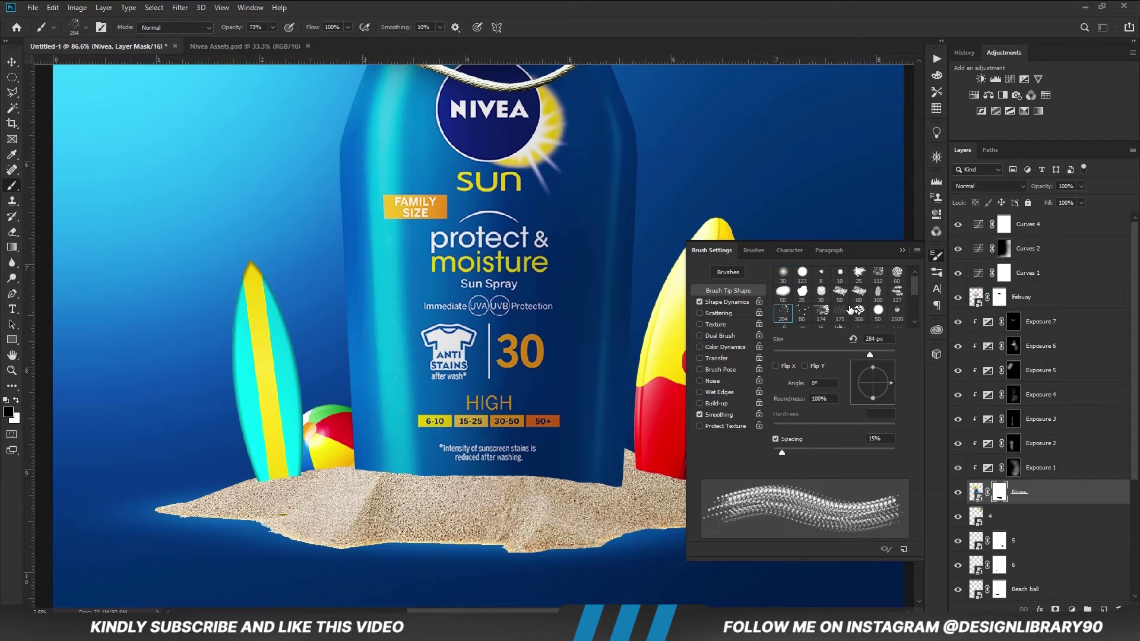
{"action": "left_click", "coordinate": [902, 251]}
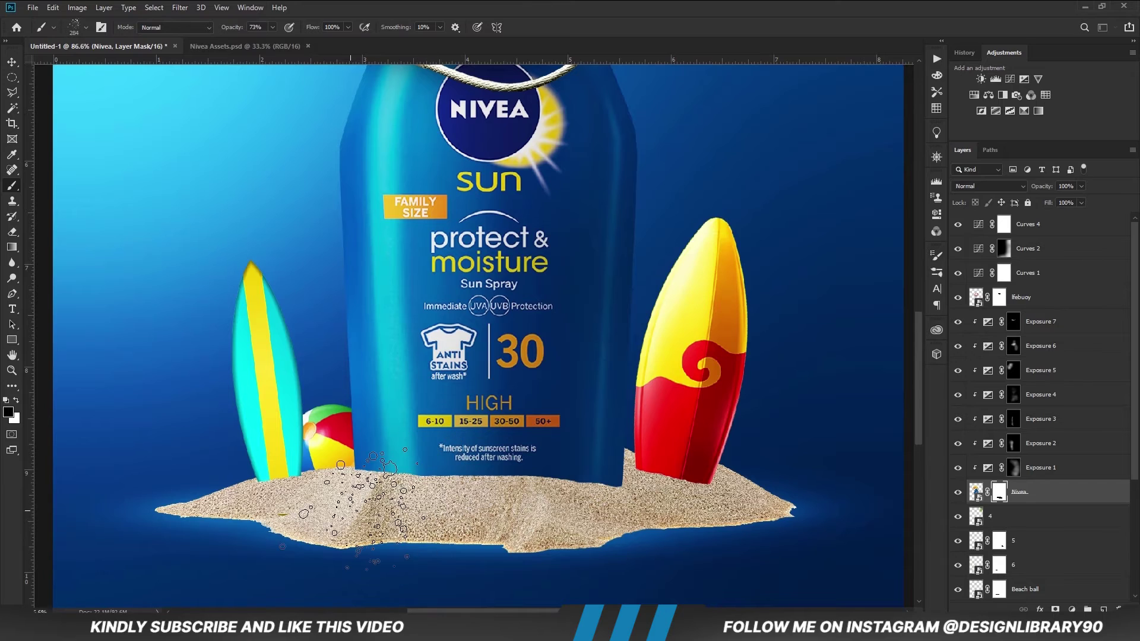
Reduce the grainy brush to 45 px, roughen the bottle's base on its mask at 100% opacity to blend into the sand, and deselect.
{"action": "key", "text": "bracketleft"}
{"action": "key", "text": "bracketleft"}
{"action": "key", "text": "bracketleft"}
{"action": "key", "text": "bracketleft"}
{"action": "key", "text": "bracketleft"}
{"action": "key", "text": "bracketleft"}
{"action": "key", "text": "bracketleft"}
{"action": "key", "text": "bracketleft"}
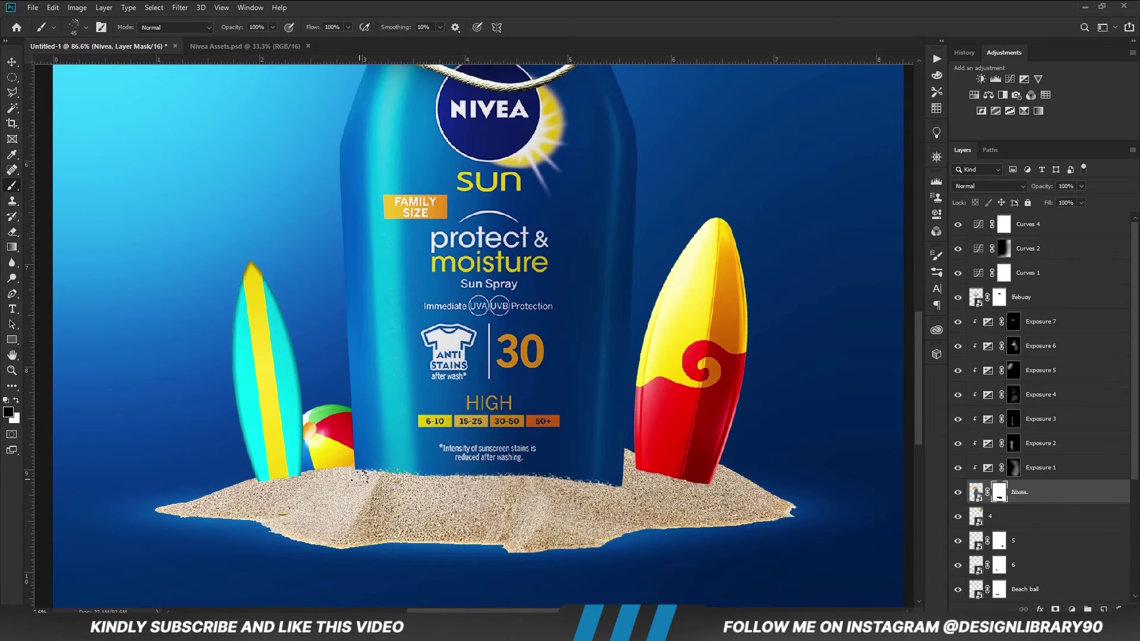
{"action": "key", "text": "ctrl+minus"}
{"action": "key", "text": "ctrl+minus"}
{"action": "key", "text": "ctrl+minus"}
{"action": "key", "text": "ctrl+minus"}
{"action": "key", "text": "v"}
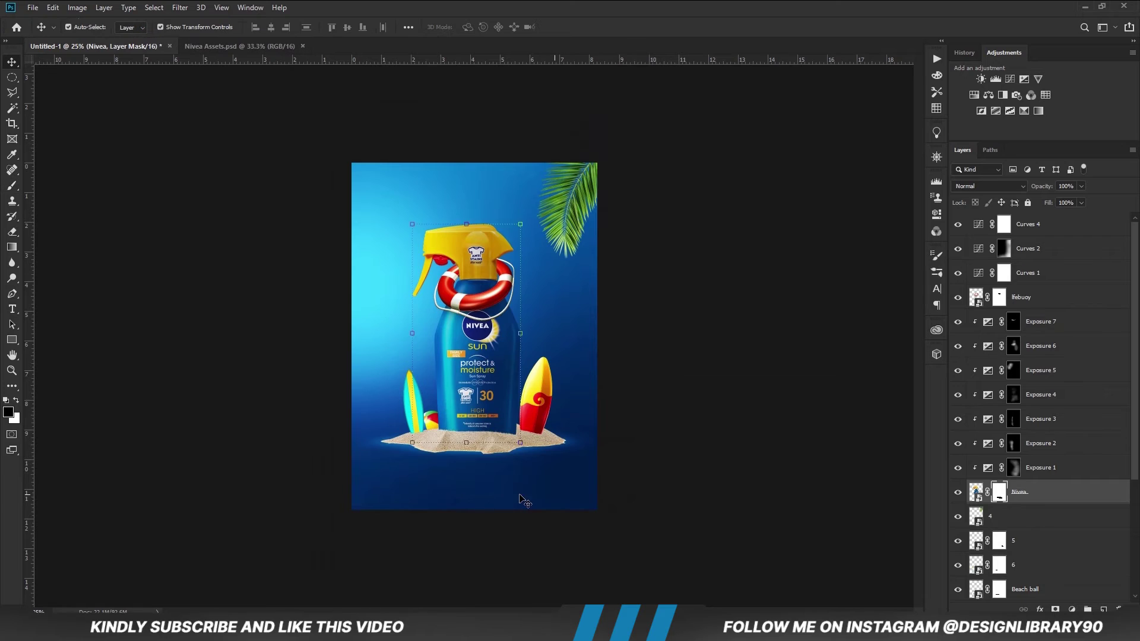
{"action": "left_click", "coordinate": [668, 483]}
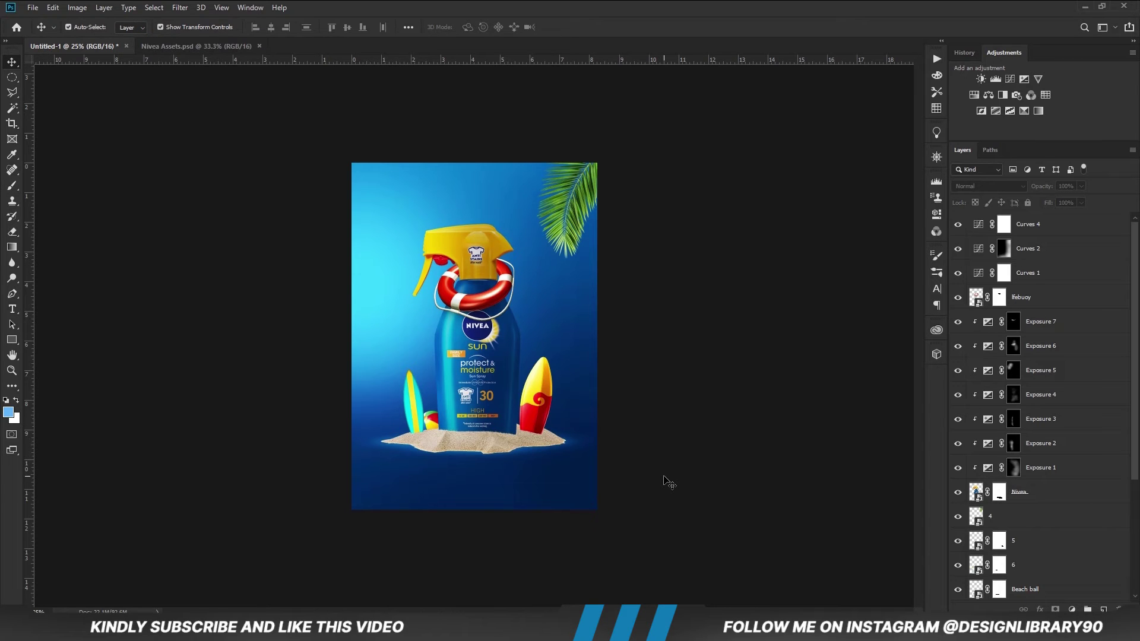
Lock the Curves 2 layer so that it cannot be picked on the canvas.
{"action": "key", "text": "ctrl+0"}
{"action": "left_click", "coordinate": [568, 445], "text": "ctrl"}
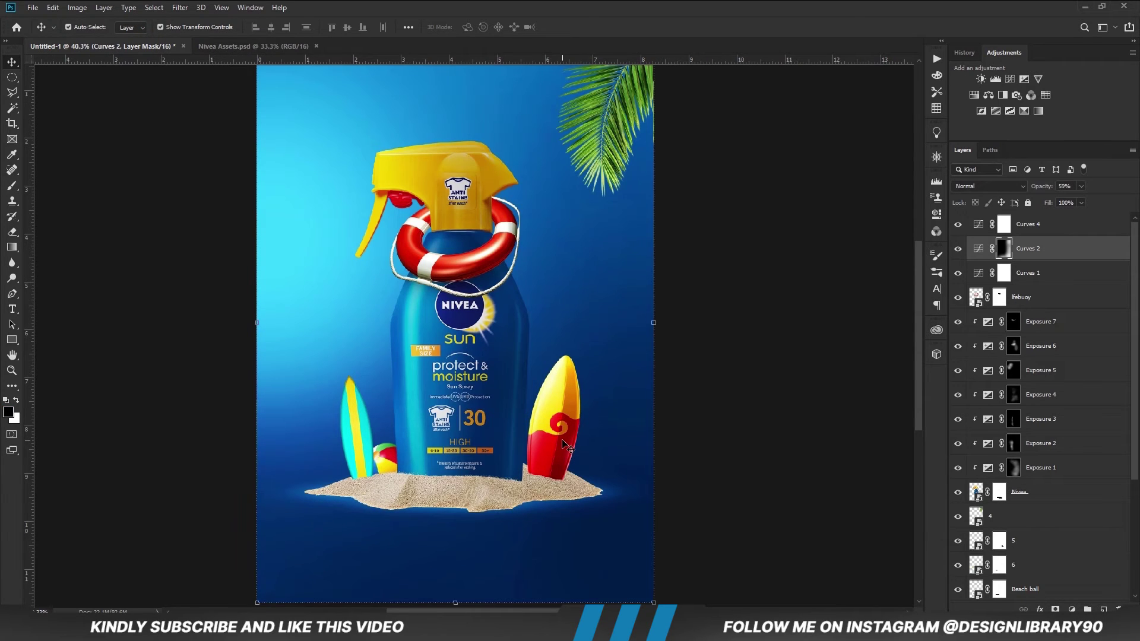
{"action": "left_click", "coordinate": [1028, 204]}
Clip a darkening Exposure adjustment to the yellow-red surfboard and invert its mask to hide the effect.
{"action": "left_click", "coordinate": [564, 432]}
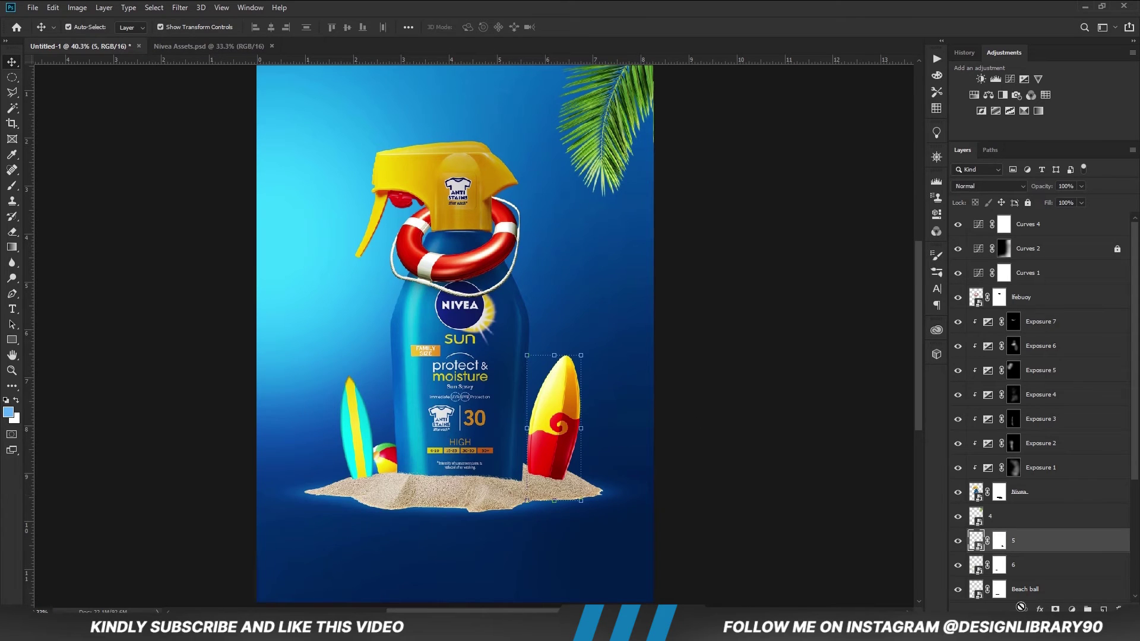
{"action": "left_click", "coordinate": [1071, 610]}
{"action": "left_click", "coordinate": [1069, 478]}
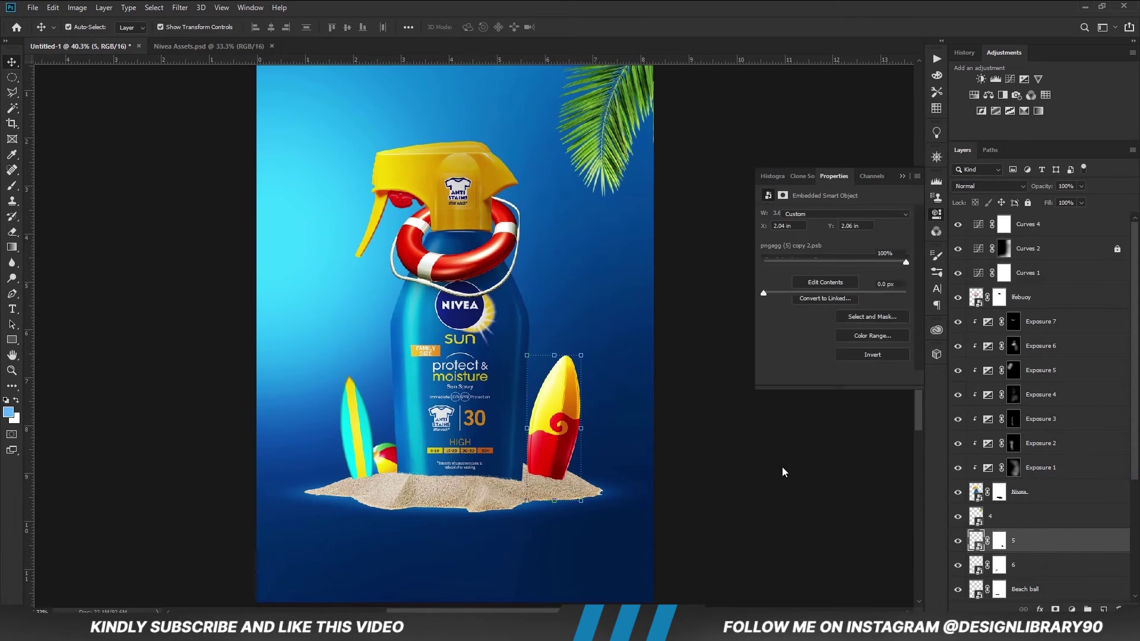
{"action": "left_click", "coordinate": [834, 378]}
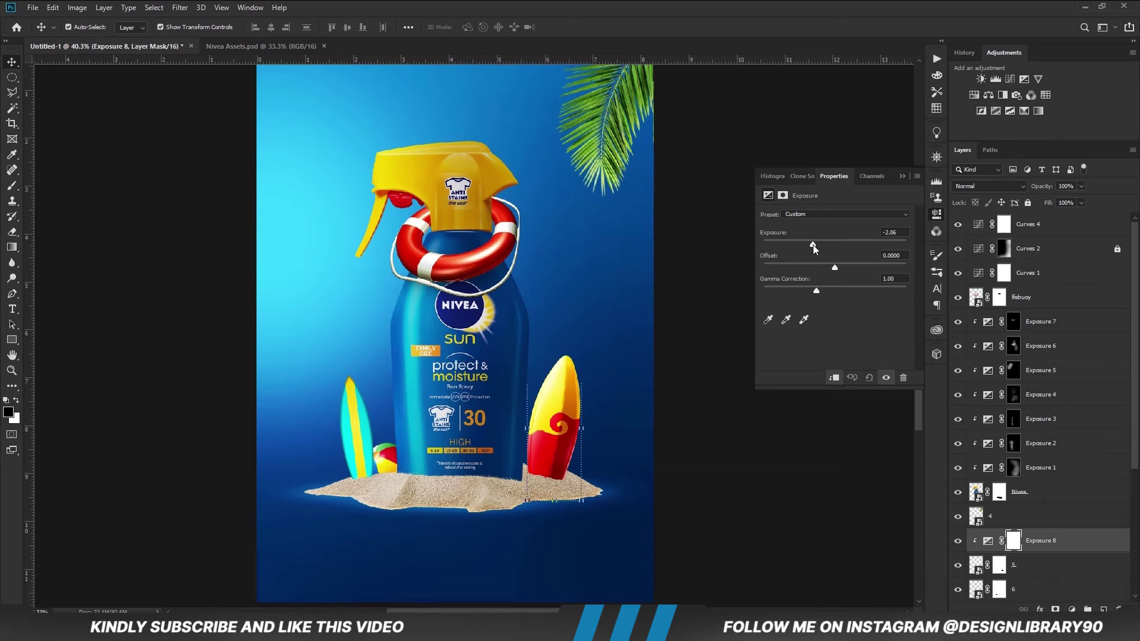
{"action": "left_click_drag", "start_coordinate": [814, 245], "coordinate": [807, 245]}
{"action": "left_click", "coordinate": [902, 176]}
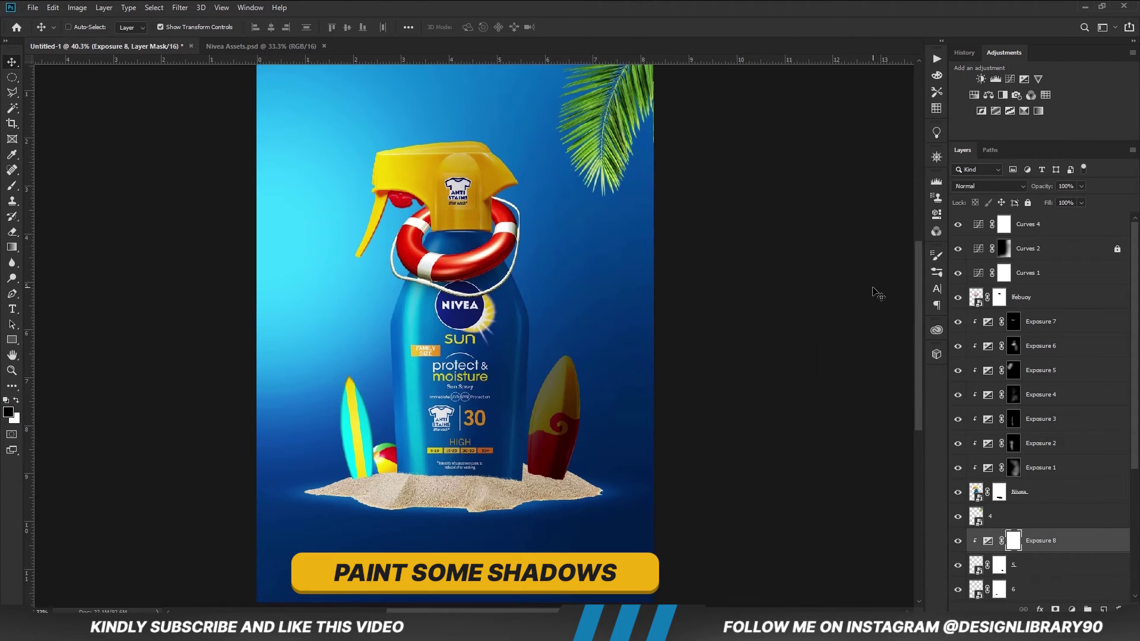
{"action": "key", "text": "ctrl+i"}
Switch to the soft round brush with 0% hardness, sized 174 px, at 15% opacity.
{"action": "key", "text": "b"}
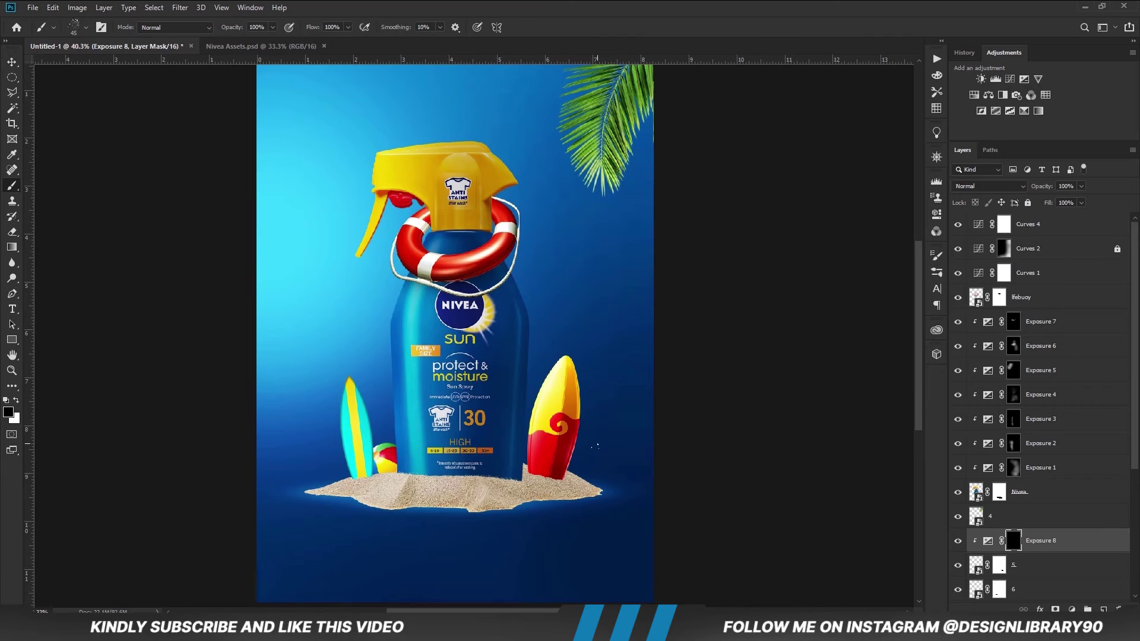
{"action": "right_click", "coordinate": [556, 380]}
{"action": "left_click", "coordinate": [591, 461]}
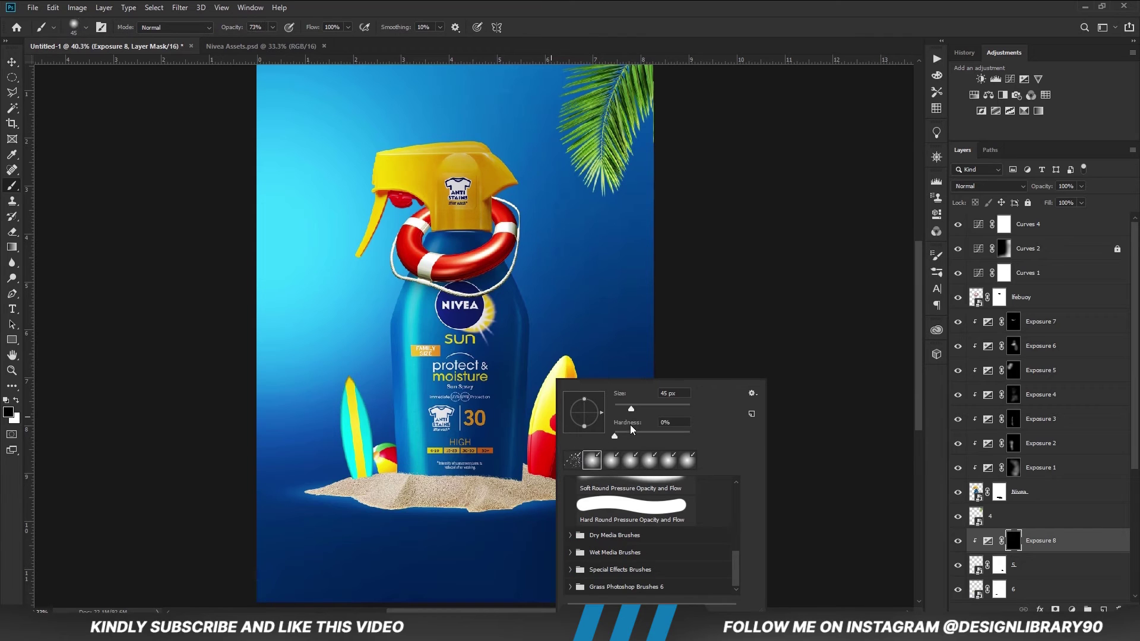
{"action": "key", "text": "Escape"}
{"action": "left_click", "coordinate": [272, 28]}
{"action": "left_click", "coordinate": [392, 4]}
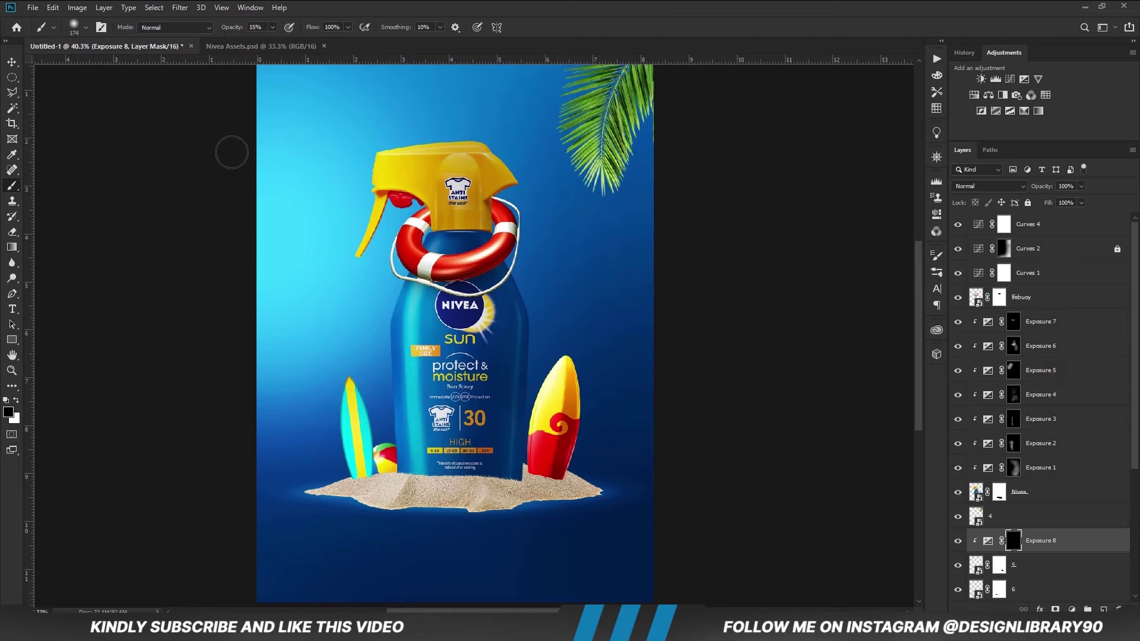
Paint a soft shadow down the outer edge and base of the yellow-red surfboard with a 300 px brush at 15% opacity.
{"action": "key", "text": "bracketright"}
{"action": "key", "text": "bracketright"}
{"action": "key", "text": "bracketright"}
{"action": "mouse_move", "coordinate": [581, 358]}
{"action": "left_mouse_down"}
{"action": "mouse_move", "coordinate": [591, 422]}
{"action": "mouse_move", "coordinate": [570, 533]}
{"action": "left_mouse_up"}
{"action": "left_click_drag", "start_coordinate": [604, 395], "coordinate": [564, 494]}
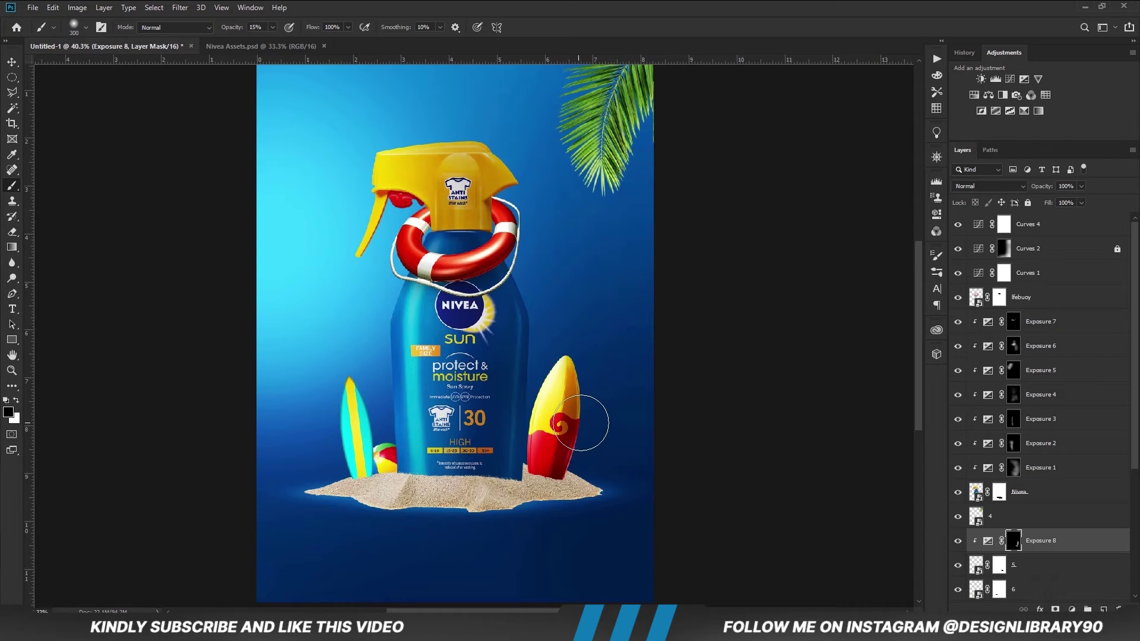
{"action": "key", "text": "bracketright"}
{"action": "key", "text": "bracketright"}
{"action": "key", "text": "x"}
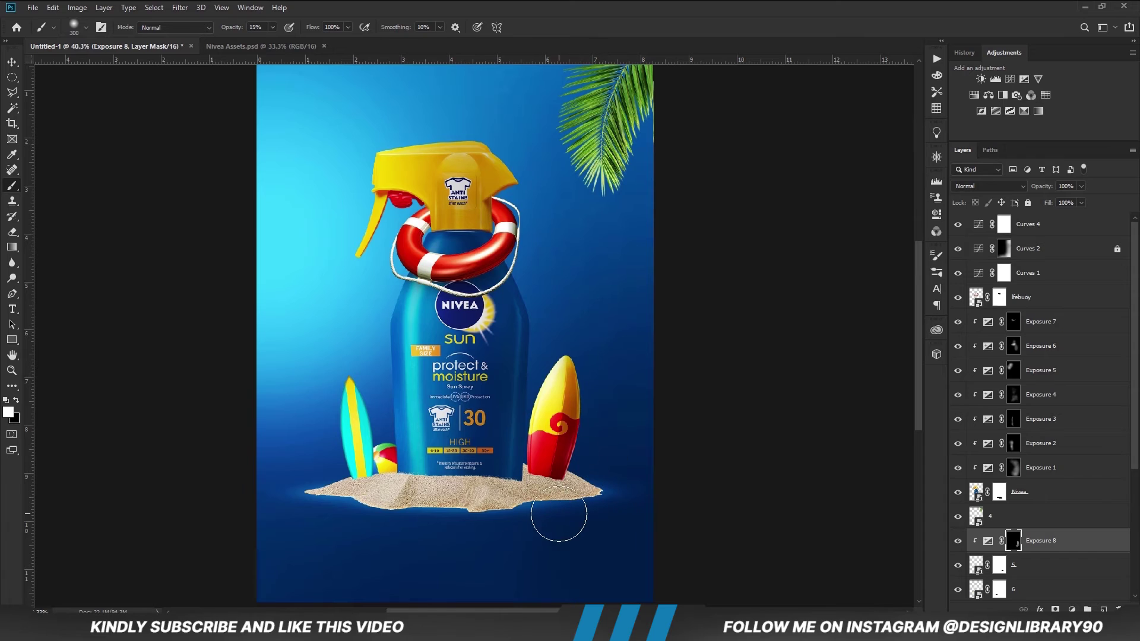
Clip an Exposure adjustment to the beach ball and invert its mask.
{"action": "key", "text": "v"}
{"action": "left_click", "coordinate": [387, 456]}
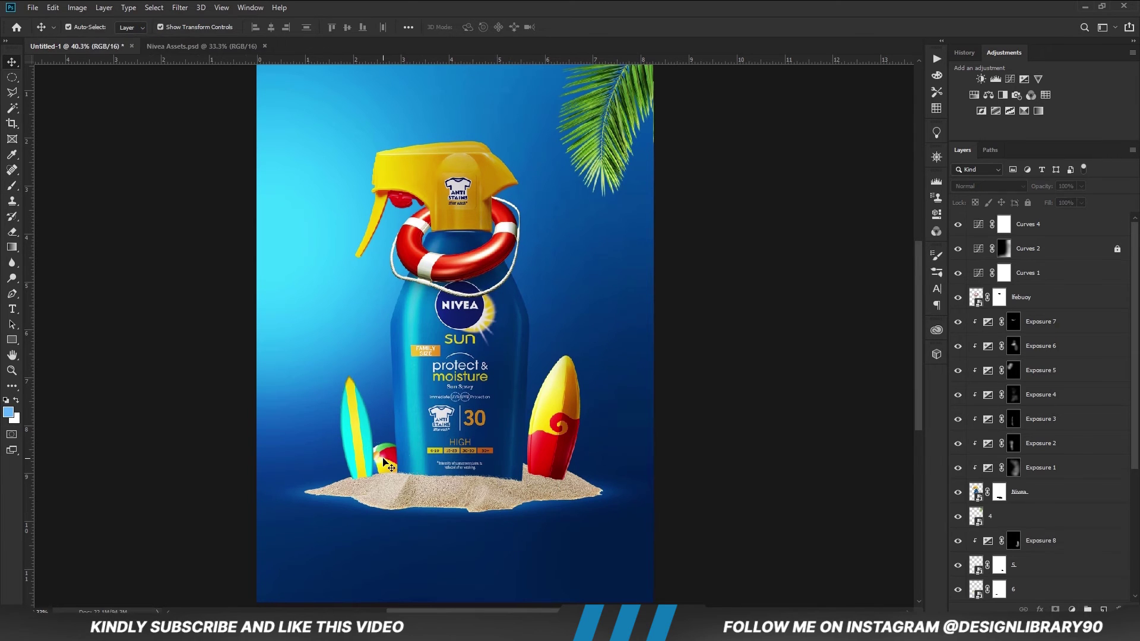
{"action": "left_click", "coordinate": [1071, 609]}
{"action": "left_click", "coordinate": [1064, 472]}
{"action": "left_click", "coordinate": [834, 378]}
{"action": "key", "text": "ctrl+i"}
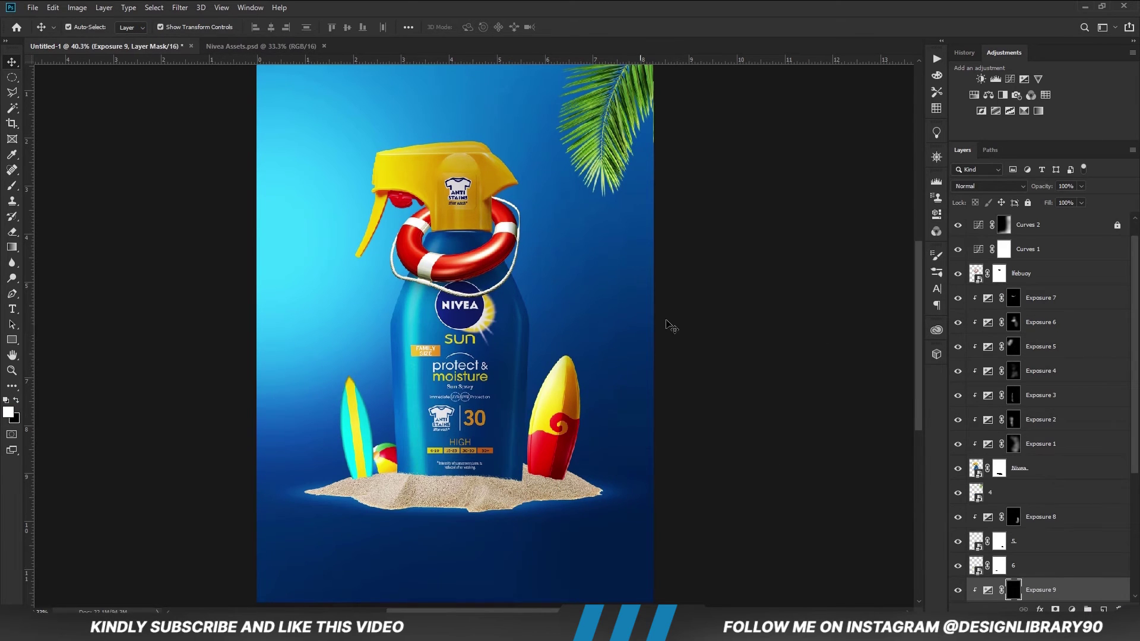
Paint shading on the lower part of the beach ball with a 250 px brush at 25% opacity, and reduce the brush size.
{"action": "key", "text": "b"}
{"action": "left_click_drag", "start_coordinate": [411, 473], "coordinate": [374, 490]}
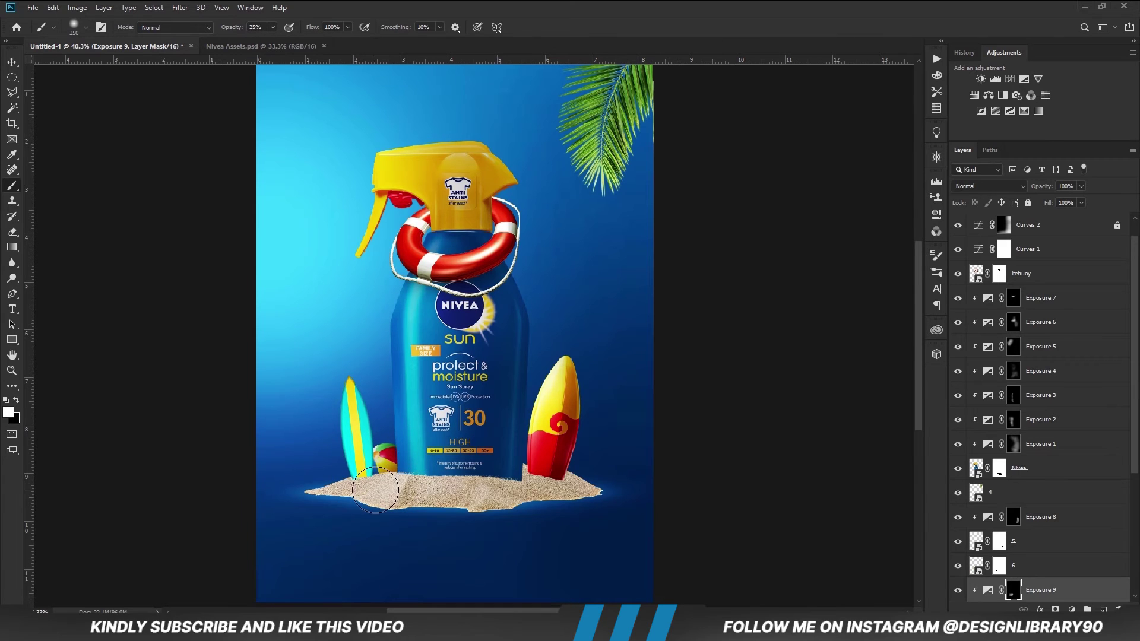
{"action": "key", "text": "x"}
{"action": "key", "text": "bracketleft"}
{"action": "key", "text": "bracketleft"}
{"action": "key", "text": "bracketleft"}
{"action": "key", "text": "bracketleft"}
Clip an Exposure adjustment to the turquoise surfboard and invert its mask.
{"action": "key", "text": "v"}
{"action": "left_click", "coordinate": [355, 461]}
{"action": "left_click", "coordinate": [1072, 607]}
{"action": "left_click", "coordinate": [1088, 473]}
{"action": "key", "text": "ctrl+alt+g"}
{"action": "key", "text": "ctrl+i"}
Paint a shadow along the turquoise surfboard's side facing the ball with a soft brush at 11% opacity.
{"action": "key", "text": "b"}
{"action": "key", "text": "1"}
{"action": "key", "text": "1"}
{"action": "key", "text": "x"}
{"action": "key", "text": "x"}
{"action": "key", "text": "bracketright"}
{"action": "key", "text": "bracketright"}
{"action": "key", "text": "x"}
{"action": "mouse_move", "coordinate": [380, 503]}
{"action": "left_mouse_down"}
{"action": "mouse_move", "coordinate": [371, 383]}
{"action": "mouse_move", "coordinate": [376, 451]}
{"action": "left_mouse_up"}
Clip a second, brightening Exposure adjustment to the turquoise surfboard and invert its mask.
{"action": "double_click", "coordinate": [987, 565]}
{"action": "left_click", "coordinate": [1023, 79]}
{"action": "key", "text": "ctrl+alt+g"}
{"action": "left_click_drag", "start_coordinate": [835, 244], "coordinate": [849, 244]}
{"action": "left_click", "coordinate": [902, 176]}
{"action": "key", "text": "ctrl+i"}
Paint a highlight along the turquoise surfboard's outer edge in white with a 250 px brush at 11% opacity.
{"action": "key", "text": "x"}
{"action": "left_click_drag", "start_coordinate": [352, 375], "coordinate": [335, 475]}
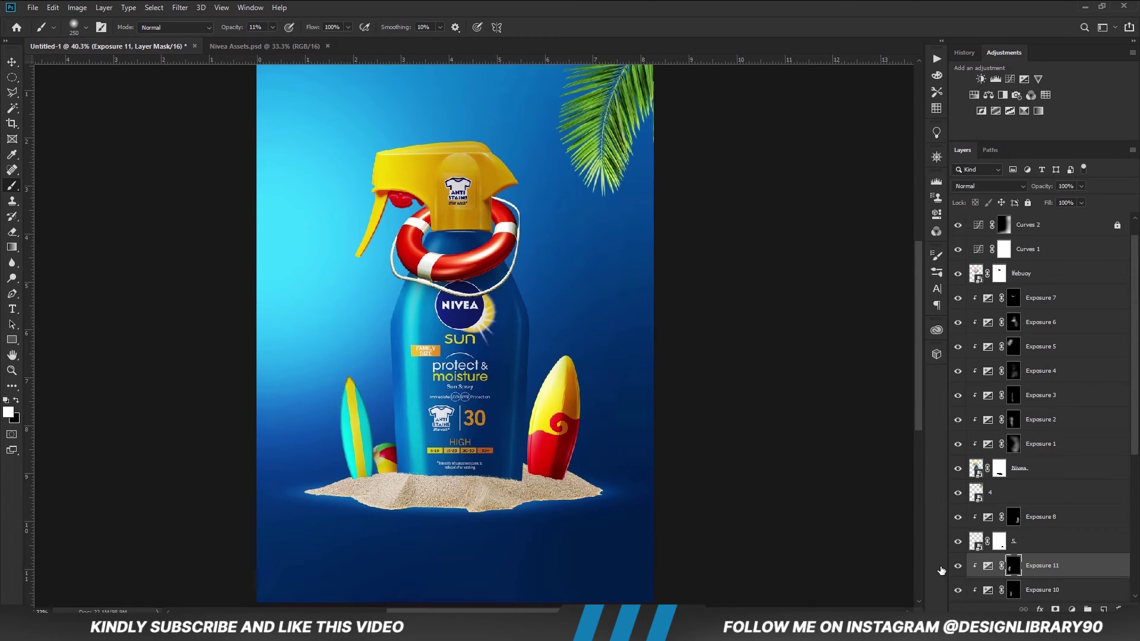
{"action": "key", "text": "v"}
Clip an Exposure adjustment to the lifebuoy and invert its mask.
{"action": "key", "text": "ctrl+minus"}
{"action": "key", "text": "ctrl+minus"}
{"action": "left_click", "coordinate": [488, 307]}
{"action": "left_click", "coordinate": [1072, 610]}
{"action": "left_click", "coordinate": [1062, 465]}
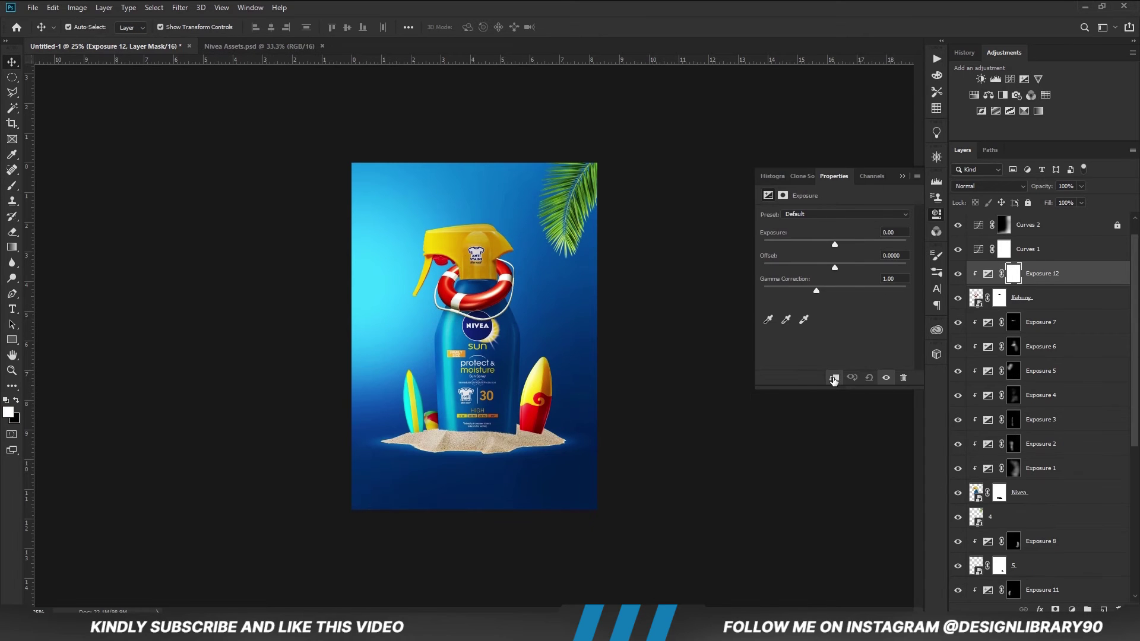
{"action": "key", "text": "ctrl+alt+g"}
{"action": "key", "text": "ctrl+i"}
Paint shading on the lifebuoy under the spray head and along its lower curve, and compare it with the adjustment hidden.
{"action": "key", "text": "b"}
{"action": "left_click_drag", "start_coordinate": [458, 276], "coordinate": [486, 270]}
{"action": "mouse_move", "coordinate": [514, 307]}
{"action": "left_mouse_down"}
{"action": "mouse_move", "coordinate": [431, 291]}
{"action": "mouse_move", "coordinate": [472, 302]}
{"action": "left_mouse_up"}
{"action": "left_click", "coordinate": [957, 274]}
{"action": "left_click", "coordinate": [957, 274]}
Clip a second, brightening Exposure adjustment to the lifebuoy and invert its mask.
{"action": "left_click", "coordinate": [1071, 610]}
{"action": "left_click", "coordinate": [1062, 465]}
{"action": "key", "text": "ctrl+alt+g"}
{"action": "left_click_drag", "start_coordinate": [837, 244], "coordinate": [848, 244]}
{"action": "left_click", "coordinate": [916, 172]}
{"action": "key", "text": "ctrl+i"}
Paint a highlight on the lifebuoy's upper left with a 300 px brush at 16% opacity, and compare it with the adjustment hidden.
{"action": "key", "text": "bracketright"}
{"action": "left_click", "coordinate": [439, 274]}
{"action": "key", "text": "x"}
{"action": "left_click", "coordinate": [957, 276]}
{"action": "left_click", "coordinate": [957, 276]}
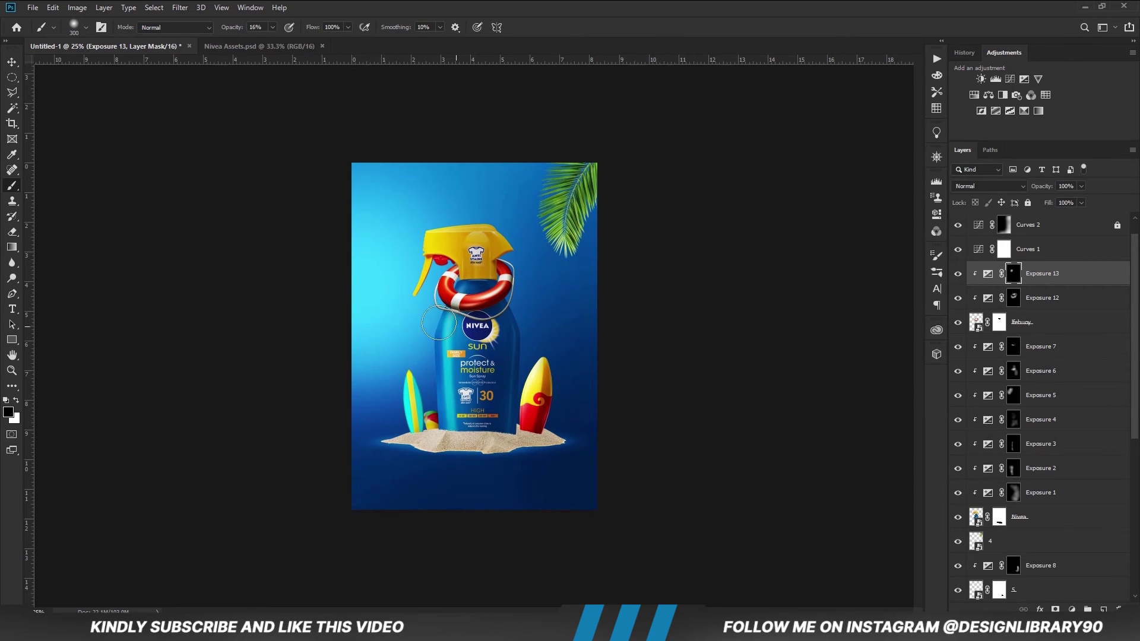
Clip a third Exposure adjustment to the lifebuoy, paint it in through an inverted mask with a 16% brush, and set its layer opacity to 77%.
{"action": "key", "text": "v"}
{"action": "left_click", "coordinate": [1072, 609]}
{"action": "left_click", "coordinate": [1063, 466]}
{"action": "left_click", "coordinate": [834, 378]}
{"action": "left_click", "coordinate": [902, 176]}
{"action": "key", "text": "ctrl+i"}
{"action": "key", "text": "b"}
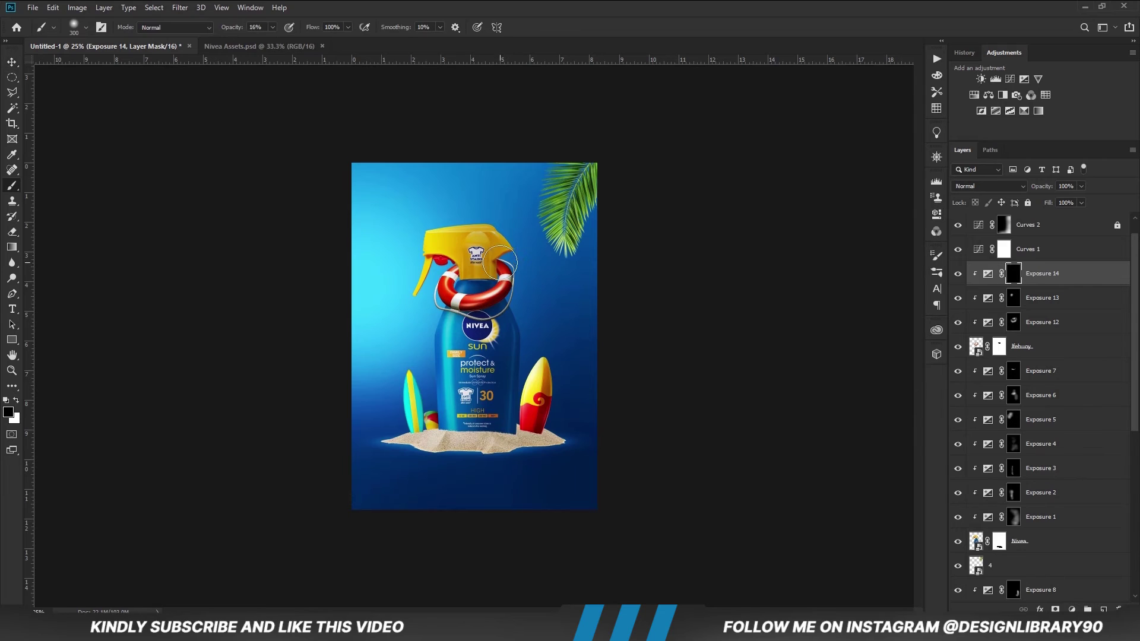
{"action": "key", "text": "x"}
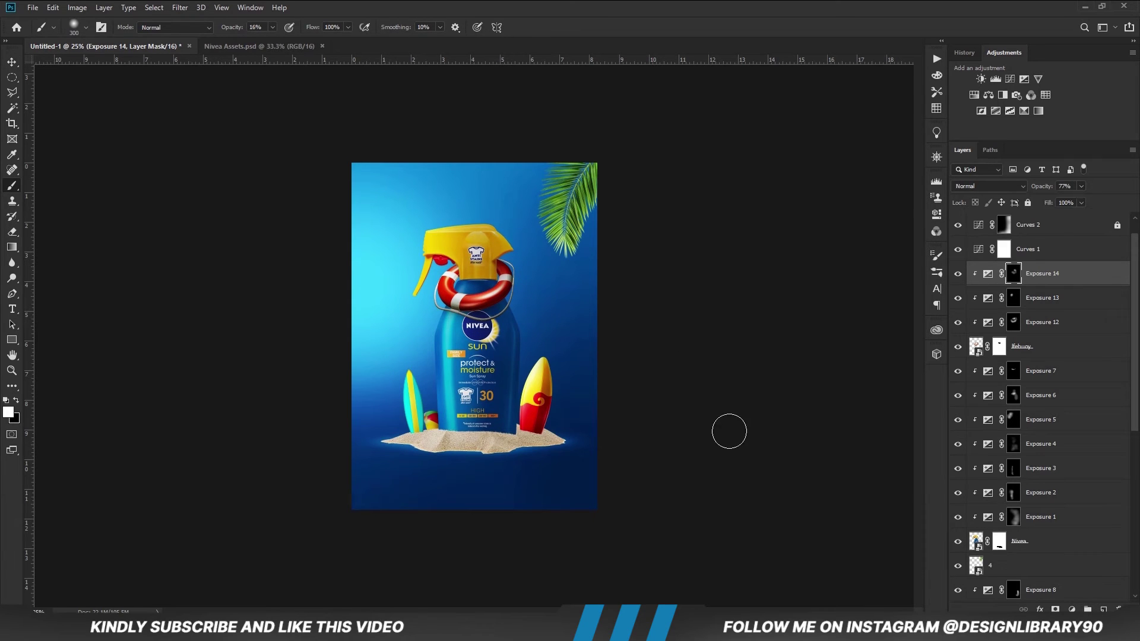
Apply a Multiply Drop Shadow at 68% opacity to the lifebuoy layer.
{"action": "left_click", "coordinate": [1045, 346]}
{"action": "double_click", "coordinate": [1074, 346]}
{"action": "left_click", "coordinate": [611, 372]}
{"action": "key", "text": "Tab"}
{"action": "key", "text": "Return"}
Separate the lifebuoy's drop shadow onto its own layer and convert that layer to a smart object.
{"action": "right_click", "coordinate": [1045, 355]}
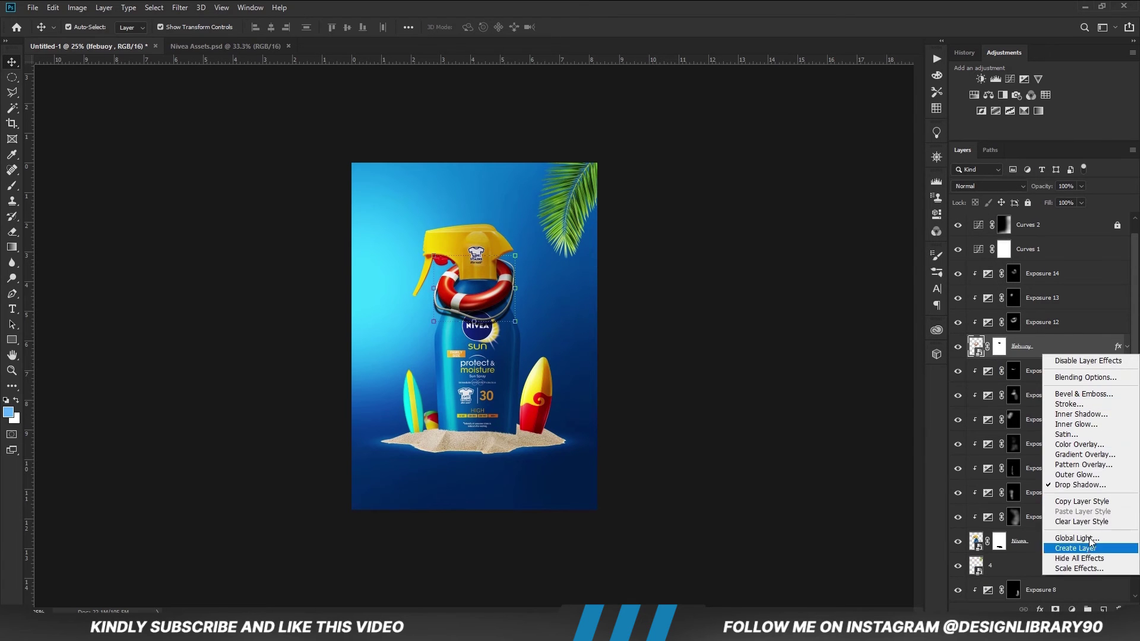
{"action": "left_click", "coordinate": [1065, 551]}
{"action": "left_click", "coordinate": [972, 374]}
{"action": "right_click", "coordinate": [995, 372]}
{"action": "left_click", "coordinate": [881, 282]}
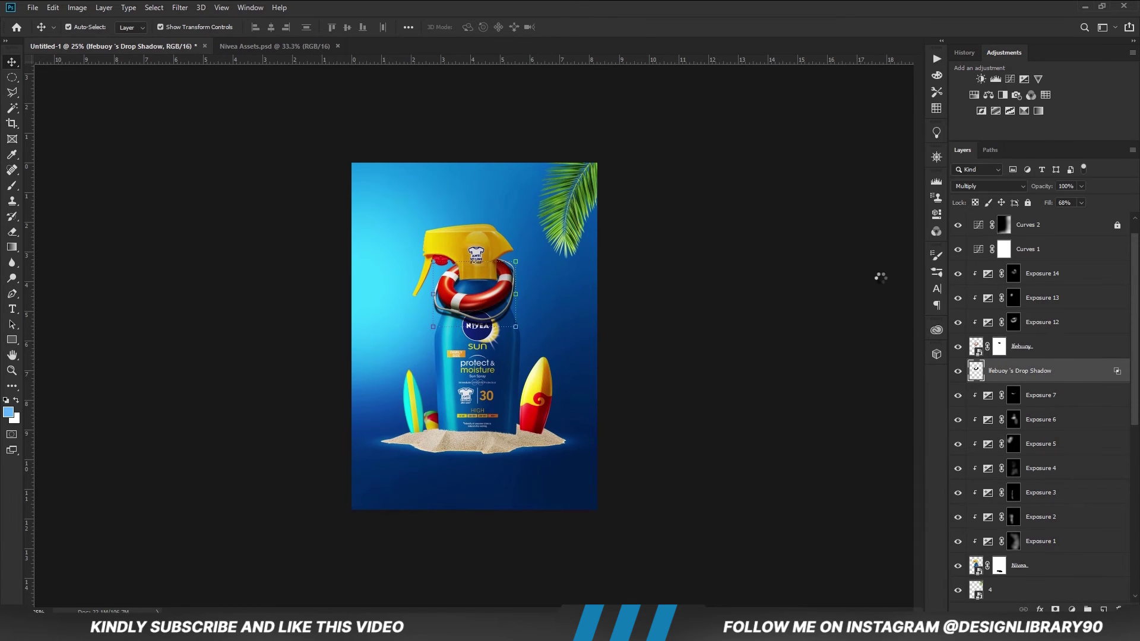
Add a mask to the lifebuoy's shadow layer and erase the unwanted shadow with a 150–200 px black brush at 98% opacity.
{"action": "left_click", "coordinate": [1055, 608]}
{"action": "key", "text": "b"}
{"action": "key", "text": "bracketleft"}
{"action": "key", "text": "bracketleft"}
{"action": "key", "text": "bracketleft"}
{"action": "key", "text": "bracketleft"}
{"action": "key", "text": "bracketleft"}
{"action": "type", "text": "98x"}
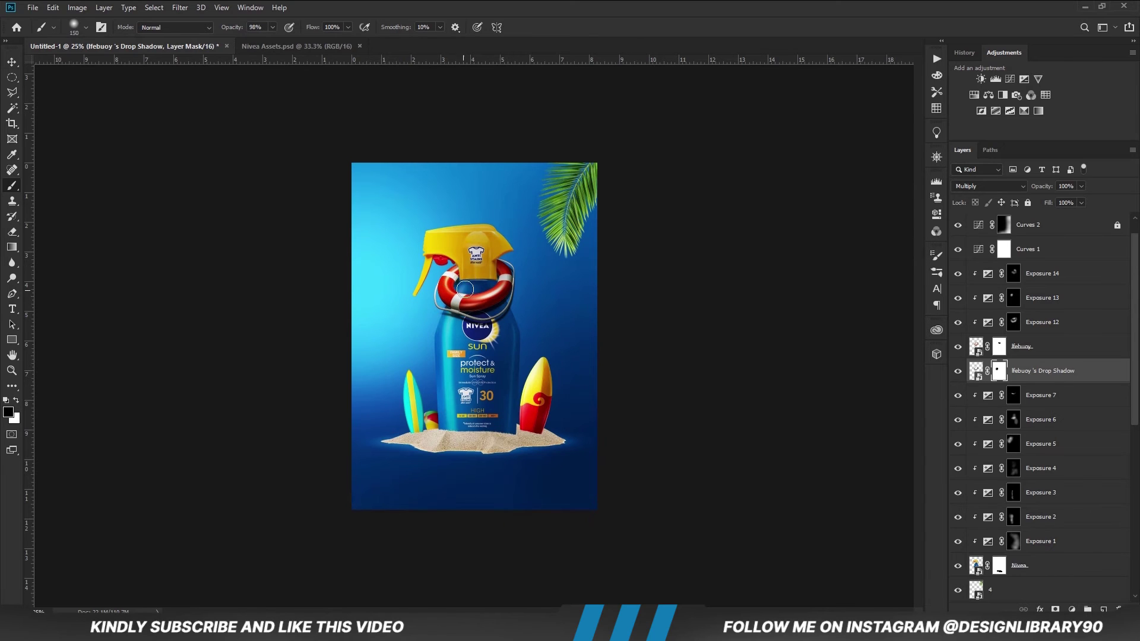
{"action": "key", "text": "bracketright"}
{"action": "key", "text": "bracketleft"}
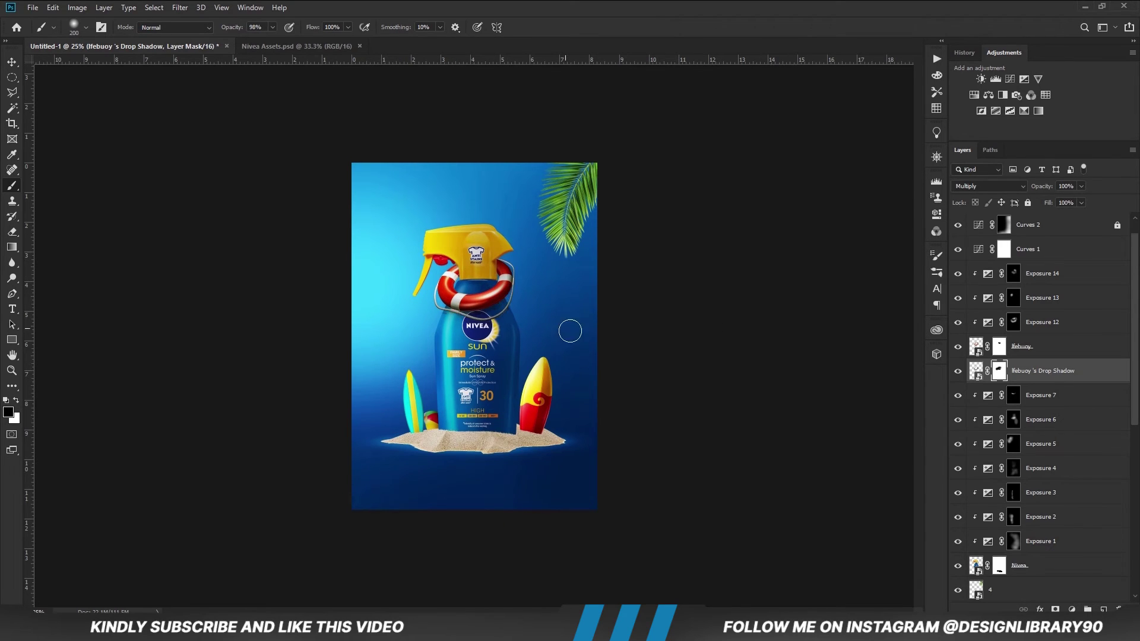
Soften the remaining lifebuoy shadow on its mask with a larger black brush at 12% opacity, and deselect the layer.
{"action": "type", "text": "12"}
{"action": "key", "text": "bracketright"}
{"action": "key", "text": "bracketright"}
{"action": "key", "text": "v"}
{"action": "left_click", "coordinate": [690, 371]}
Refine the lifebuoy shadow's mask near the Nivea logo with an 80 px black brush at 34% opacity, and deselect.
{"action": "left_click", "coordinate": [1039, 372]}
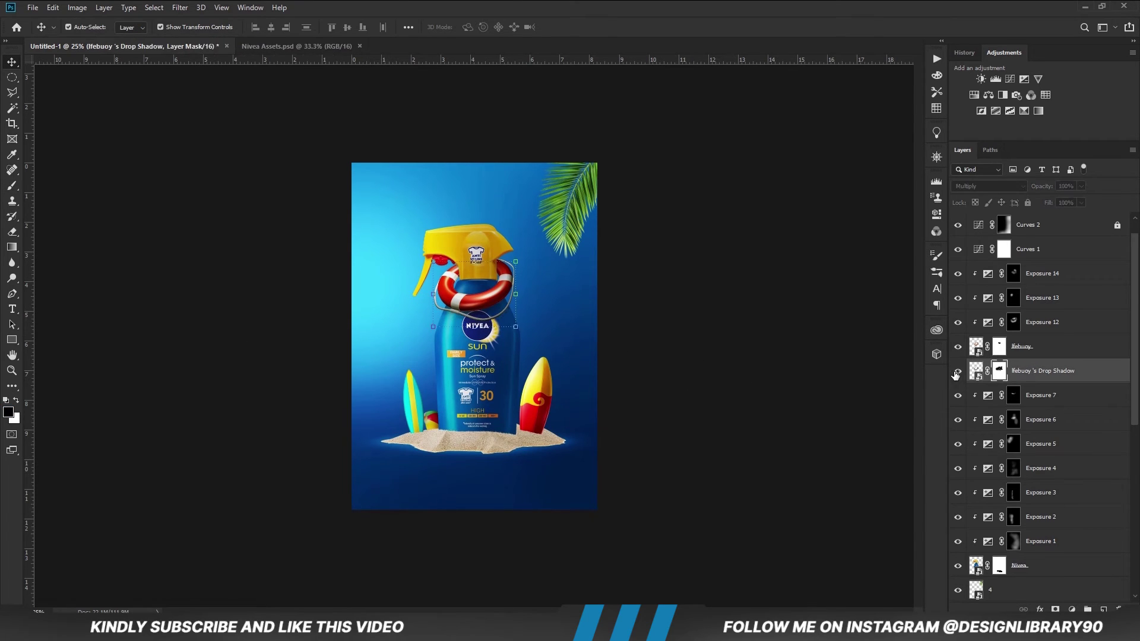
{"action": "key", "text": "b"}
{"action": "key", "text": "d"}
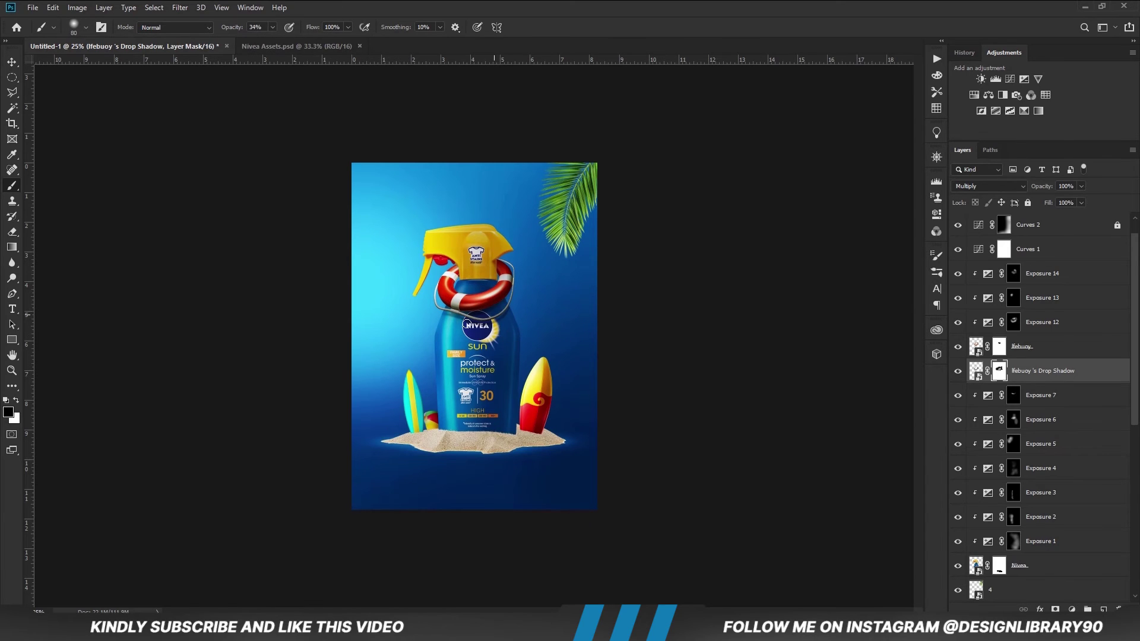
{"action": "key", "text": "v"}
{"action": "left_click", "coordinate": [677, 336]}
Apply a black Multiply Drop Shadow at 68% opacity to the palm leaf layer.
{"action": "left_click", "coordinate": [575, 231]}
{"action": "scroll", "coordinate": [1063, 538], "scroll_direction": "down", "scroll_amount": 3}
{"action": "right_click", "coordinate": [1034, 491]}
{"action": "left_click", "coordinate": [1064, 494]}
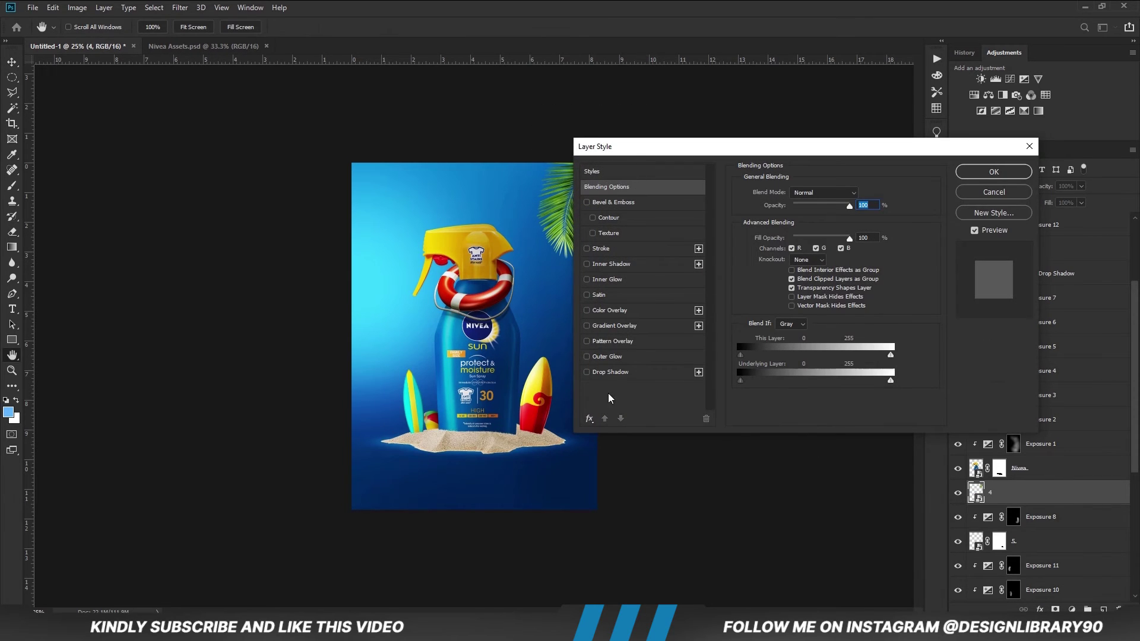
{"action": "left_click", "coordinate": [618, 373]}
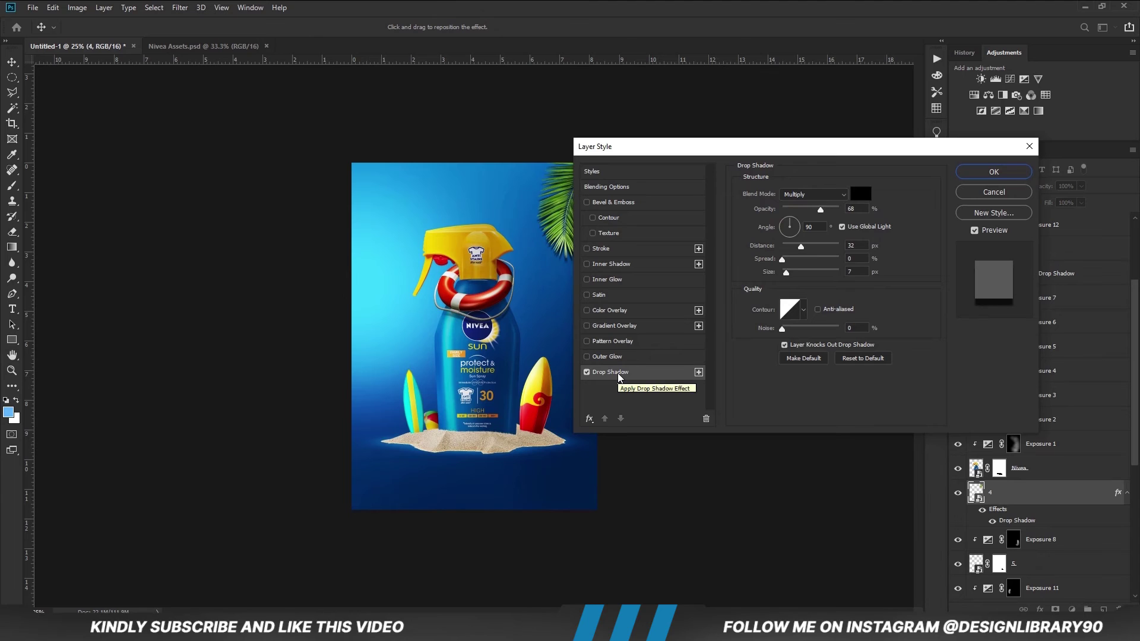
{"action": "left_click", "coordinate": [865, 210]}
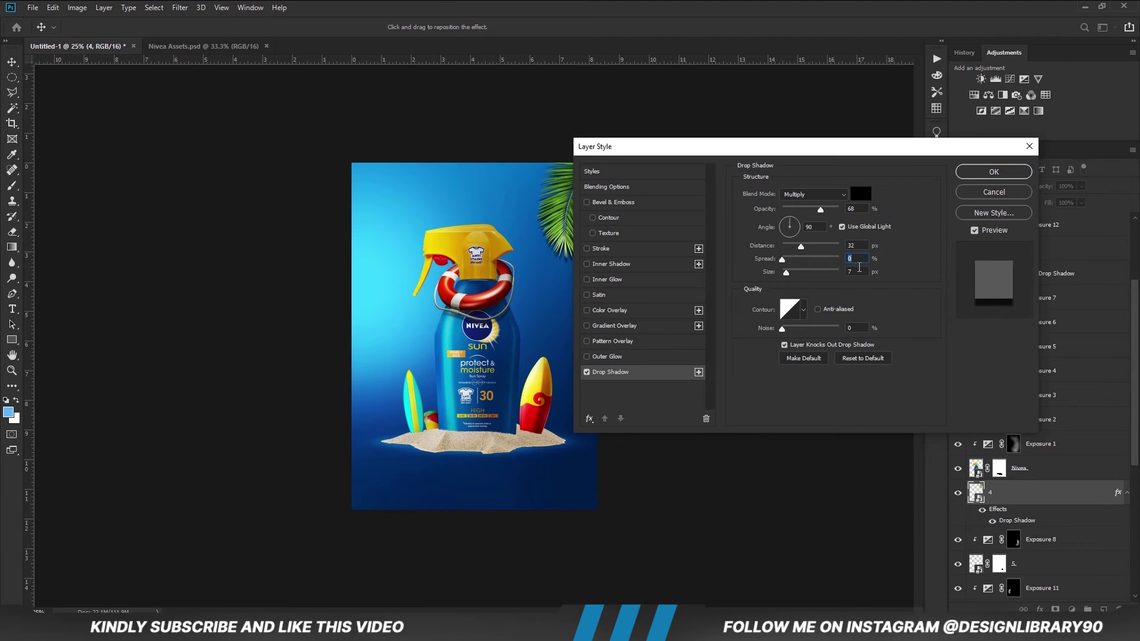
{"action": "left_click", "coordinate": [978, 177]}
Separate the palm leaf's drop shadow onto its own layer.
{"action": "left_click", "coordinate": [1126, 492]}
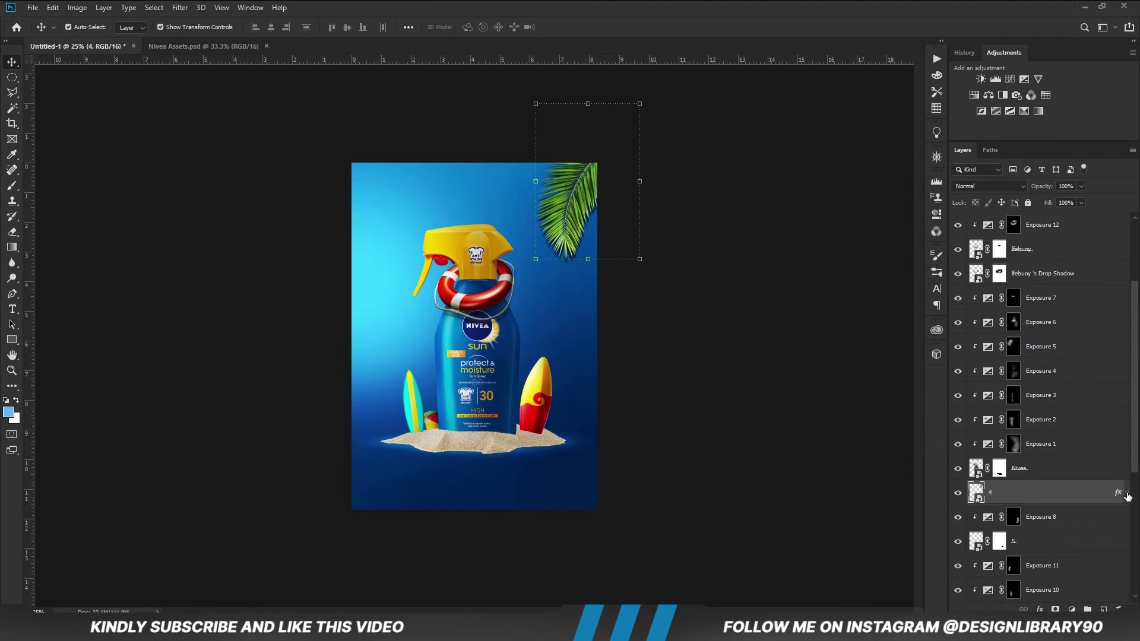
{"action": "right_click", "coordinate": [1117, 490]}
{"action": "left_click", "coordinate": [1076, 465]}
{"action": "key", "text": "Return"}
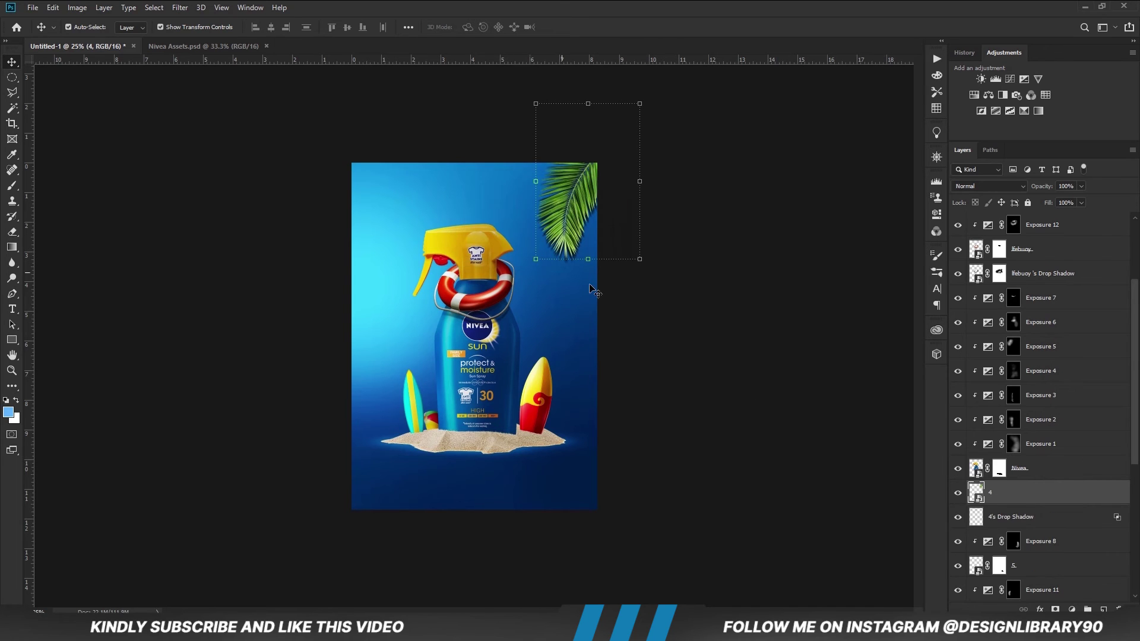
Compare the palm leaf with its shadow layer hidden, and convert the shadow layer to a smart object.
{"action": "left_click", "coordinate": [1028, 523]}
{"action": "right_click", "coordinate": [1025, 524]}
{"action": "left_click", "coordinate": [967, 522]}
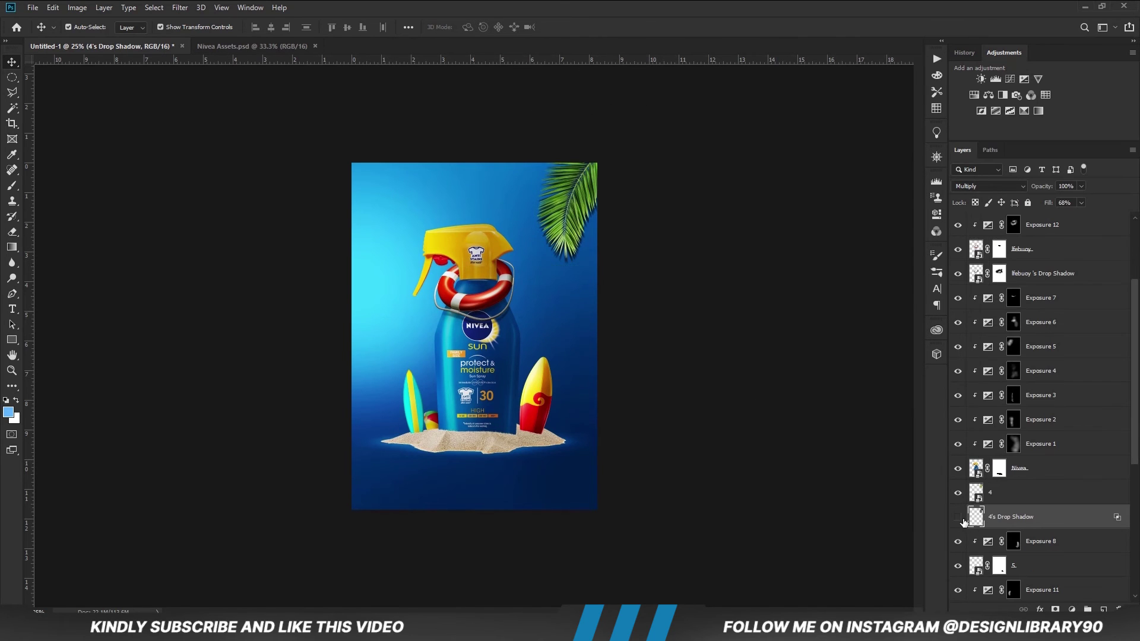
{"action": "right_click", "coordinate": [1003, 521]}
{"action": "left_click", "coordinate": [1013, 184]}
Distort the palm leaf's shadow by shifting its lower-left corner inward and slightly down.
{"action": "key", "text": "ctrl+t"}
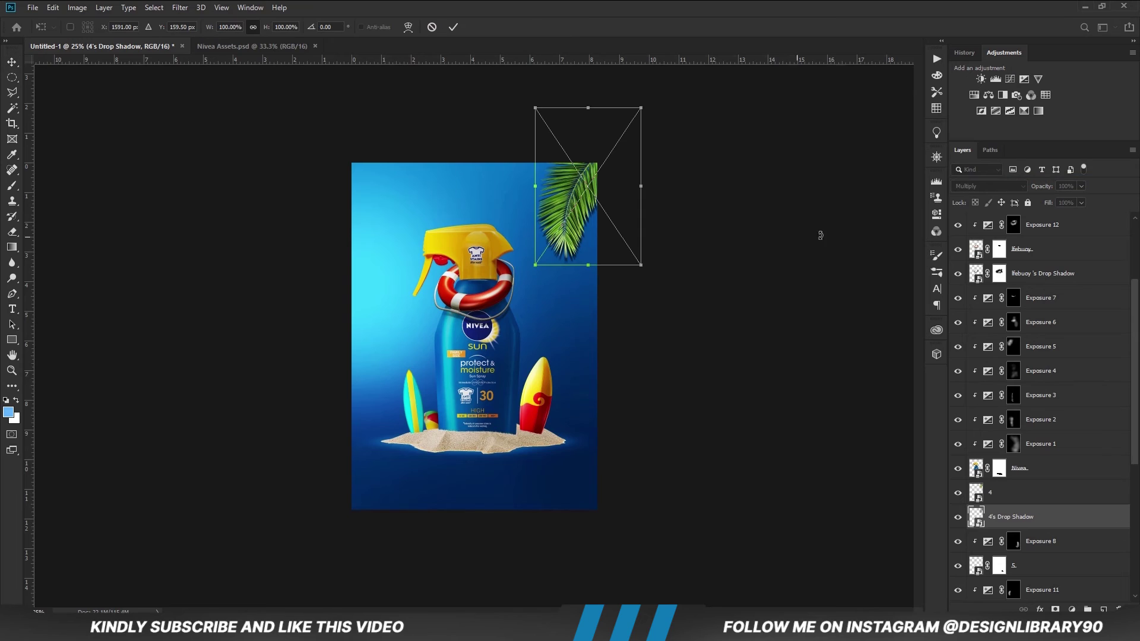
{"action": "right_click", "coordinate": [564, 242]}
{"action": "left_click", "coordinate": [582, 304]}
{"action": "left_click_drag", "start_coordinate": [537, 266], "coordinate": [547, 271]}
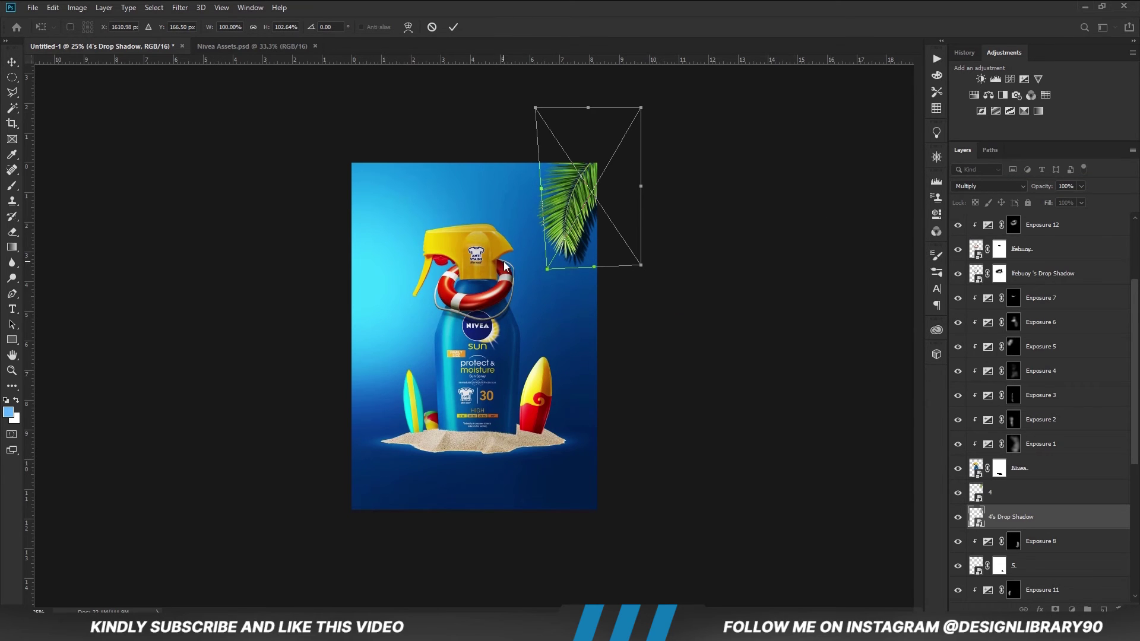
{"action": "key", "text": "Return"}
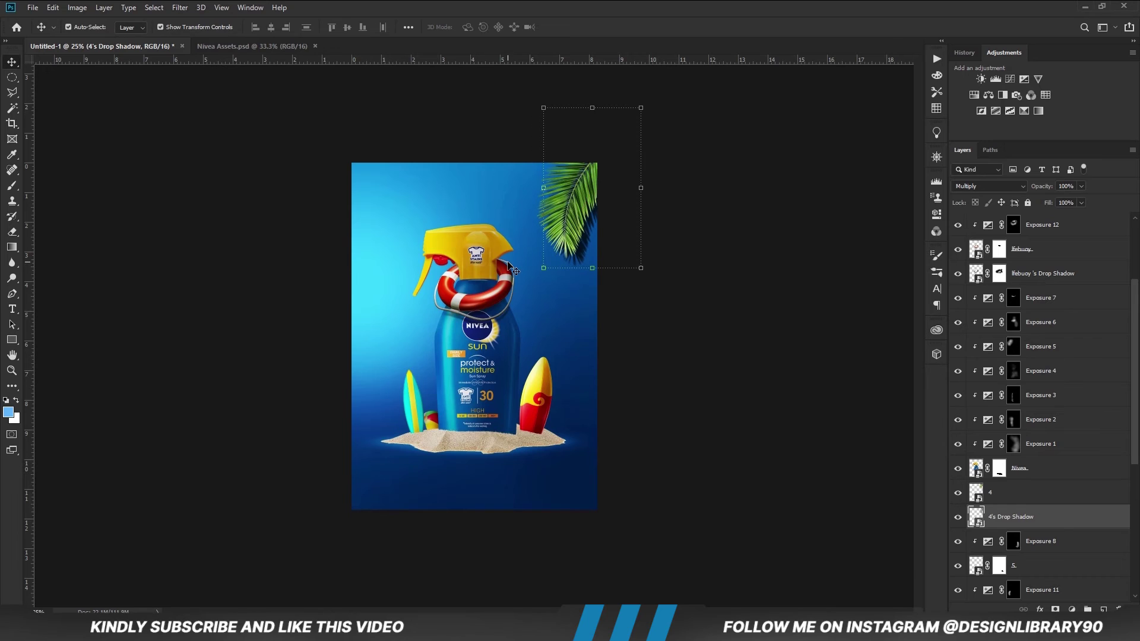
Apply a Gaussian Blur to the palm leaf's shadow, lower the layer opacity to about 41%, and deselect it.
{"action": "left_click", "coordinate": [179, 7]}
{"action": "mouse_move", "coordinate": [249, 143]}
{"action": "left_click", "coordinate": [357, 186]}
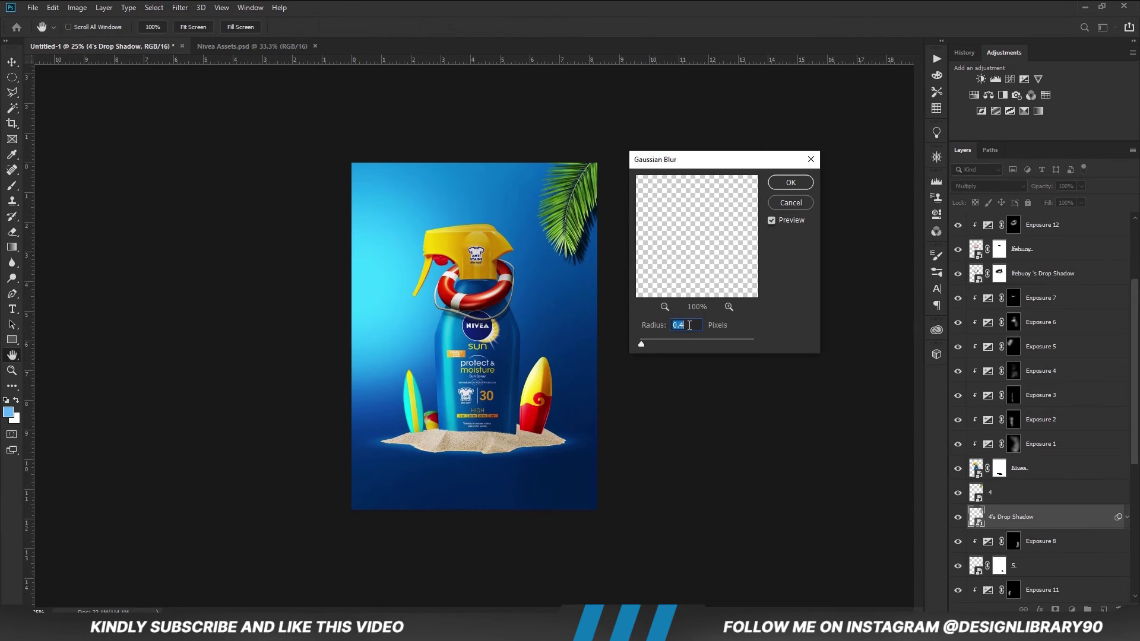
{"action": "left_click", "coordinate": [791, 182]}
{"action": "left_click_drag", "start_coordinate": [1047, 204], "coordinate": [1061, 205]}
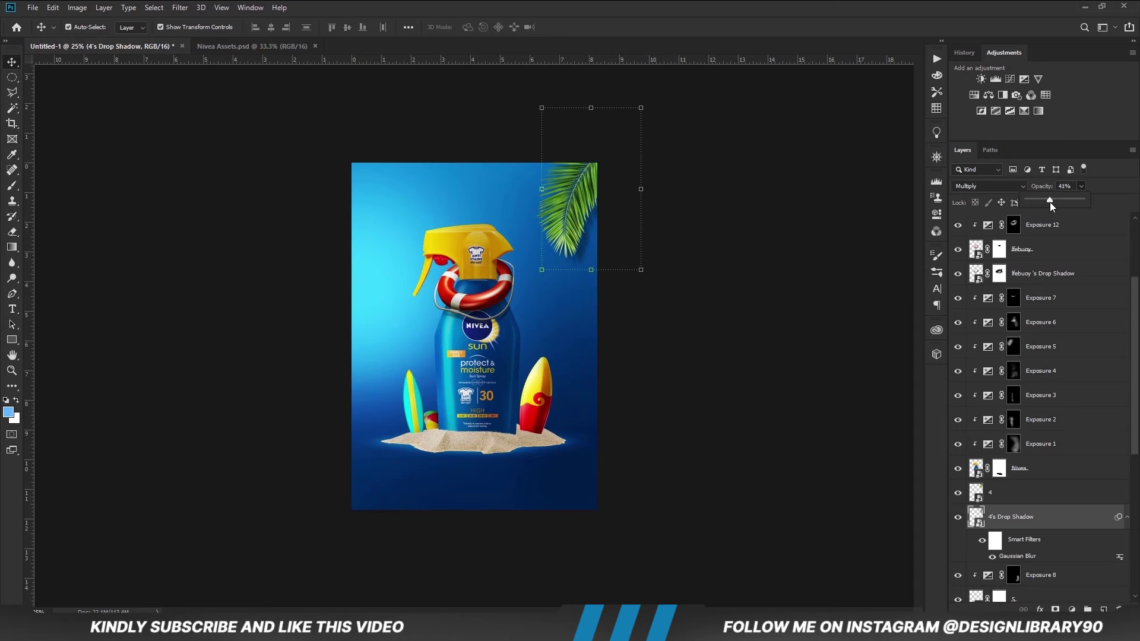
{"action": "left_click", "coordinate": [763, 380]}
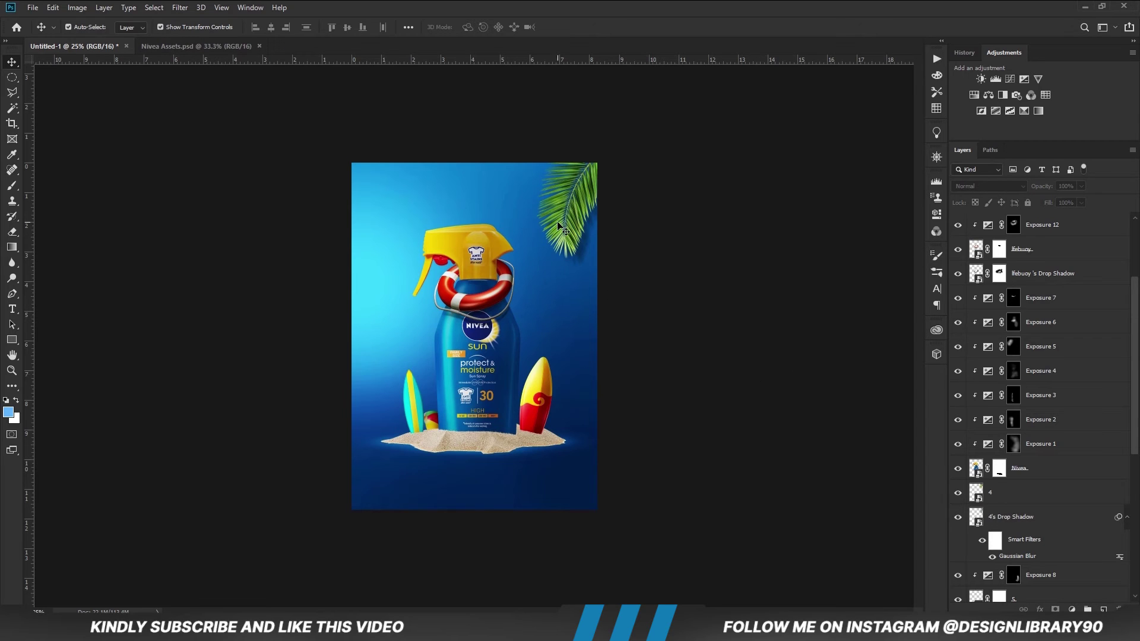
Add an Exposure adjustment clipped to the palm leaf and darken the leaf with it.
{"action": "left_click", "coordinate": [558, 226]}
{"action": "left_click", "coordinate": [1071, 610]}
{"action": "left_click", "coordinate": [1003, 449]}
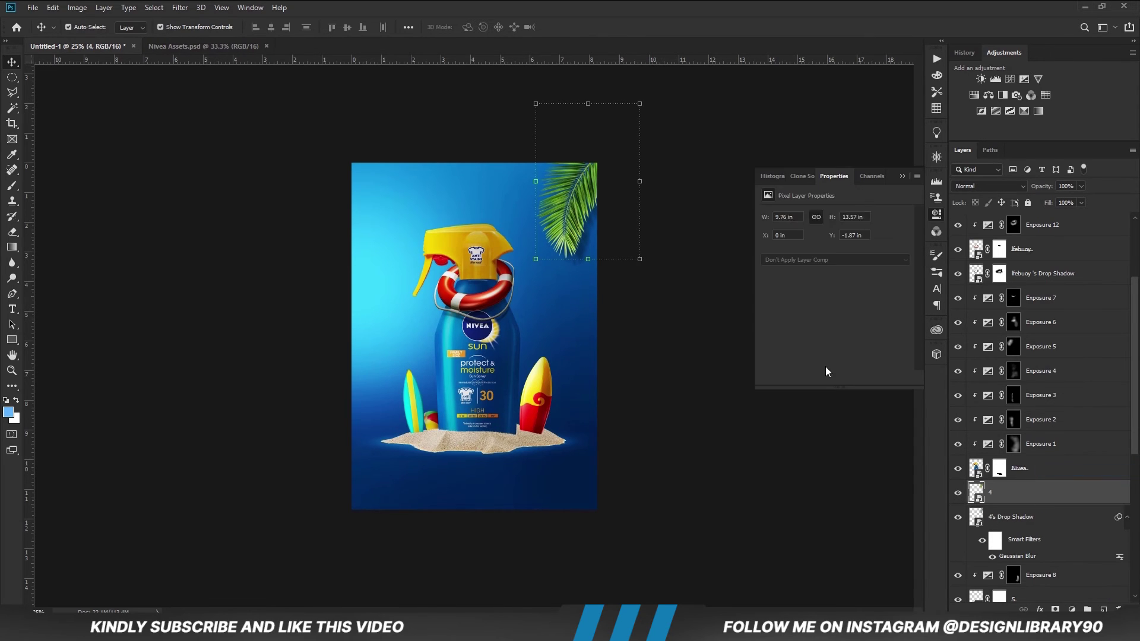
{"action": "left_click", "coordinate": [833, 378]}
{"action": "left_click", "coordinate": [823, 244]}
{"action": "left_click", "coordinate": [902, 176]}
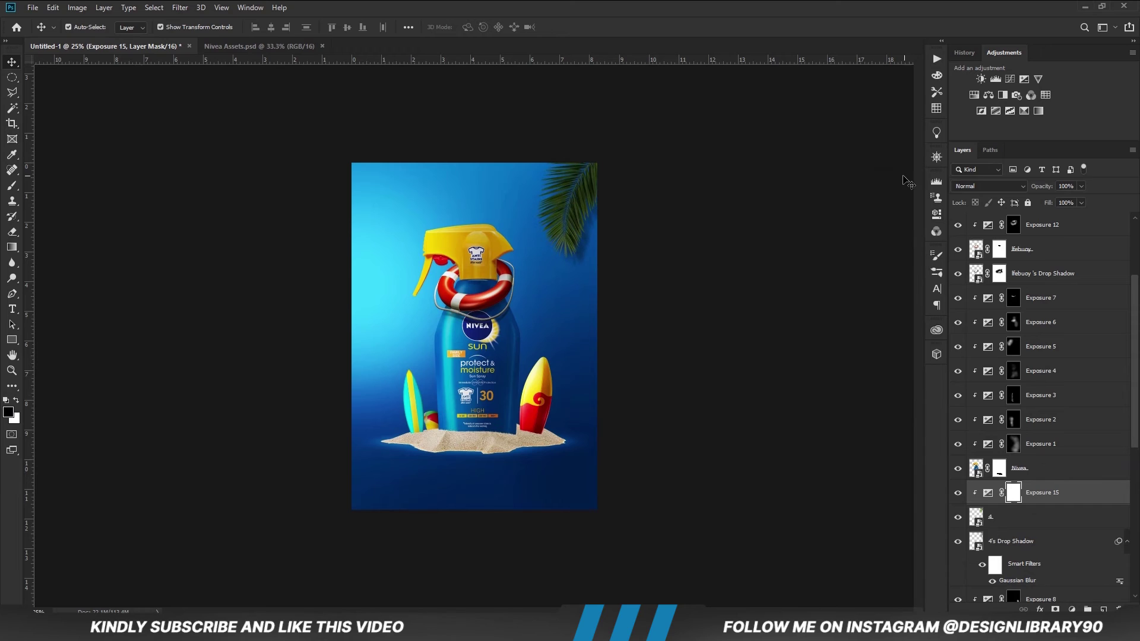
Invert the palm leaf's Exposure mask and paint the leaf's right side back in with a 616 px soft white brush at 34% opacity.
{"action": "key", "text": "ctrl+i"}
{"action": "key", "text": "b"}
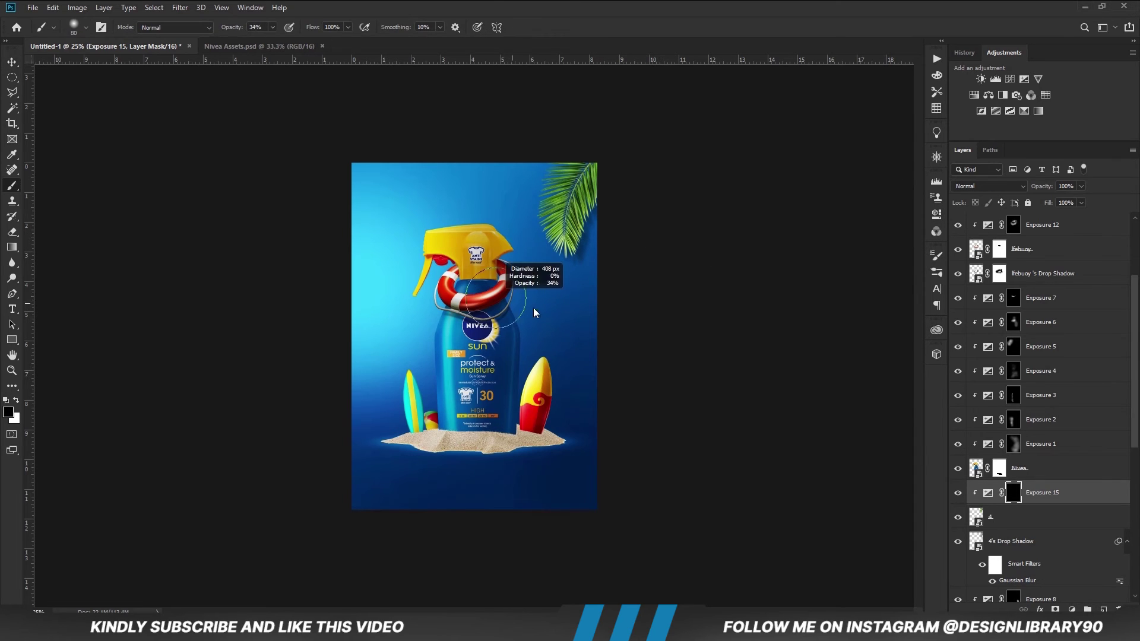
{"action": "key", "text": "x"}
{"action": "mouse_move", "coordinate": [606, 219]}
{"action": "left_mouse_down"}
{"action": "mouse_move", "coordinate": [616, 193]}
{"action": "mouse_move", "coordinate": [621, 209]}
{"action": "left_mouse_up"}
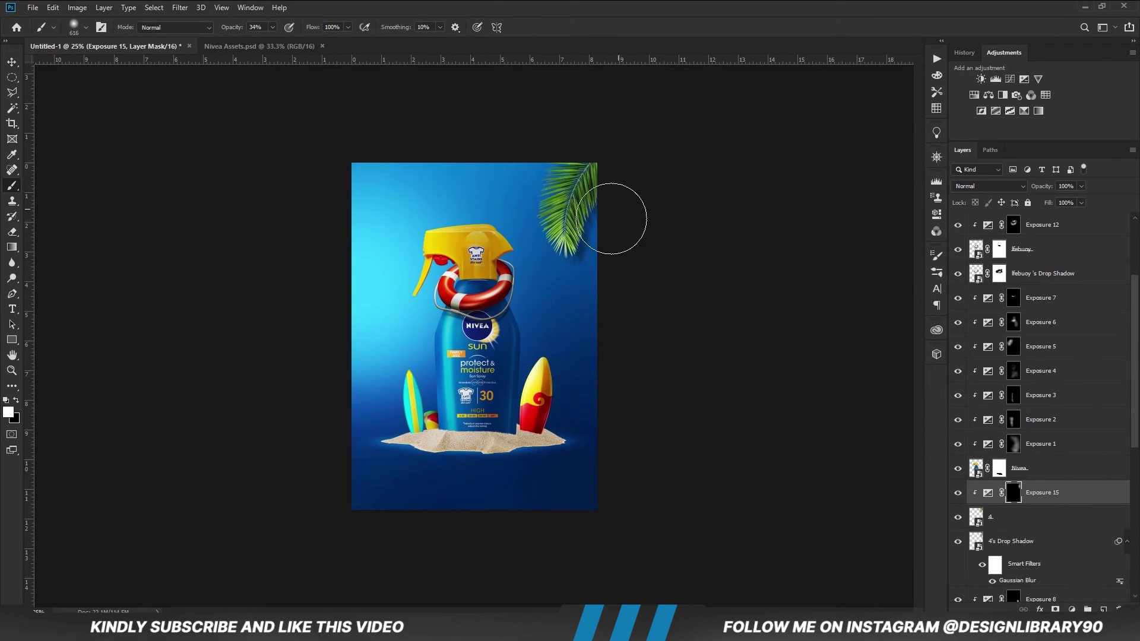
{"action": "left_click_drag", "start_coordinate": [595, 247], "coordinate": [580, 280]}
Compare the palm leaf with and without its shading, and lower the Exposure adjustment's opacity to 79%.
{"action": "left_click", "coordinate": [958, 493]}
{"action": "left_click", "coordinate": [958, 493]}
{"action": "left_click_drag", "start_coordinate": [1079, 199], "coordinate": [1071, 197]}
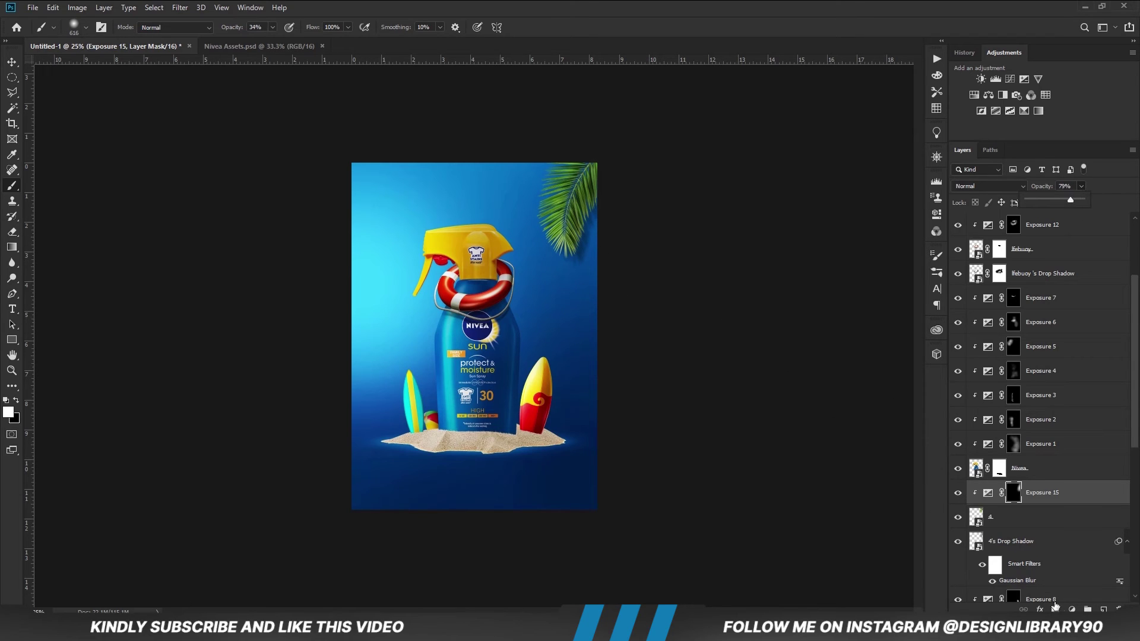
Add a second Exposure adjustment clipped to the palm leaf and invert its mask to hide the effect.
{"action": "left_click", "coordinate": [1072, 610]}
{"action": "left_click", "coordinate": [1069, 391]}
{"action": "left_click", "coordinate": [834, 378]}
{"action": "left_click", "coordinate": [901, 176]}
{"action": "key", "text": "ctrl+i"}
Paint the second Exposure effect onto the palm leaf's left side and lower the adjustment's opacity to about 39%.
{"action": "mouse_move", "coordinate": [532, 178]}
{"action": "left_mouse_down"}
{"action": "mouse_move", "coordinate": [535, 242]}
{"action": "mouse_move", "coordinate": [522, 238]}
{"action": "left_mouse_up"}
{"action": "left_click", "coordinate": [1081, 186]}
{"action": "left_click_drag", "start_coordinate": [1084, 200], "coordinate": [1049, 206]}
{"action": "mouse_move", "coordinate": [518, 251]}
{"action": "left_mouse_down"}
{"action": "mouse_move", "coordinate": [519, 197]}
{"action": "mouse_move", "coordinate": [522, 207]}
{"action": "left_mouse_up"}
{"action": "left_click", "coordinate": [955, 494]}
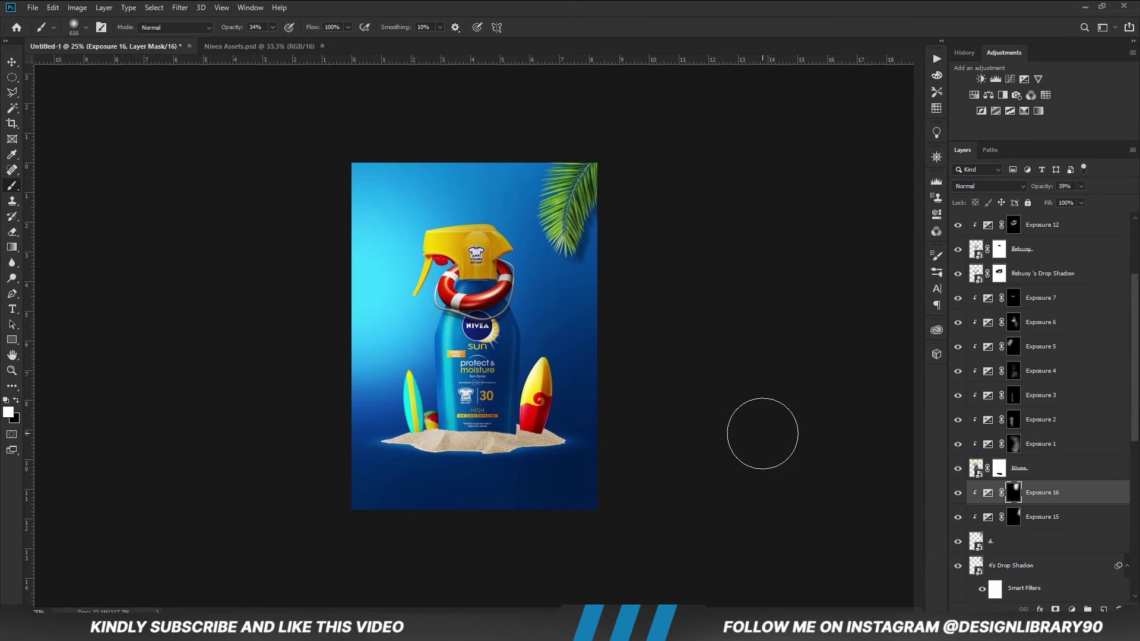
Fine-tune the opacity of the palm leaf's second Exposure adjustment and deselect it.
{"action": "left_click", "coordinate": [1082, 186]}
{"action": "left_click_drag", "start_coordinate": [1083, 201], "coordinate": [1077, 204]}
{"action": "key", "text": "v"}
{"action": "left_click", "coordinate": [715, 327]}
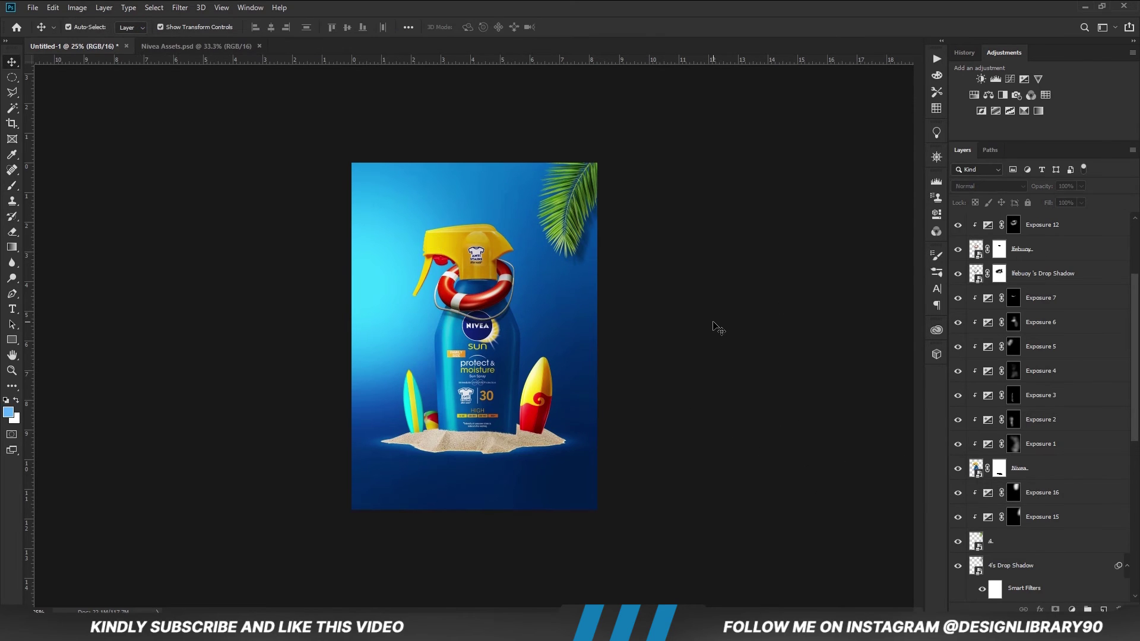
Create a new empty layer directly beneath the red and yellow surfboard for its shadow.
{"action": "scroll", "coordinate": [1063, 475], "scroll_direction": "down", "scroll_amount": 5}
{"action": "left_click", "coordinate": [1065, 418]}
{"action": "key", "text": "ctrl+shift+alt+n"}
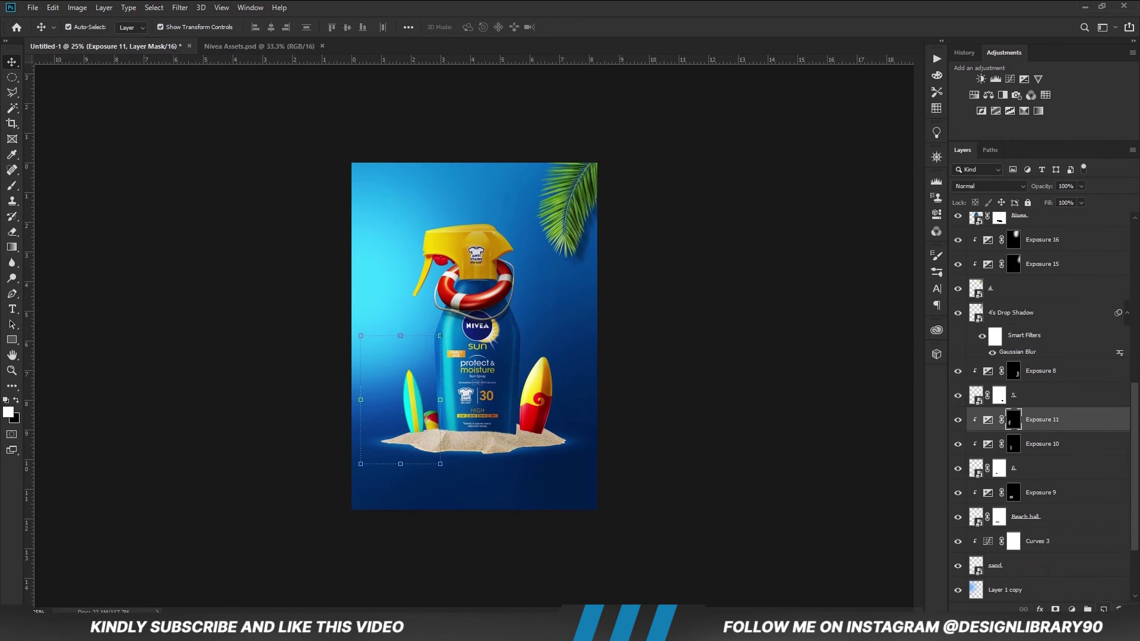
{"action": "left_click", "coordinate": [957, 397]}
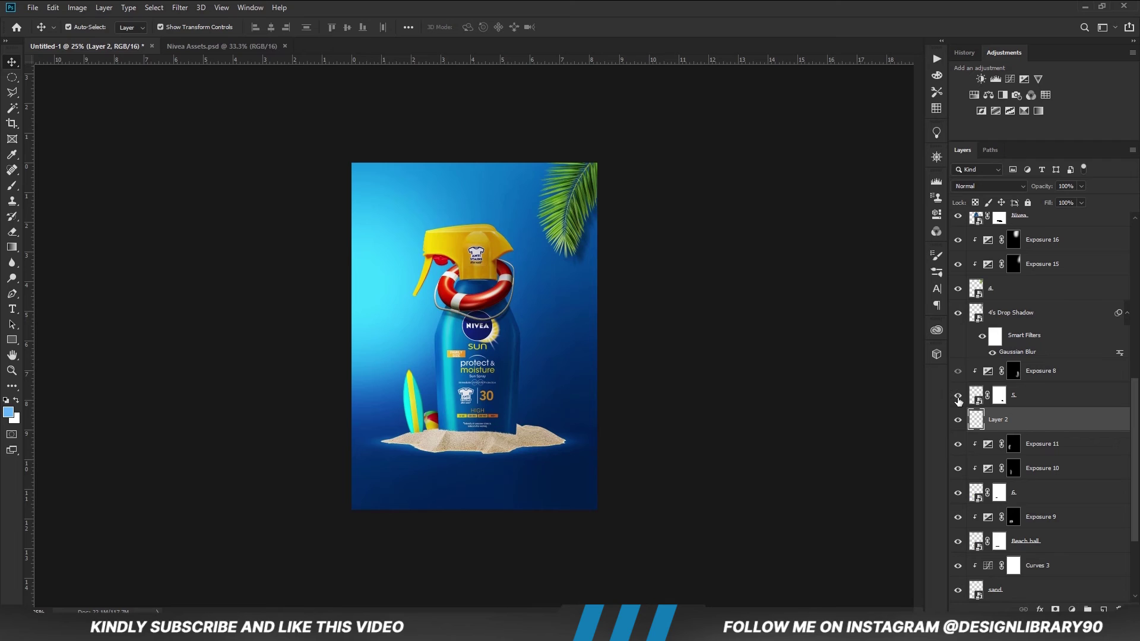
Paint a shadow at the red surfboard's base with a flattened, tilted soft black brush of 300 px at 100% opacity.
{"action": "key", "text": "b"}
{"action": "right_click", "coordinate": [463, 463]}
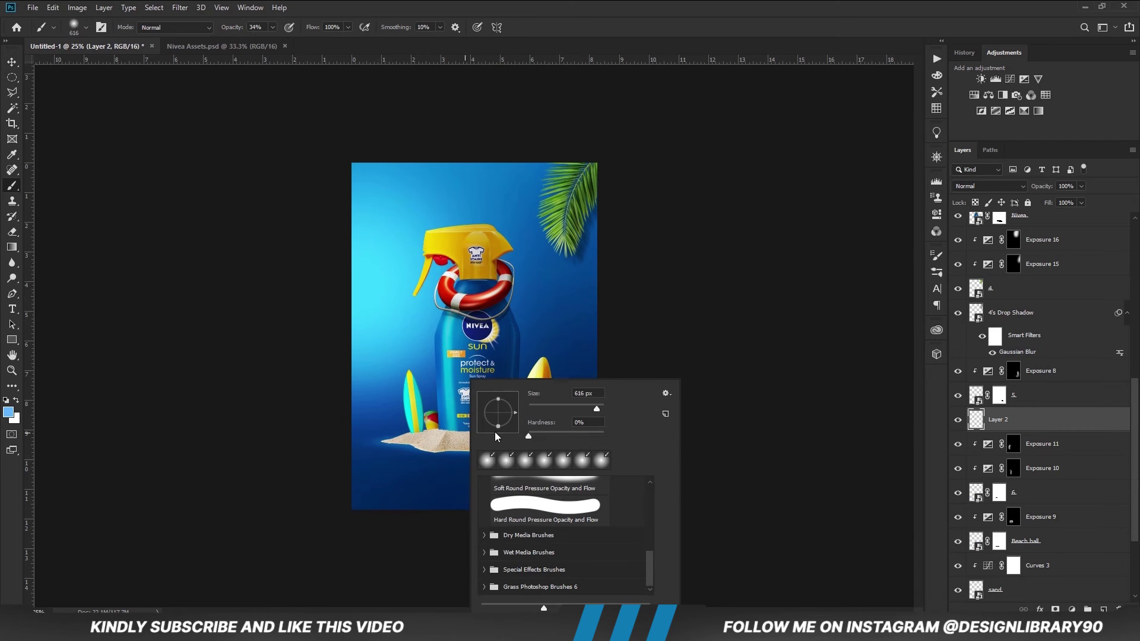
{"action": "mouse_move", "coordinate": [272, 28]}
{"action": "left_mouse_down"}
{"action": "mouse_move", "coordinate": [303, 41]}
{"action": "mouse_move", "coordinate": [436, 33]}
{"action": "left_mouse_up"}
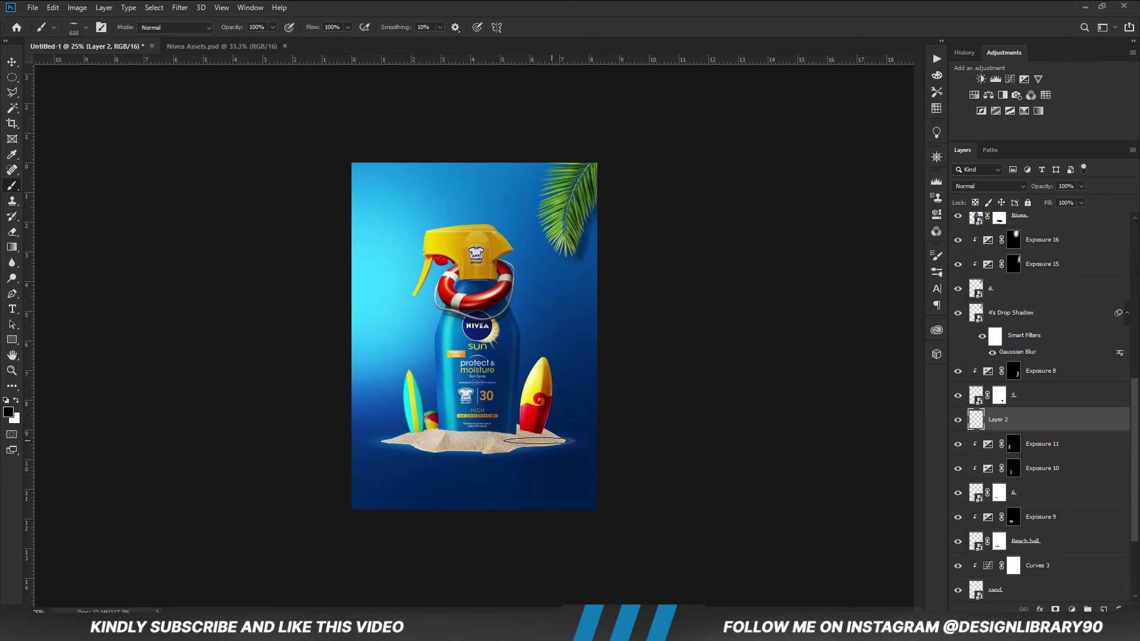
{"action": "right_click", "coordinate": [546, 430]}
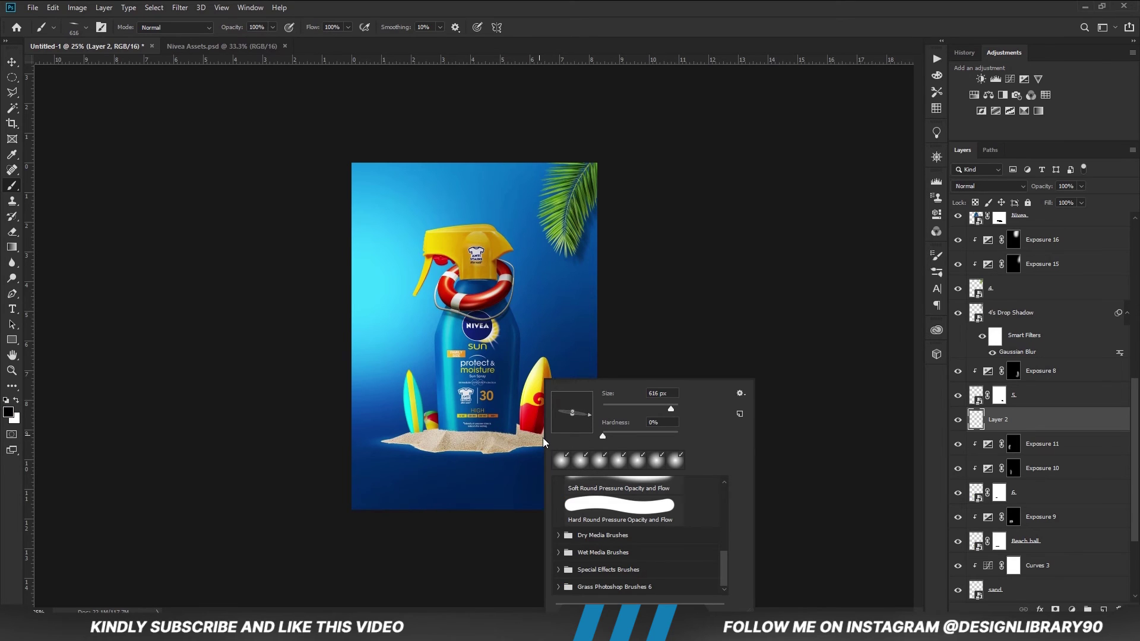
{"action": "left_click", "coordinate": [571, 37]}
{"action": "key", "text": "bracketleft"}
{"action": "key", "text": "bracketleft"}
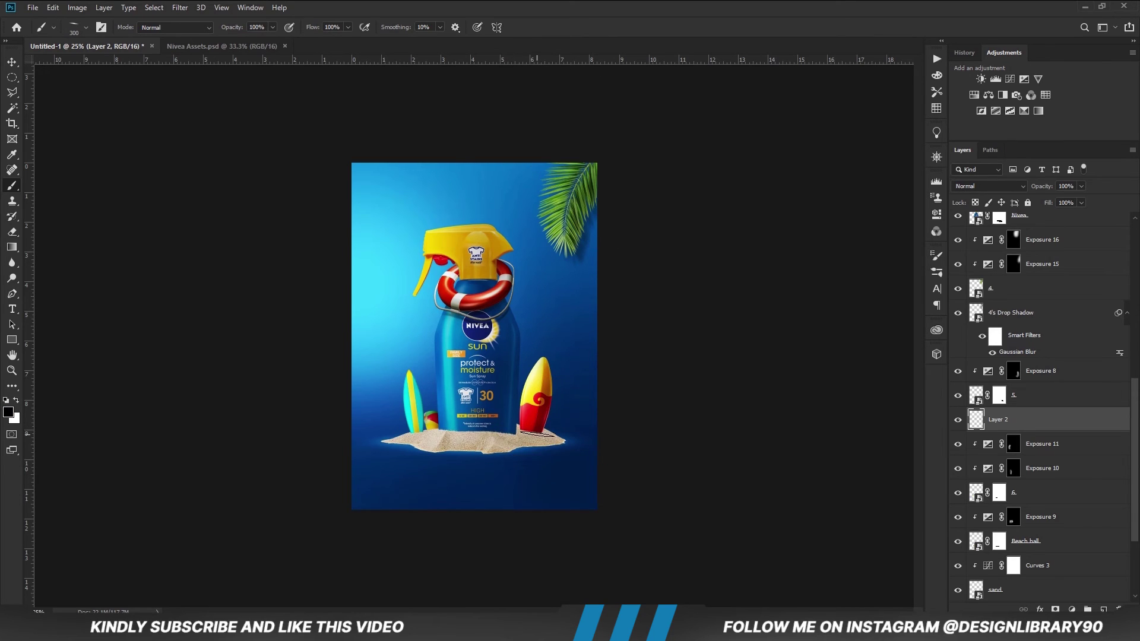
Scale the red surfboard's shadow to about 109%, rotate it about 2.9°, and lower its layer opacity to 52%.
{"action": "key", "text": "ctrl+t"}
{"action": "left_click_drag", "start_coordinate": [591, 427], "coordinate": [583, 444]}
{"action": "key", "text": "Return"}
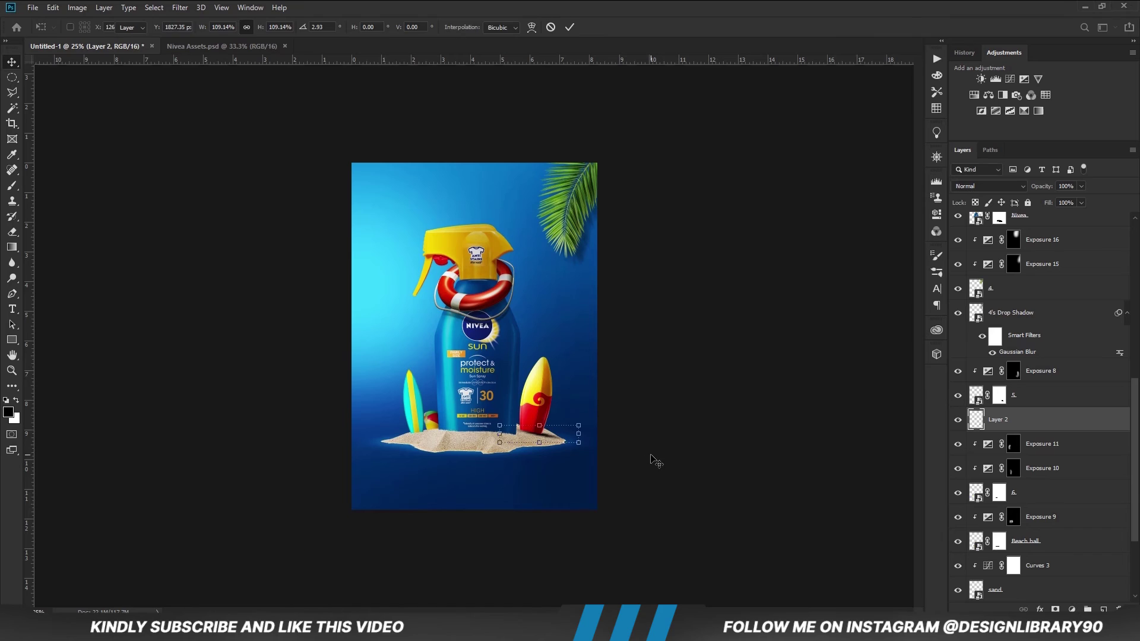
{"action": "key", "text": "Return"}
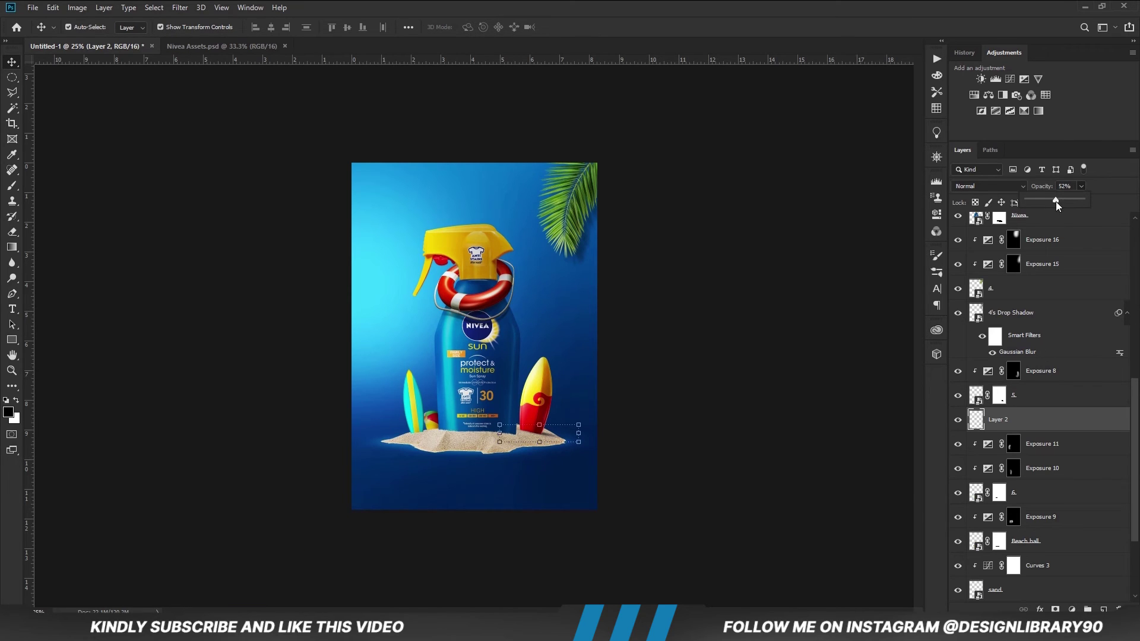
Reshape the red surfboard's shadow by pulling its lower-right corner outward and slightly down.
{"action": "key", "text": "ctrl+t"}
{"action": "right_click", "coordinate": [550, 436]}
{"action": "left_click", "coordinate": [588, 490]}
{"action": "left_click_drag", "start_coordinate": [580, 444], "coordinate": [604, 451]}
{"action": "key", "text": "Return"}
Add a layer mask to the red surfboard's shadow and ready a flattened black brush of 200 px for masking it.
{"action": "left_click", "coordinate": [1055, 609]}
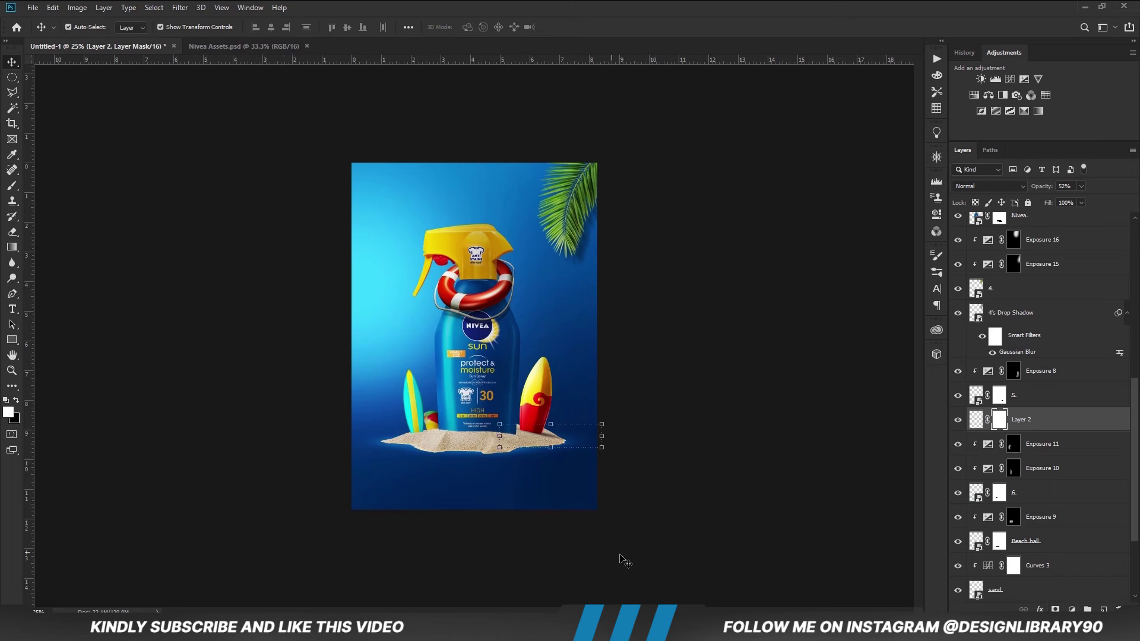
{"action": "key", "text": "b"}
{"action": "left_click", "coordinate": [16, 400]}
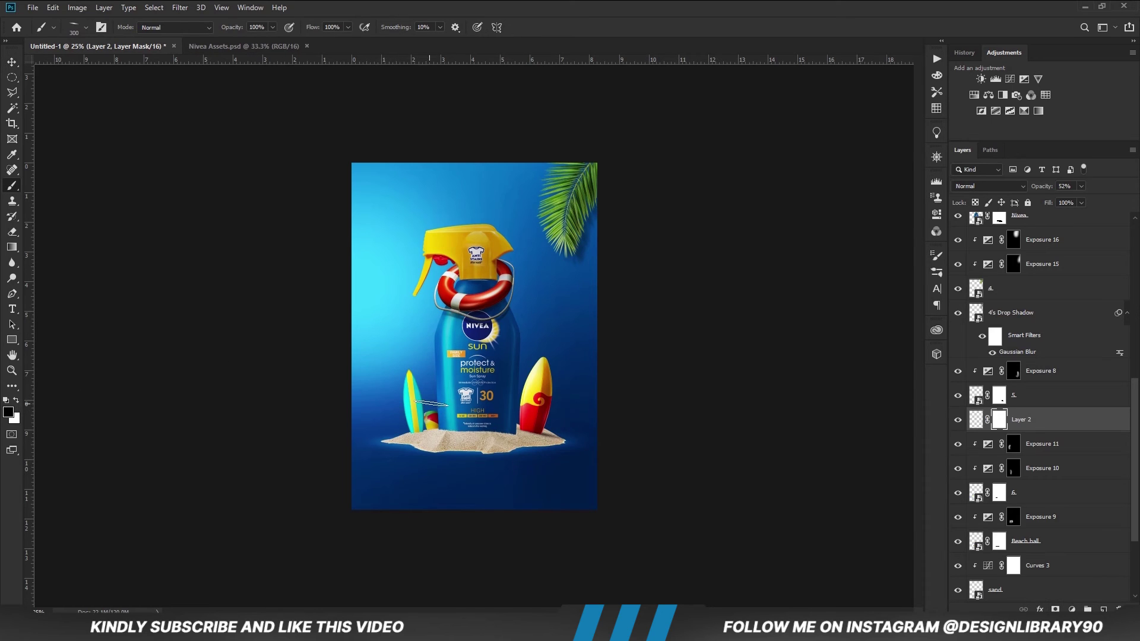
{"action": "right_click", "coordinate": [514, 430]}
{"action": "key", "text": "Escape"}
{"action": "scroll", "coordinate": [575, 448], "scroll_direction": "up", "scroll_amount": 5}
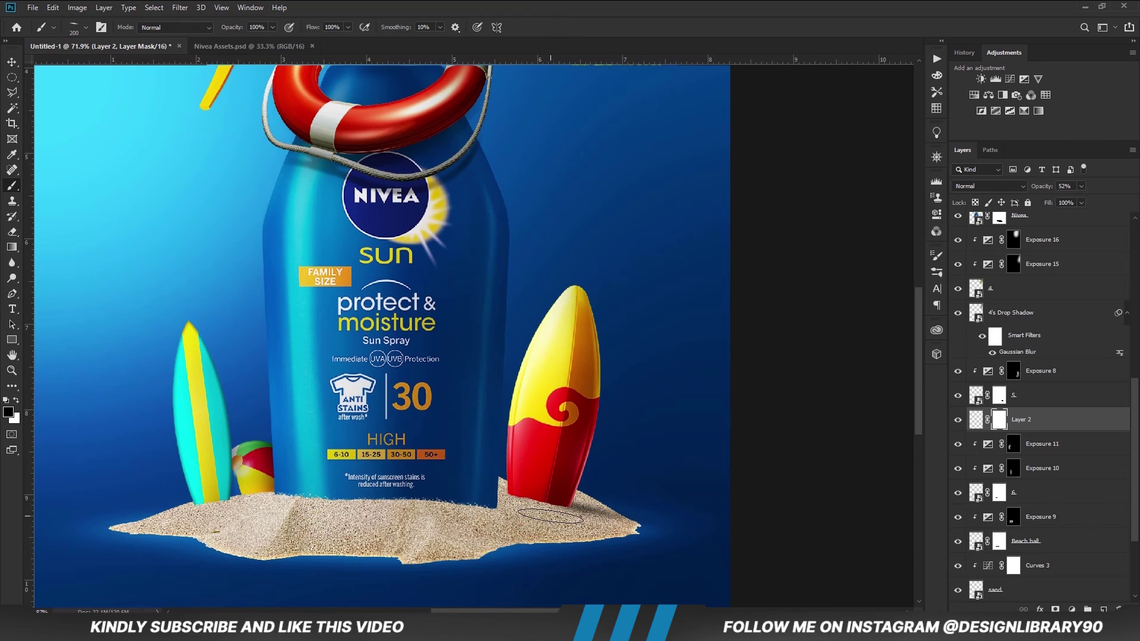
Set the red surfboard's shadow layer opacity to 65% and deselect it.
{"action": "key", "text": "v"}
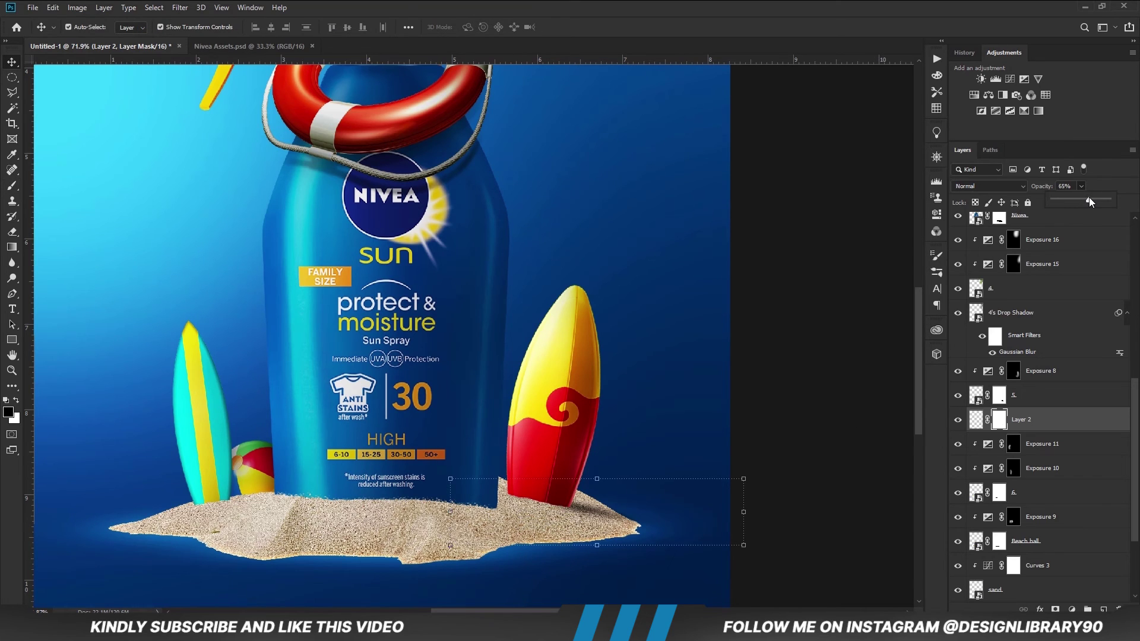
{"action": "left_click", "coordinate": [787, 404]}
{"action": "left_click", "coordinate": [788, 405]}
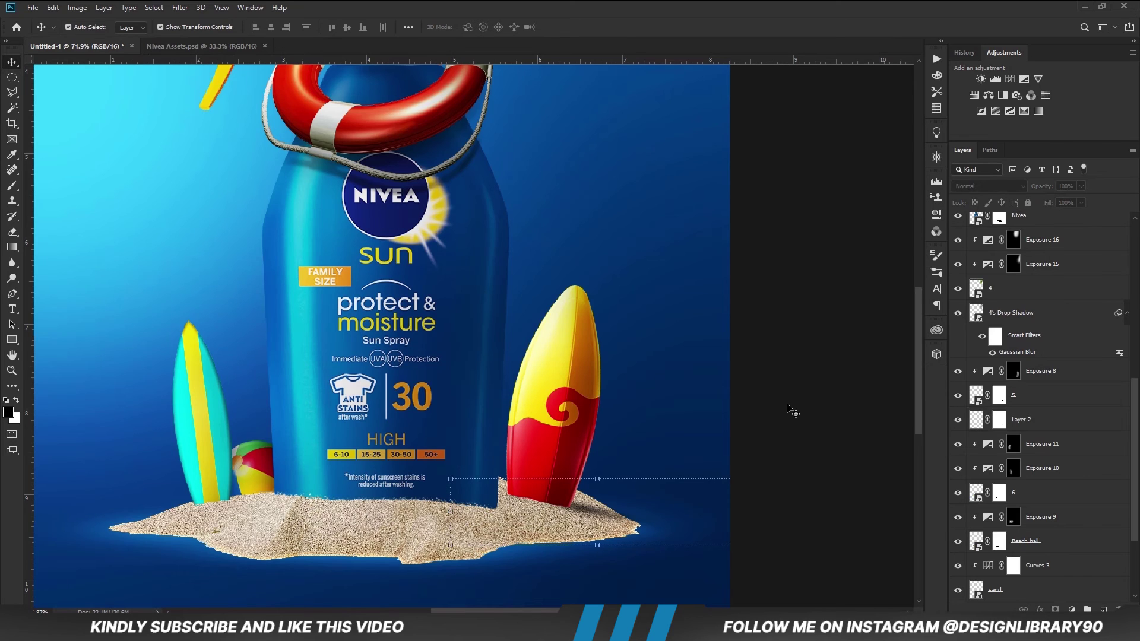
{"action": "key", "text": "ctrl+minus"}
{"action": "key", "text": "ctrl+minus"}
{"action": "key", "text": "ctrl+minus"}
{"action": "key", "text": "ctrl+minus"}
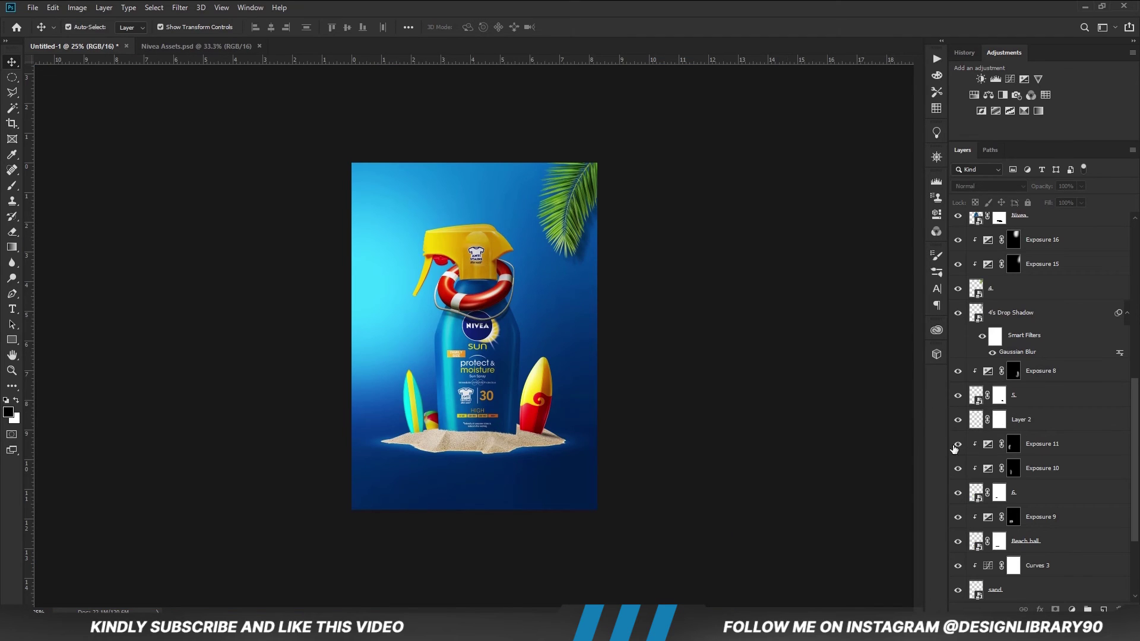
Compare the red surfboard with and without its painted shadow.
{"action": "left_click", "coordinate": [550, 441]}
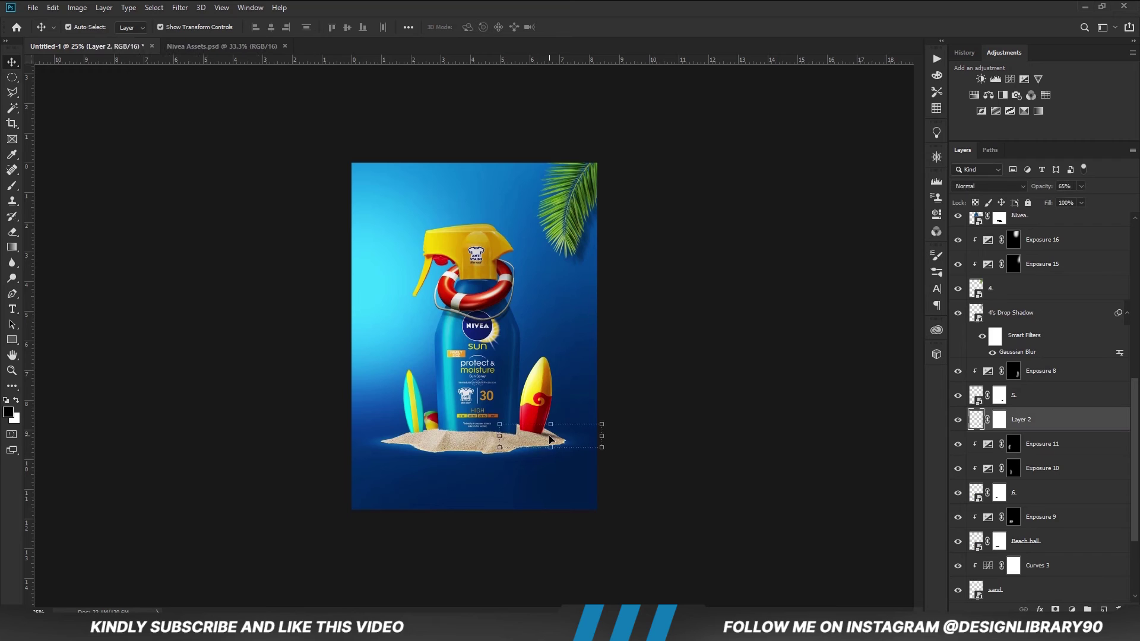
{"action": "left_click", "coordinate": [958, 420]}
{"action": "left_click", "coordinate": [641, 458]}
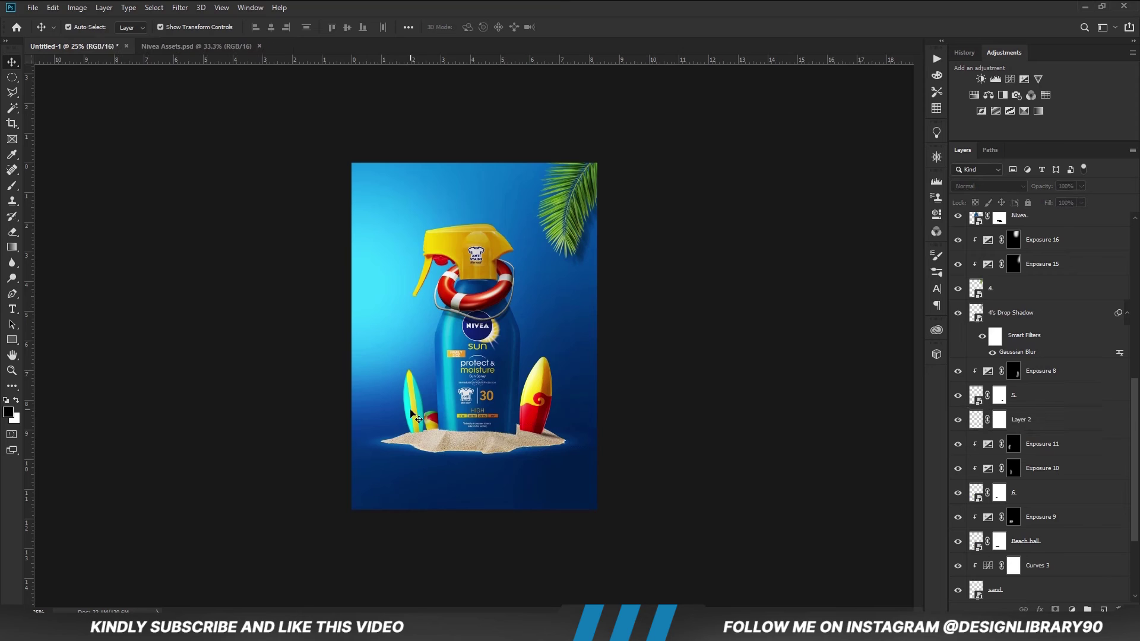
Create a new empty layer above the turquoise surfboard's Exposure adjustments for its shadow.
{"action": "left_click", "coordinate": [413, 411]}
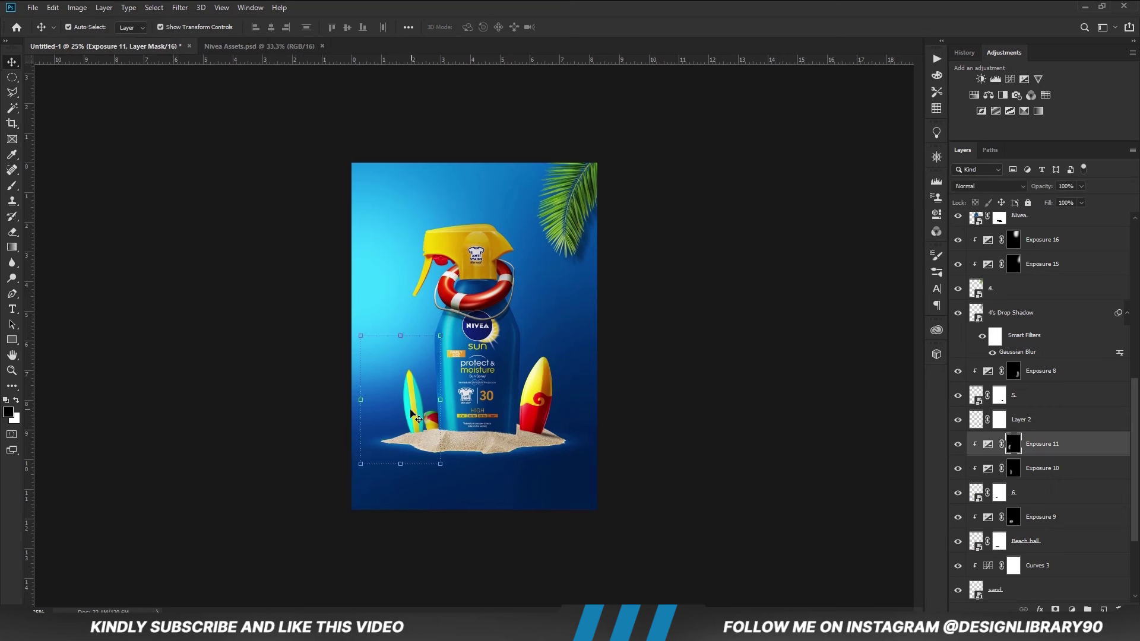
{"action": "left_click", "coordinate": [1058, 498]}
{"action": "left_click", "coordinate": [958, 493]}
{"action": "left_click", "coordinate": [958, 493]}
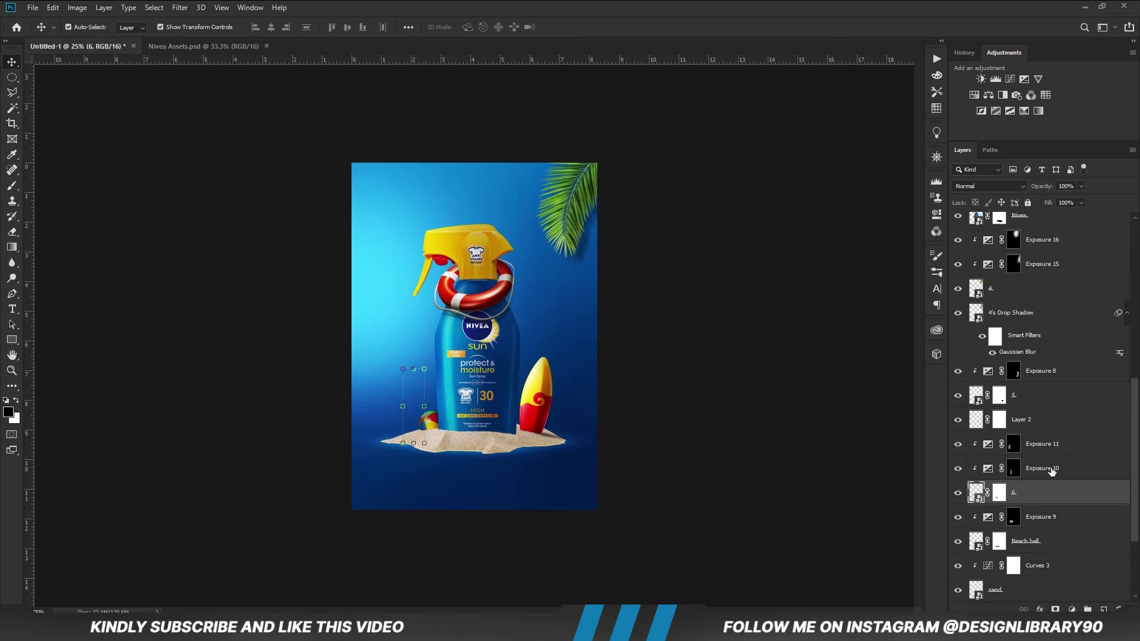
{"action": "left_click", "coordinate": [1055, 447]}
{"action": "left_click", "coordinate": [1101, 607]}
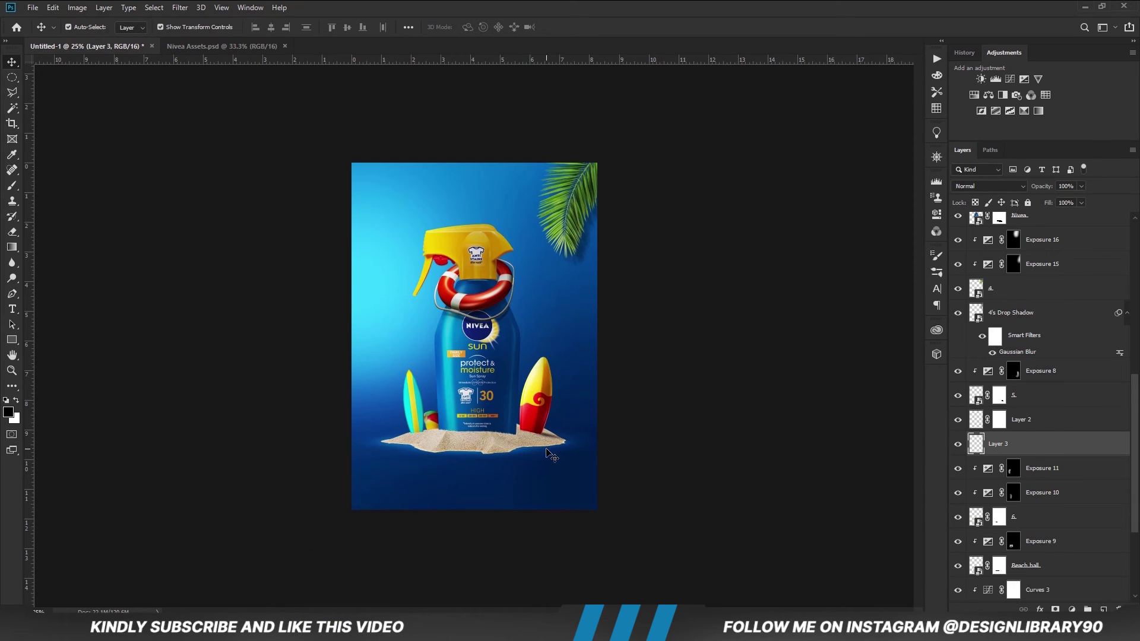
Re-angle the flattened black brush tip to follow the sand below the turquoise surfboard and set its size to 300 px.
{"action": "key", "text": "b"}
{"action": "right_click", "coordinate": [422, 435]}
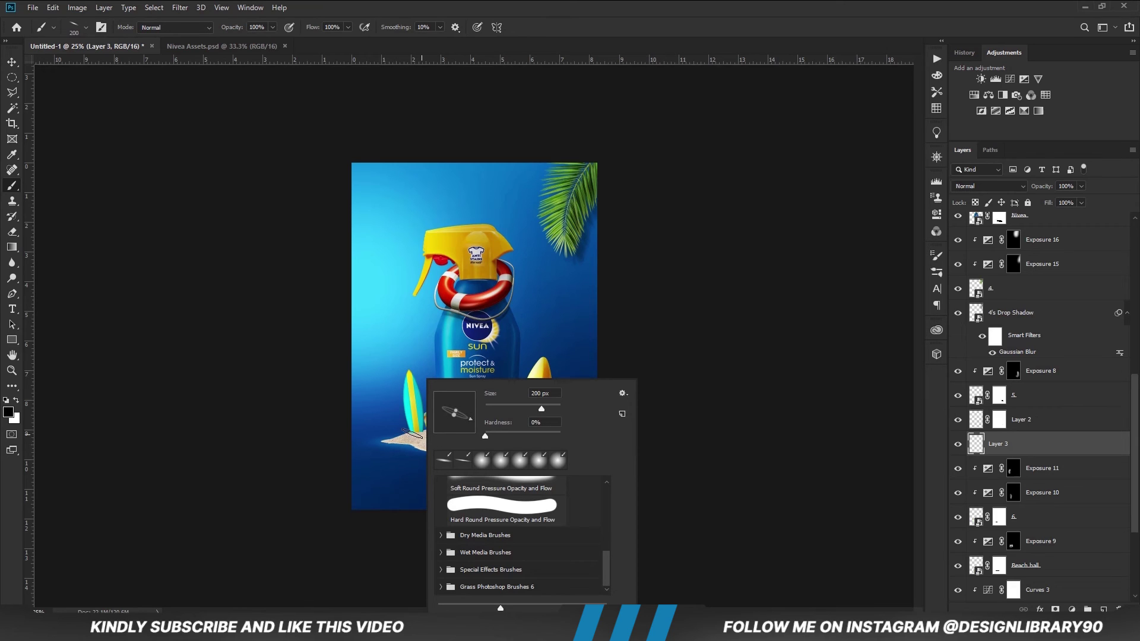
{"action": "left_click", "coordinate": [405, 3]}
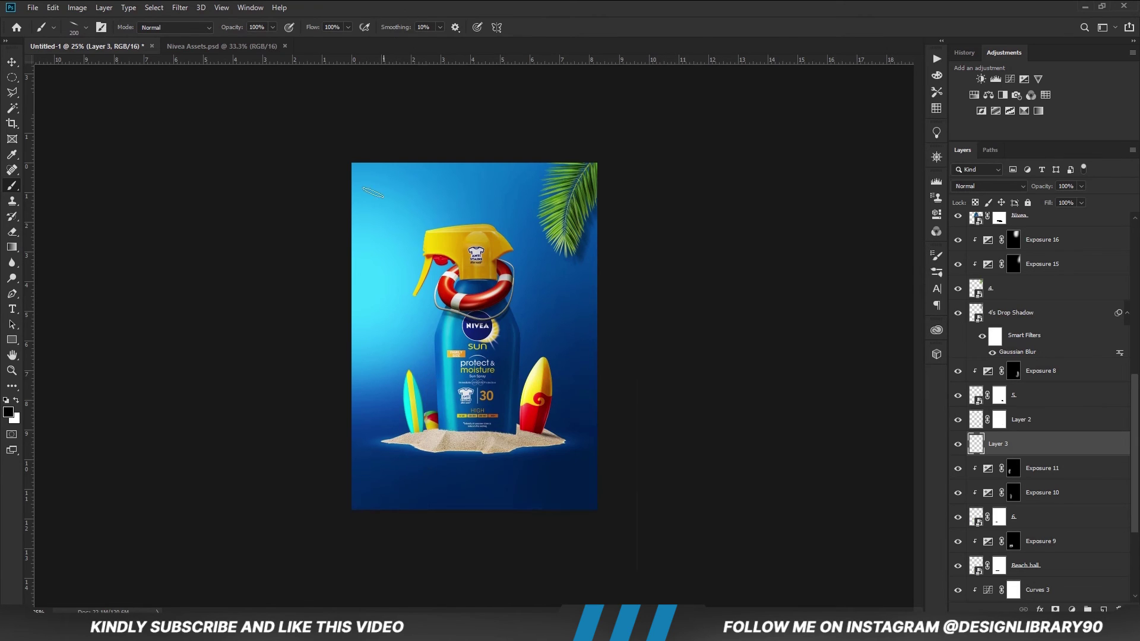
{"action": "scroll", "coordinate": [457, 369], "scroll_direction": "up", "scroll_amount": 2}
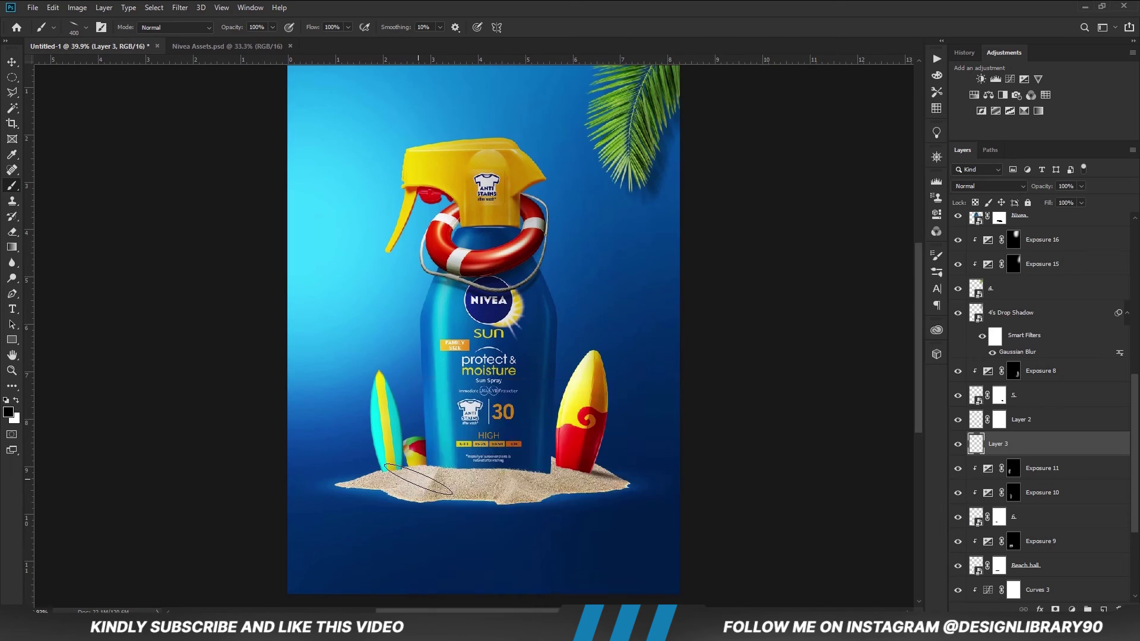
{"action": "right_click", "coordinate": [440, 428]}
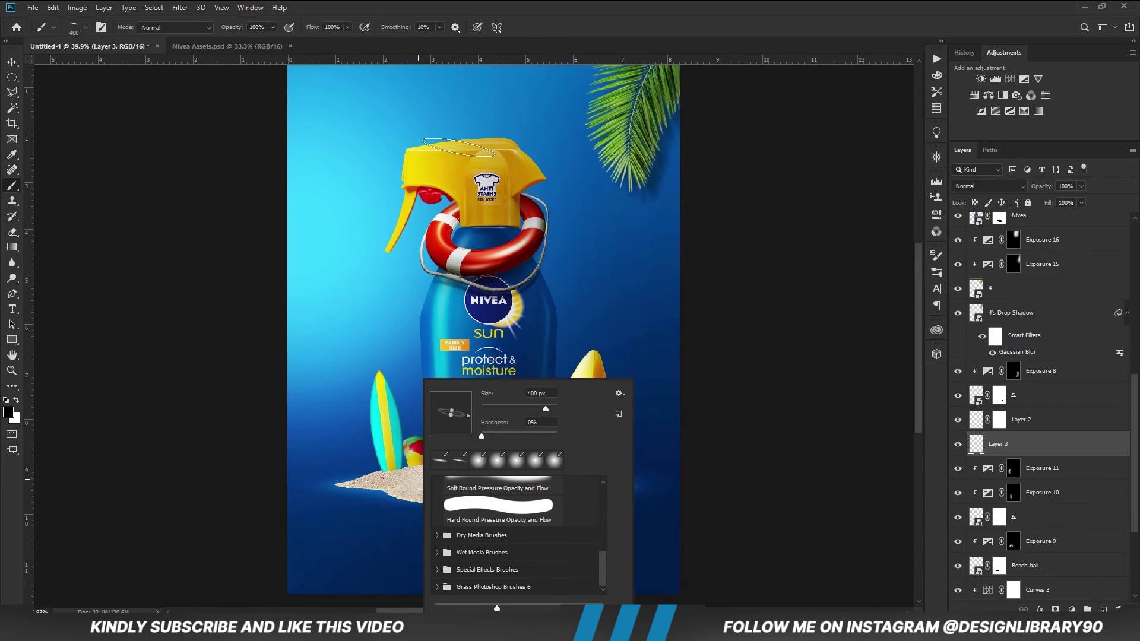
{"action": "left_click", "coordinate": [426, 338]}
{"action": "key", "text": "bracketleft"}
{"action": "key", "text": "bracketleft"}
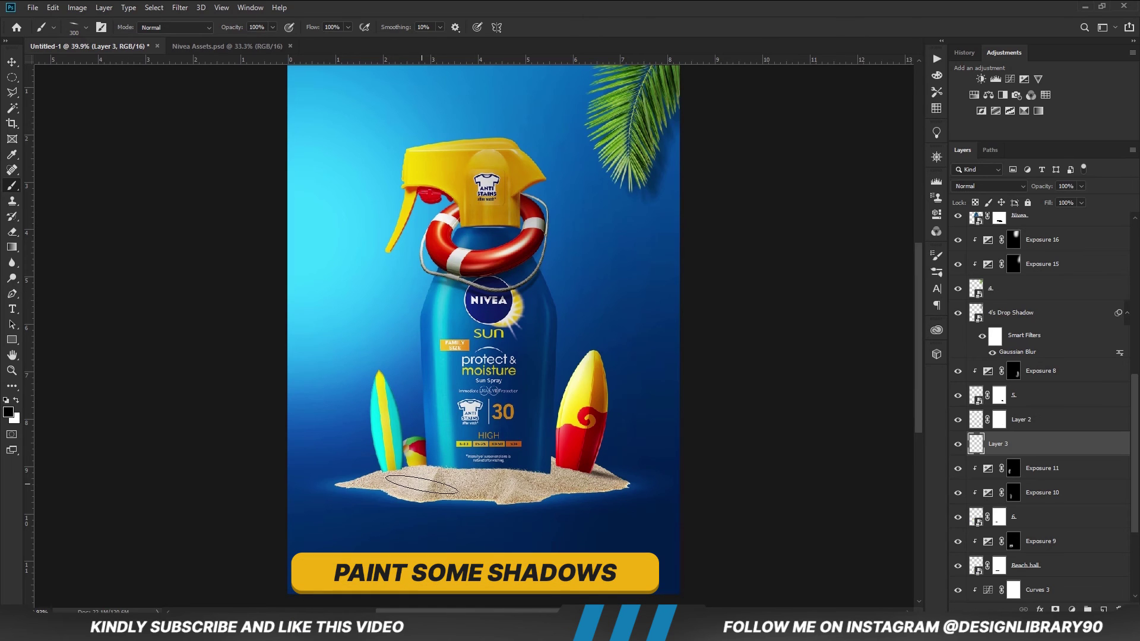
Paint a black shadow from the turquoise surfboard's base across the sand toward the bottle.
{"action": "scroll", "coordinate": [396, 480], "scroll_direction": "up", "scroll_amount": 3}
{"action": "left_click", "coordinate": [414, 472]}
{"action": "mouse_move", "coordinate": [413, 472]}
{"action": "left_mouse_down"}
{"action": "mouse_move", "coordinate": [404, 478]}
{"action": "mouse_move", "coordinate": [469, 487]}
{"action": "left_mouse_up"}
Add a mask to the turquoise surfboard's shadow and fade its outer end with a 400 px black brush at 16% opacity.
{"action": "left_click", "coordinate": [1055, 610]}
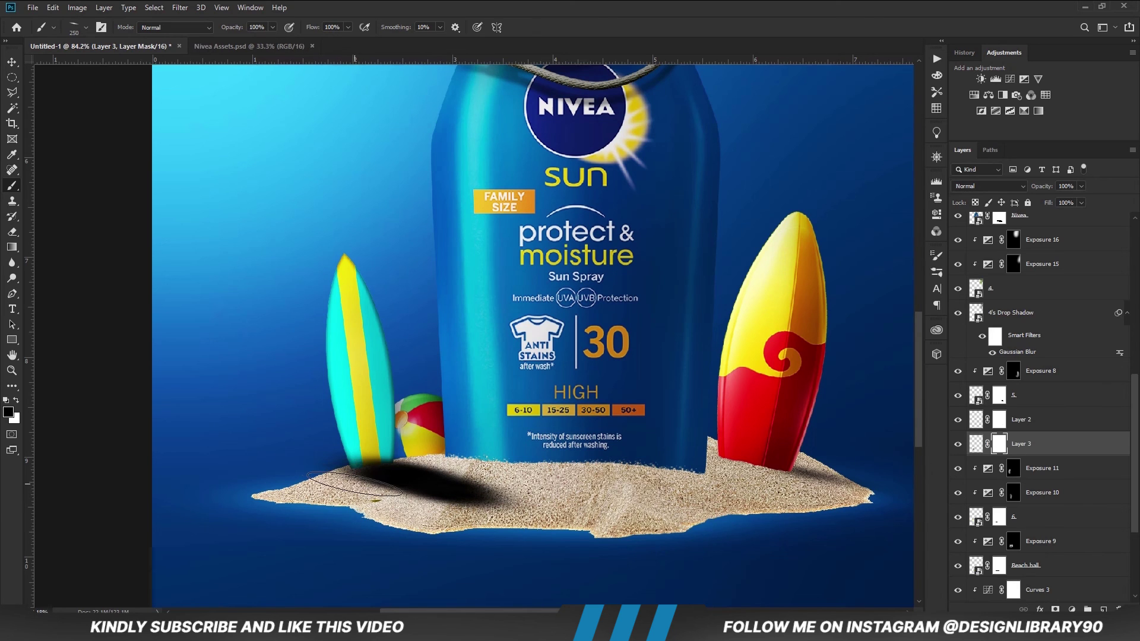
{"action": "mouse_move", "coordinate": [273, 27]}
{"action": "left_mouse_down"}
{"action": "mouse_move", "coordinate": [265, 44]}
{"action": "mouse_move", "coordinate": [221, 43]}
{"action": "left_mouse_up"}
{"action": "key", "text": "bracketright"}
{"action": "key", "text": "bracketright"}
{"action": "key", "text": "bracketright"}
{"action": "left_click", "coordinate": [426, 489]}
{"action": "left_click", "coordinate": [454, 492]}
{"action": "left_click", "coordinate": [446, 486]}
{"action": "left_click", "coordinate": [452, 486]}
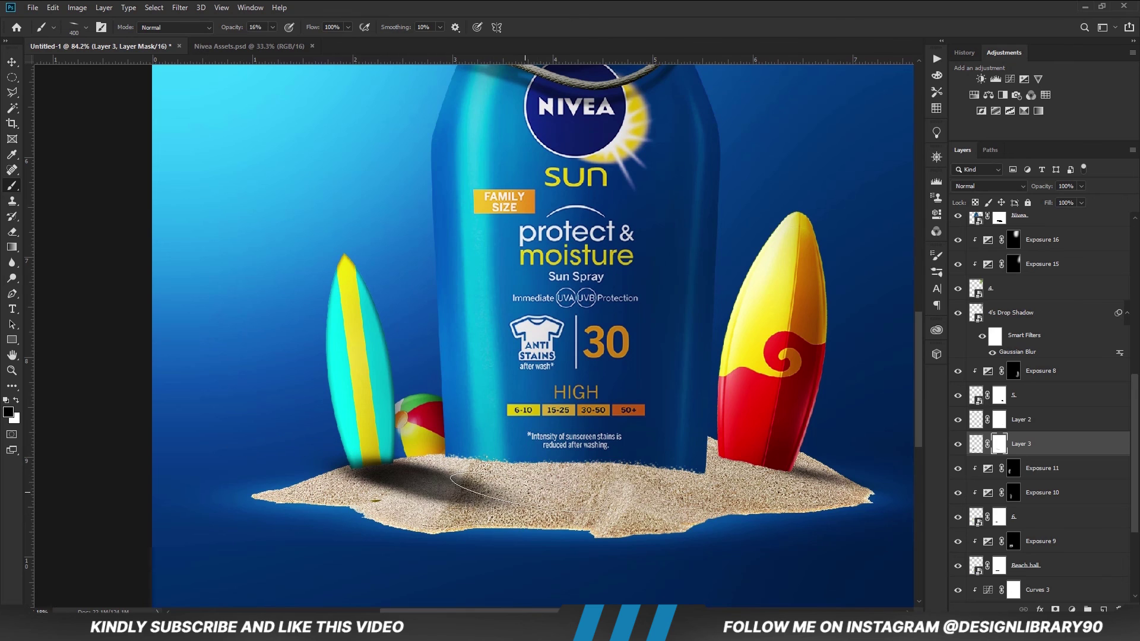
{"action": "left_click", "coordinate": [464, 488]}
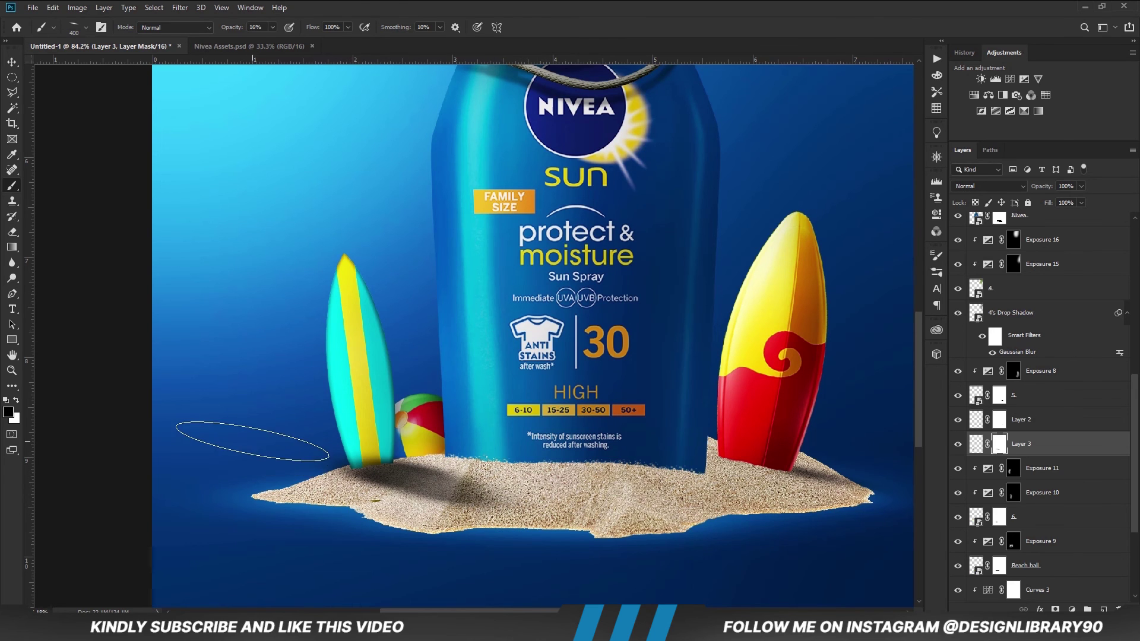
Mask the shadow around the turquoise surfboard's base with a 90 px round brush at 59% opacity.
{"action": "right_click", "coordinate": [317, 422]}
{"action": "key", "text": "bracketleft"}
{"action": "key", "text": "bracketleft"}
{"action": "key", "text": "bracketleft"}
{"action": "key", "text": "bracketleft"}
{"action": "key", "text": "bracketleft"}
{"action": "key", "text": "Return"}
{"action": "key", "text": "5"}
{"action": "key", "text": "9"}
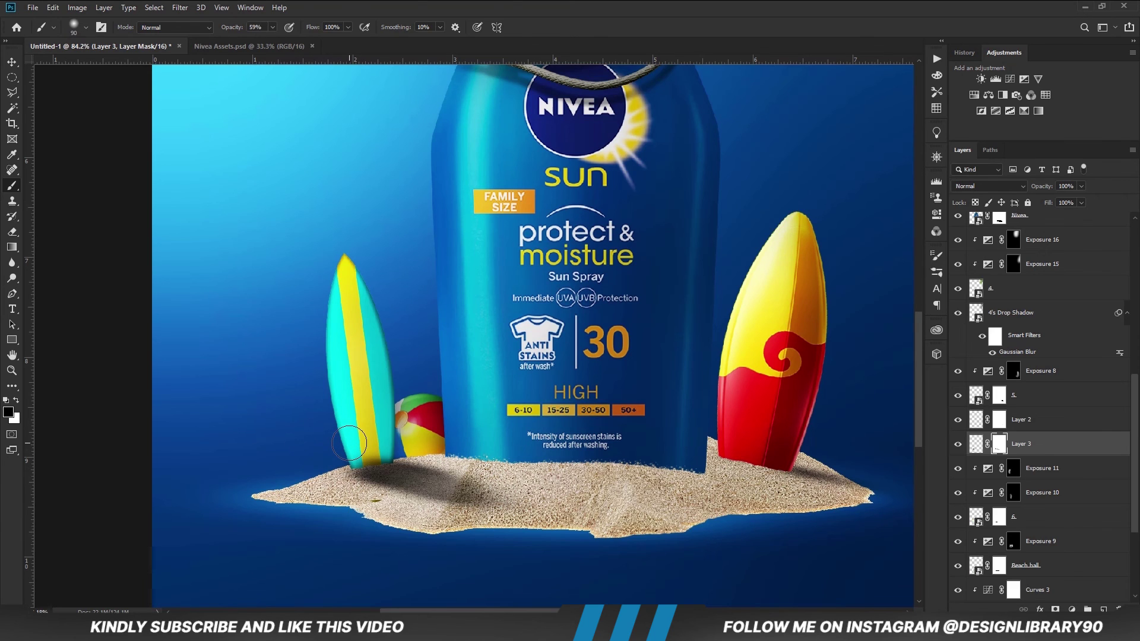
{"action": "key", "text": "ctrl+t"}
{"action": "right_click", "coordinate": [310, 512]}
{"action": "left_click", "coordinate": [336, 392]}
{"action": "left_click_drag", "start_coordinate": [292, 522], "coordinate": [301, 502]}
{"action": "left_click_drag", "start_coordinate": [291, 446], "coordinate": [309, 448]}
{"action": "key", "text": "Return"}
{"action": "key", "text": "b"}
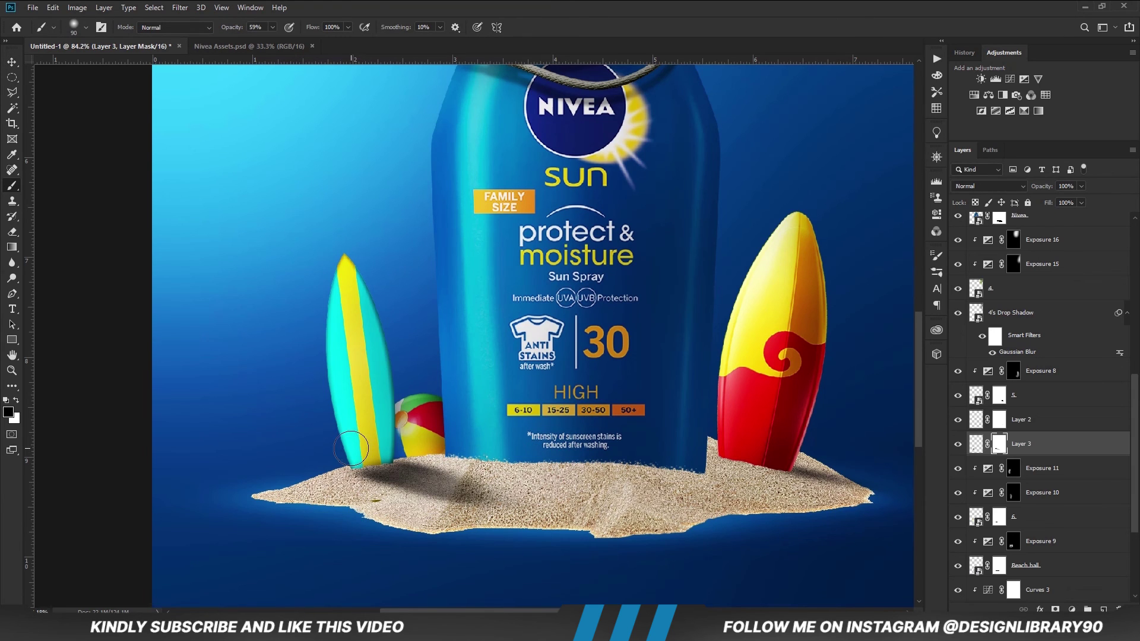
Refine the turquoise surfboard's shadow mask near the board with the brush opacity lowered to 24%.
{"action": "right_click", "coordinate": [392, 448]}
{"action": "left_click_drag", "start_coordinate": [421, 427], "coordinate": [421, 422]}
{"action": "key", "text": "Return"}
{"action": "right_click", "coordinate": [418, 437]}
{"action": "key", "text": "Return"}
{"action": "key", "text": "2"}
{"action": "key", "text": "4"}
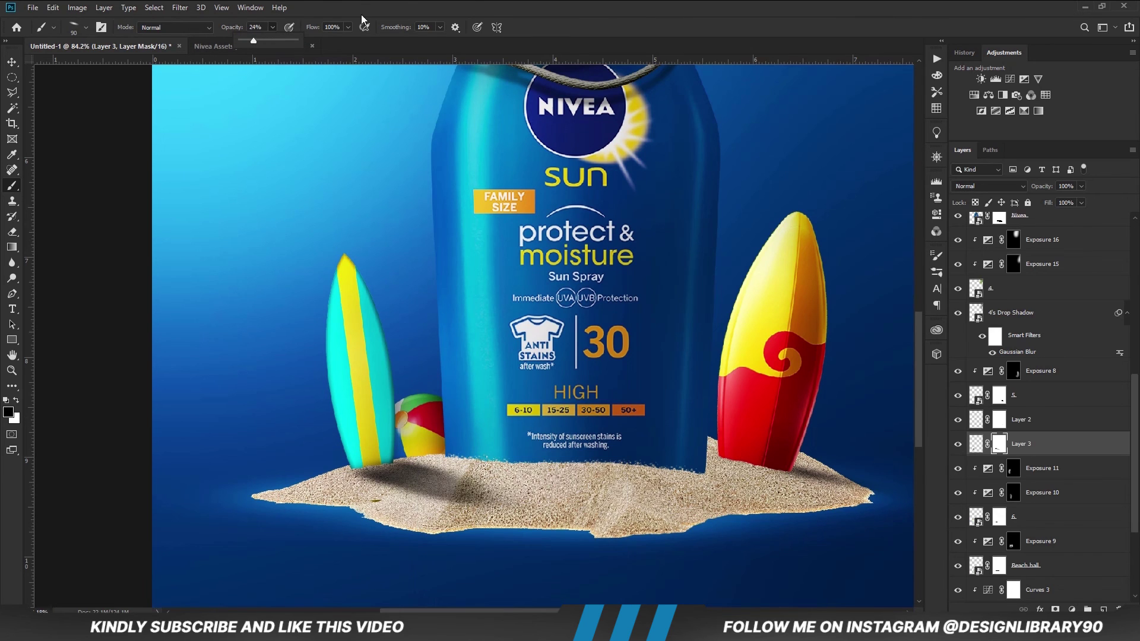
Lighten the middle of the turquoise surfboard's shadow on its mask with a flattened 150 px brush at 9% opacity.
{"action": "key", "text": "bracketright"}
{"action": "key", "text": "bracketright"}
{"action": "key", "text": "bracketright"}
{"action": "key", "text": "bracketright"}
{"action": "key", "text": "bracketright"}
{"action": "left_click", "coordinate": [272, 26]}
{"action": "left_click_drag", "start_coordinate": [272, 40], "coordinate": [263, 40]}
{"action": "key", "text": "Return"}
{"action": "left_click_drag", "start_coordinate": [389, 475], "coordinate": [431, 491]}
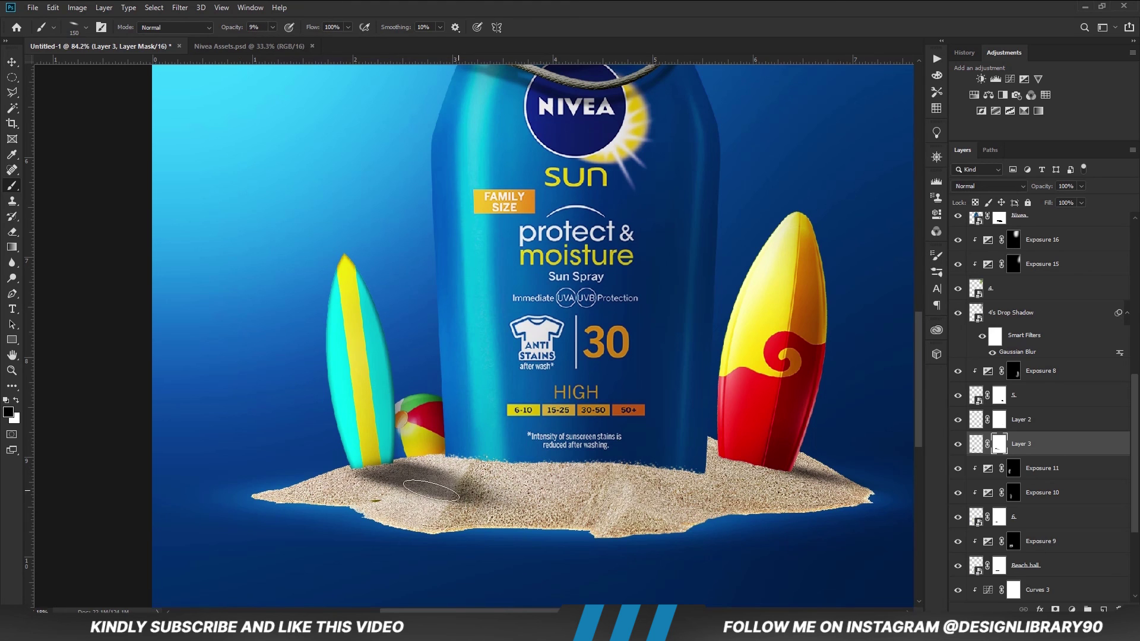
Thin out the turquoise surfboard's shadow toward the bottle with a 250 px mask brush at 9% opacity.
{"action": "key", "text": "bracketright"}
{"action": "key", "text": "bracketright"}
{"action": "key", "text": "bracketright"}
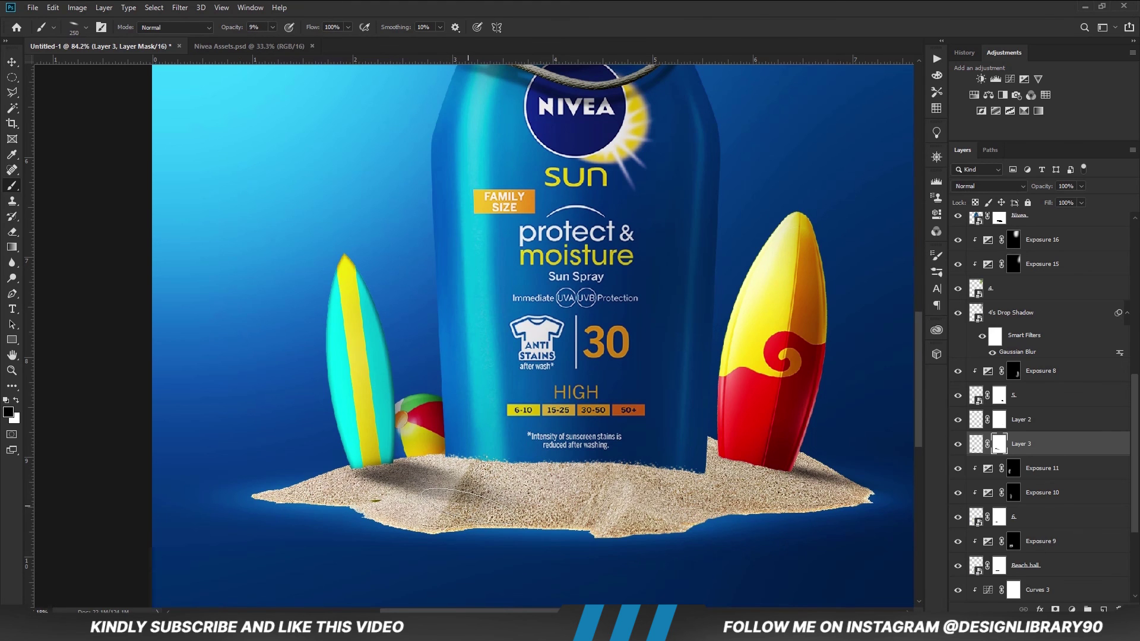
{"action": "key", "text": "bracketleft"}
{"action": "key", "text": "bracketleft"}
{"action": "key", "text": "bracketleft"}
{"action": "key", "text": "x"}
{"action": "key", "text": "x"}
{"action": "key", "text": "bracketright"}
{"action": "key", "text": "bracketright"}
{"action": "key", "text": "bracketright"}
{"action": "key", "text": "bracketright"}
{"action": "key", "text": "bracketright"}
{"action": "key", "text": "bracketright"}
{"action": "key", "text": "bracketright"}
{"action": "key", "text": "bracketright"}
Create a new empty layer directly above the bottle's topmost Exposure adjustment, Exposure 7, for the bottle's shadow.
{"action": "key", "text": "ctrl+minus"}
{"action": "key", "text": "ctrl+minus"}
{"action": "key", "text": "ctrl+minus"}
{"action": "key", "text": "ctrl+minus"}
{"action": "key", "text": "v"}
{"action": "left_click", "coordinate": [496, 475]}
{"action": "left_click", "coordinate": [1020, 322]}
{"action": "scroll", "coordinate": [1027, 344], "scroll_direction": "up", "scroll_amount": 5}
{"action": "left_click", "coordinate": [1040, 394]}
{"action": "left_click", "coordinate": [1102, 609]}
Paint a black shadow with a flattened brush across the sand along the base of the bottle.
{"action": "scroll", "coordinate": [483, 371], "scroll_direction": "up", "scroll_amount": 6}
{"action": "key", "text": "b"}
{"action": "right_click", "coordinate": [461, 496]}
{"action": "left_click", "coordinate": [272, 28]}
{"action": "left_click", "coordinate": [308, 42]}
{"action": "left_click", "coordinate": [537, 495]}
{"action": "key", "text": "bracketright"}
{"action": "key", "text": "bracketright"}
{"action": "key", "text": "bracketright"}
{"action": "mouse_move", "coordinate": [523, 495]}
{"action": "left_mouse_down"}
{"action": "mouse_move", "coordinate": [449, 493]}
{"action": "mouse_move", "coordinate": [529, 496]}
{"action": "left_mouse_up"}
{"action": "left_click", "coordinate": [567, 509]}
{"action": "left_click", "coordinate": [422, 481]}
Add a mask to the bottle's ground shadow and fade its outer end with a flattened 600 px black brush at 15% opacity.
{"action": "left_click", "coordinate": [1055, 608]}
{"action": "left_click", "coordinate": [272, 28]}
{"action": "left_click", "coordinate": [243, 42]}
{"action": "key", "text": "bracketleft"}
{"action": "key", "text": "bracketleft"}
{"action": "key", "text": "bracketleft"}
{"action": "key", "text": "bracketleft"}
{"action": "key", "text": "bracketleft"}
{"action": "key", "text": "1"}
{"action": "key", "text": "5"}
{"action": "key", "text": "bracketright"}
{"action": "key", "text": "bracketright"}
{"action": "key", "text": "bracketright"}
{"action": "key", "text": "bracketright"}
{"action": "key", "text": "bracketright"}
{"action": "key", "text": "bracketright"}
{"action": "key", "text": "bracketright"}
{"action": "key", "text": "bracketright"}
{"action": "left_click", "coordinate": [579, 517]}
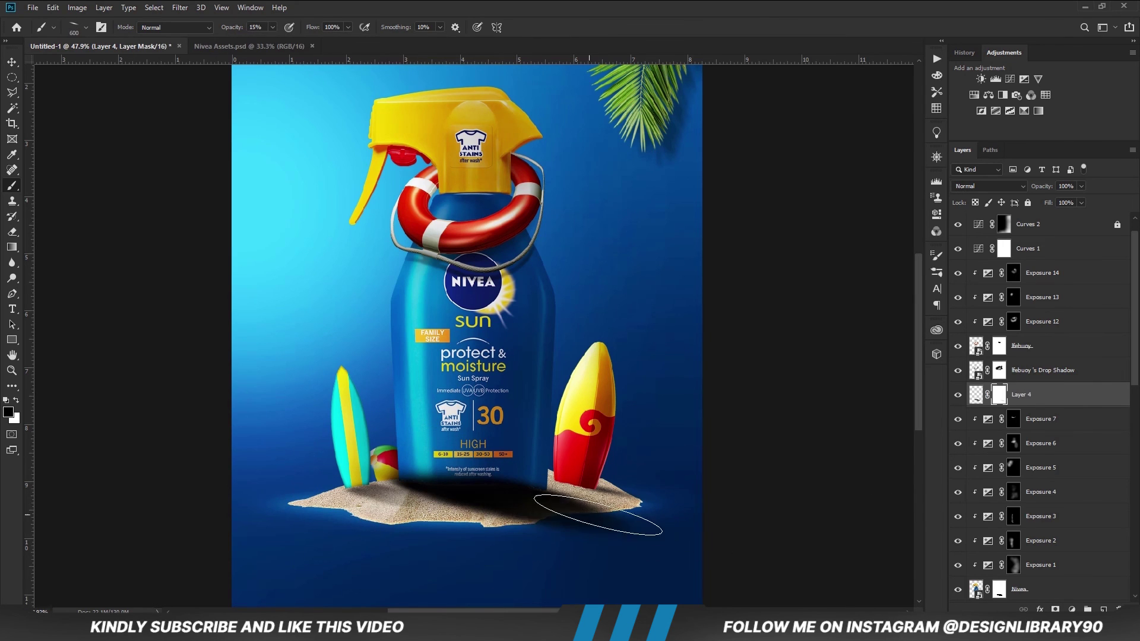
{"action": "left_click_drag", "start_coordinate": [618, 518], "coordinate": [478, 486]}
Mask the shadow off the lower edge of the bottle with a smaller brush at 15% opacity.
{"action": "key", "text": "bracketleft"}
{"action": "key", "text": "bracketleft"}
{"action": "key", "text": "bracketleft"}
{"action": "key", "text": "bracketleft"}
{"action": "key", "text": "bracketleft"}
{"action": "key", "text": "bracketleft"}
{"action": "mouse_move", "coordinate": [394, 474]}
{"action": "left_mouse_down"}
{"action": "mouse_move", "coordinate": [474, 531]}
{"action": "mouse_move", "coordinate": [426, 475]}
{"action": "mouse_move", "coordinate": [485, 476]}
{"action": "left_mouse_up"}
Soften the rest of the bottle's shadow on the sand through its mask, reducing the brush from 500 to 175 px.
{"action": "key", "text": "bracketright"}
{"action": "key", "text": "bracketright"}
{"action": "key", "text": "bracketright"}
{"action": "key", "text": "bracketright"}
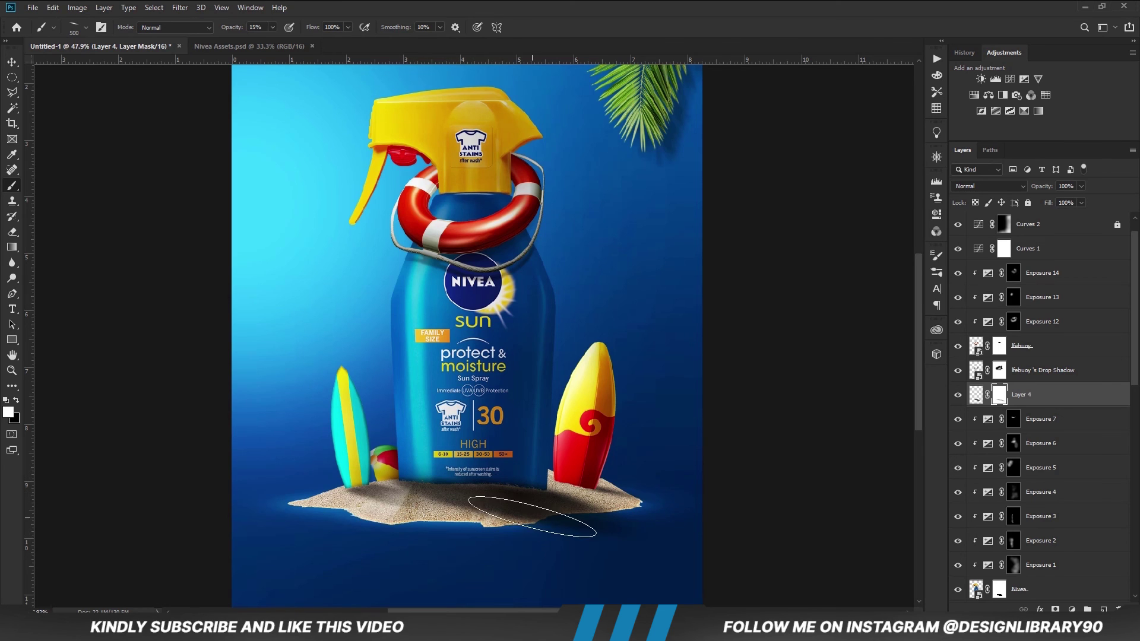
{"action": "key", "text": "bracketleft"}
{"action": "key", "text": "bracketleft"}
{"action": "key", "text": "bracketleft"}
{"action": "key", "text": "bracketleft"}
{"action": "key", "text": "bracketleft"}
{"action": "key", "text": "bracketleft"}
{"action": "key", "text": "x"}
{"action": "key", "text": "x"}
{"action": "right_click", "coordinate": [504, 474]}
{"action": "key", "text": "Escape"}
{"action": "key", "text": "x"}
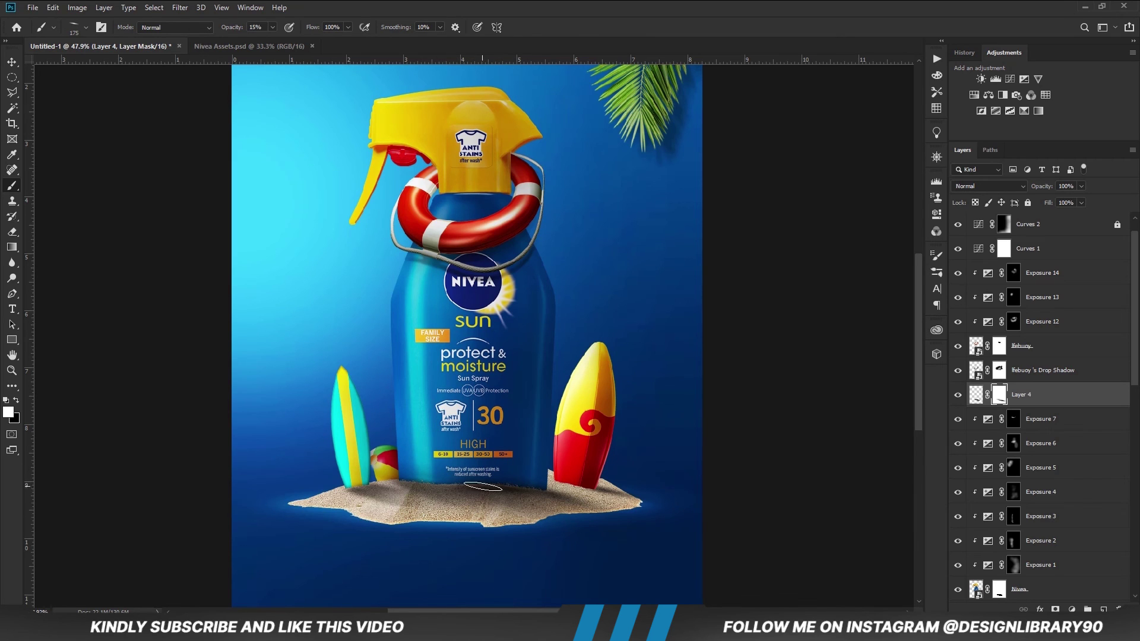
Touch up the shadow mask along the bottle's base with a 60 px round white brush at 19% opacity.
{"action": "key", "text": "x"}
{"action": "key", "text": "0"}
{"action": "key", "text": "9"}
{"action": "key", "text": "x"}
{"action": "key", "text": "x"}
{"action": "right_click", "coordinate": [463, 474]}
{"action": "double_click", "coordinate": [575, 461]}
{"action": "key", "text": "bracketleft"}
{"action": "key", "text": "bracketleft"}
{"action": "key", "text": "bracketleft"}
{"action": "key", "text": "bracketleft"}
{"action": "key", "text": "bracketleft"}
{"action": "key", "text": "1"}
{"action": "key", "text": "9"}
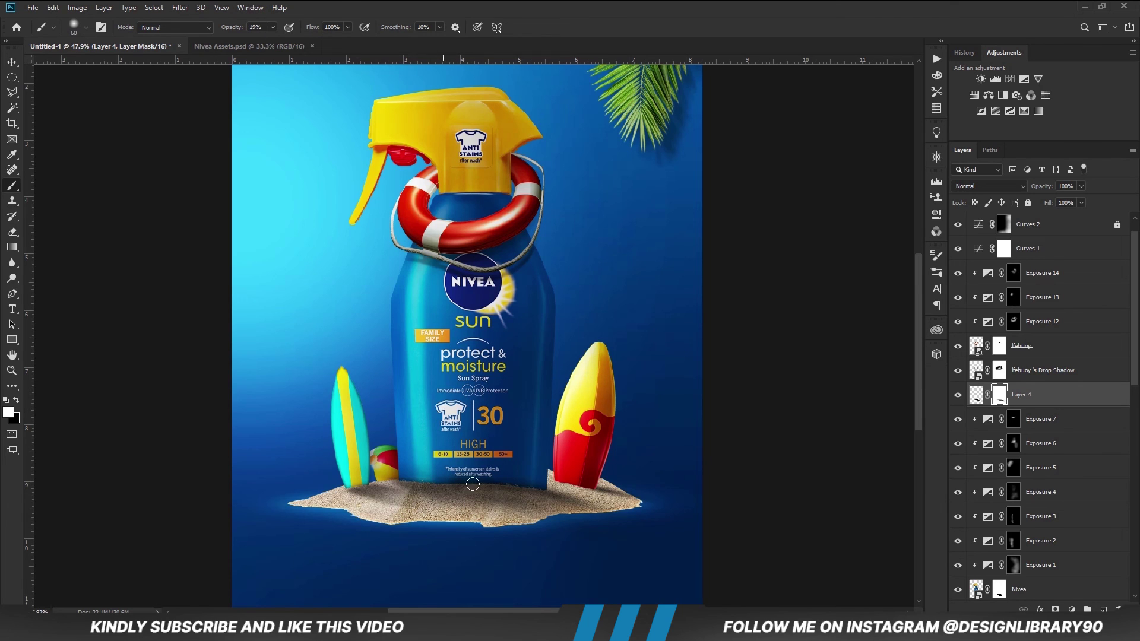
Clean up the bottle's shadow mask with a larger black brush at 46% opacity.
{"action": "key", "text": "x"}
{"action": "key", "text": "4"}
{"action": "key", "text": "6"}
{"action": "key", "text": "bracketright"}
{"action": "key", "text": "bracketright"}
{"action": "key", "text": "bracketright"}
{"action": "scroll", "coordinate": [485, 460], "scroll_direction": "down", "scroll_amount": 3}
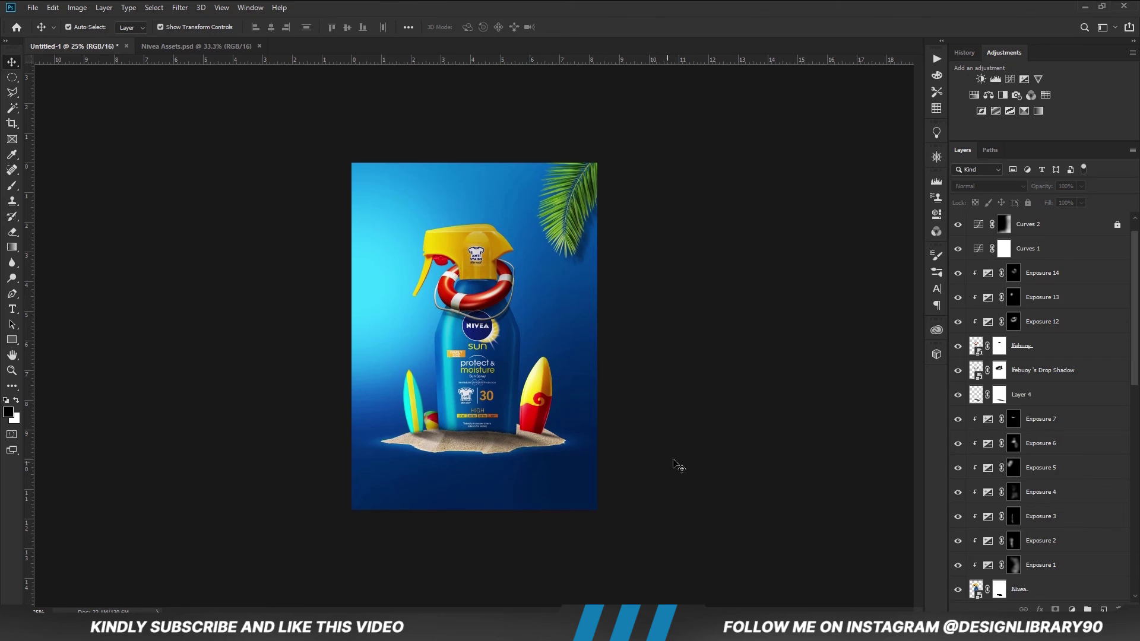
Create a masked layer above the beach ball's Exposure 9 and paint a ground shadow on it beside the ball.
{"action": "left_click", "coordinate": [1039, 395]}
{"action": "scroll", "coordinate": [1050, 475], "scroll_direction": "down", "scroll_amount": 6}
{"action": "left_click", "coordinate": [1050, 589]}
{"action": "scroll", "coordinate": [1051, 543], "scroll_direction": "down", "scroll_amount": 2}
{"action": "key", "text": "ctrl+shift+alt+n"}
{"action": "key", "text": "b"}
{"action": "left_click", "coordinate": [438, 423]}
{"action": "left_click", "coordinate": [956, 518]}
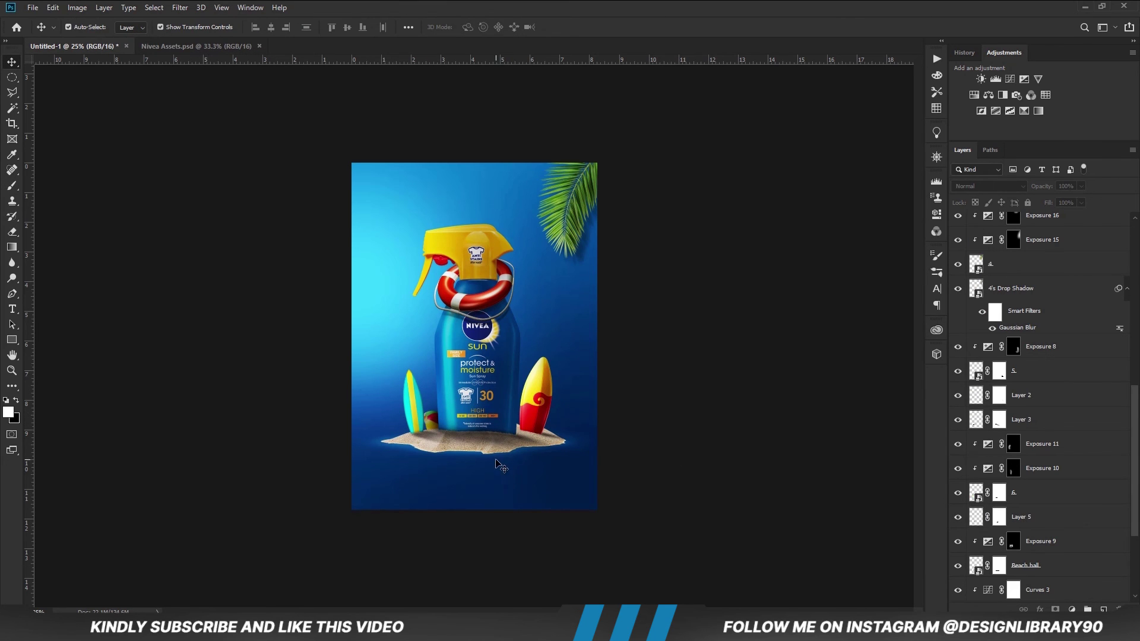
Add a new layer directly beneath the sand and paint softly around the sand's underside with an enlarged low-opacity black brush.
{"action": "scroll", "coordinate": [1039, 416], "scroll_direction": "down", "scroll_amount": 5}
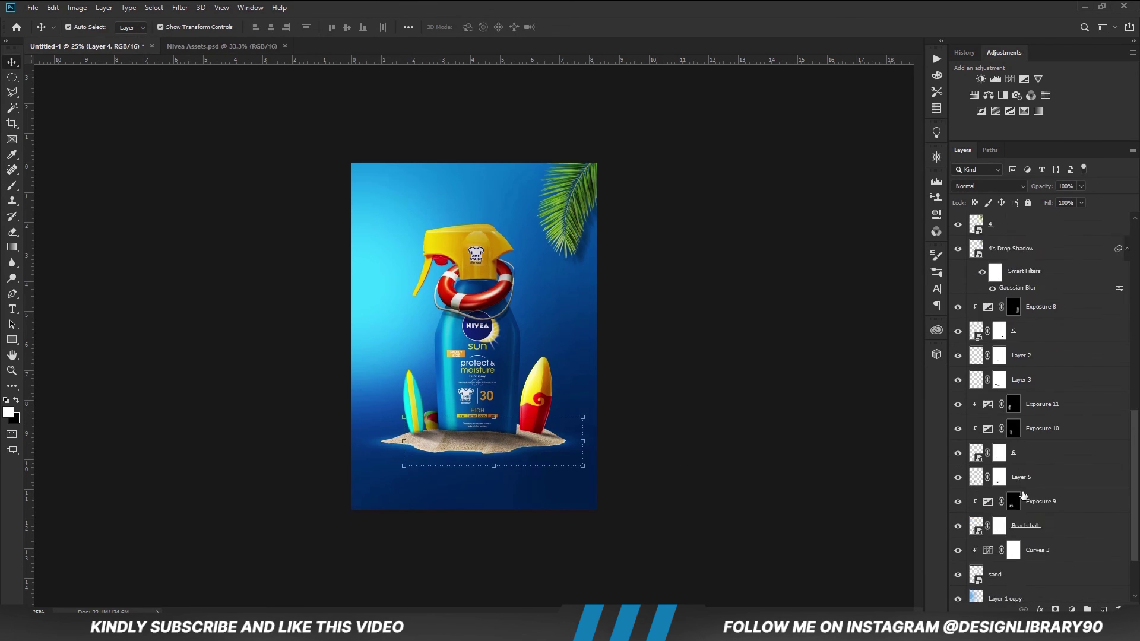
{"action": "left_click", "coordinate": [1003, 525]}
{"action": "left_click", "coordinate": [12, 186]}
{"action": "left_click", "coordinate": [48, 185]}
{"action": "right_click", "coordinate": [443, 379]}
{"action": "left_click_drag", "start_coordinate": [471, 405], "coordinate": [470, 417]}
{"action": "left_click", "coordinate": [273, 26]}
{"action": "left_click", "coordinate": [272, 44]}
{"action": "key", "text": "bracketright"}
{"action": "key", "text": "bracketright"}
{"action": "key", "text": "bracketright"}
{"action": "key", "text": "bracketright"}
{"action": "key", "text": "x"}
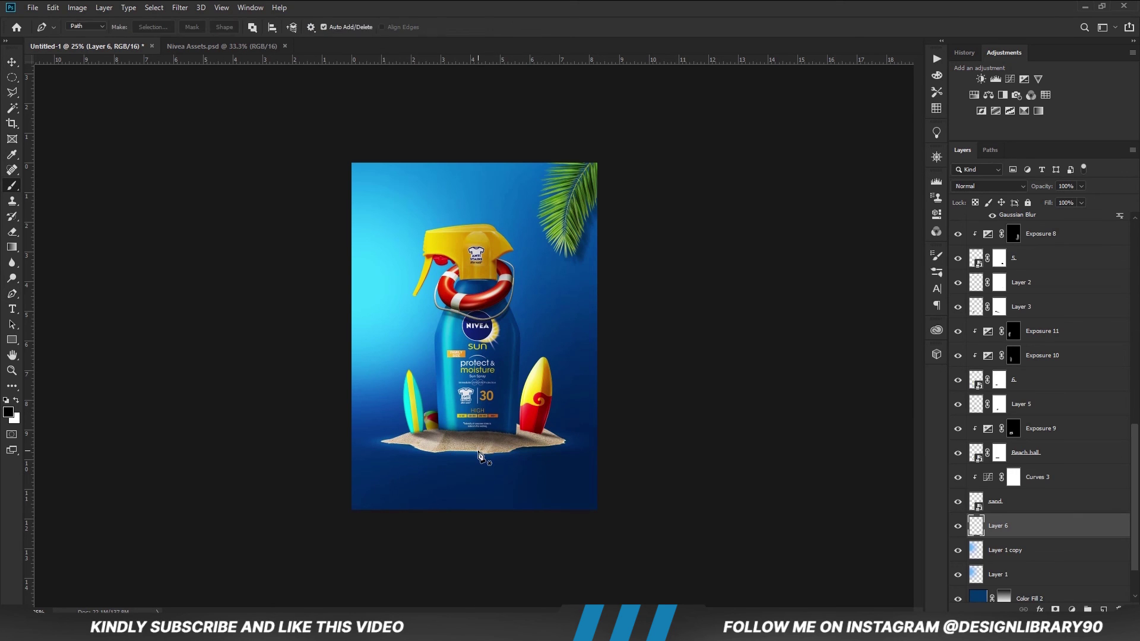
Compare the poster with and without Layer 6, and rework Color Fill 2's mask around the sand with an 800 px black brush at 8% opacity.
{"action": "key", "text": "v"}
{"action": "left_click", "coordinate": [958, 526]}
{"action": "left_click", "coordinate": [1010, 528], "text": "ctrl"}
{"action": "scroll", "coordinate": [1010, 528], "scroll_direction": "down", "scroll_amount": 3}
{"action": "left_click", "coordinate": [1004, 542]}
{"action": "key", "text": "b"}
{"action": "key", "text": "bracketleft"}
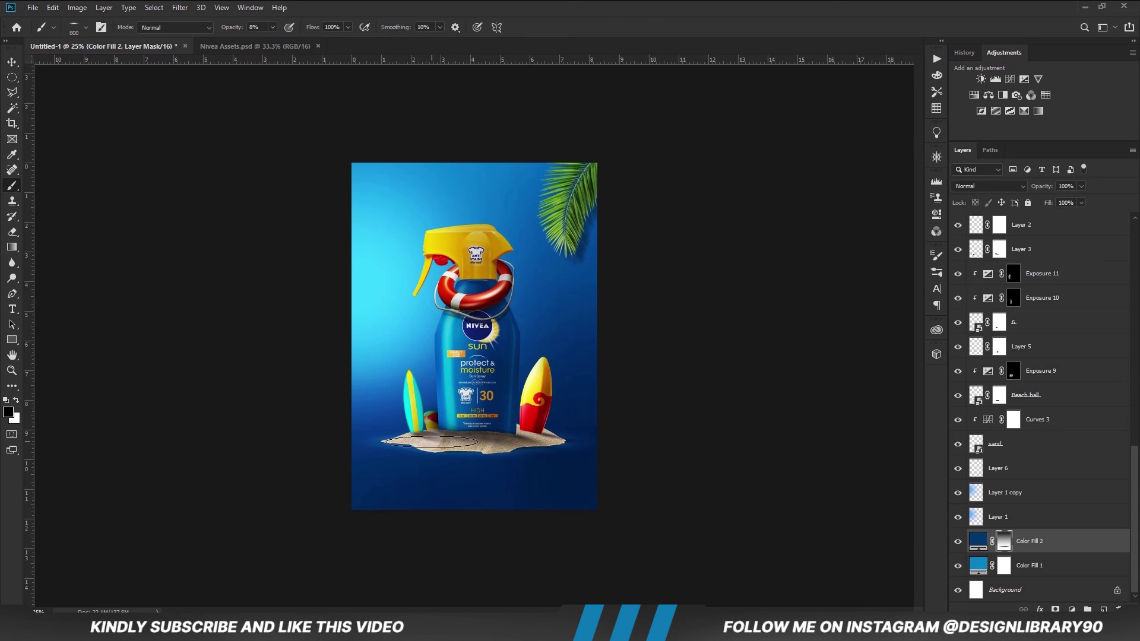
{"action": "key", "text": "1"}
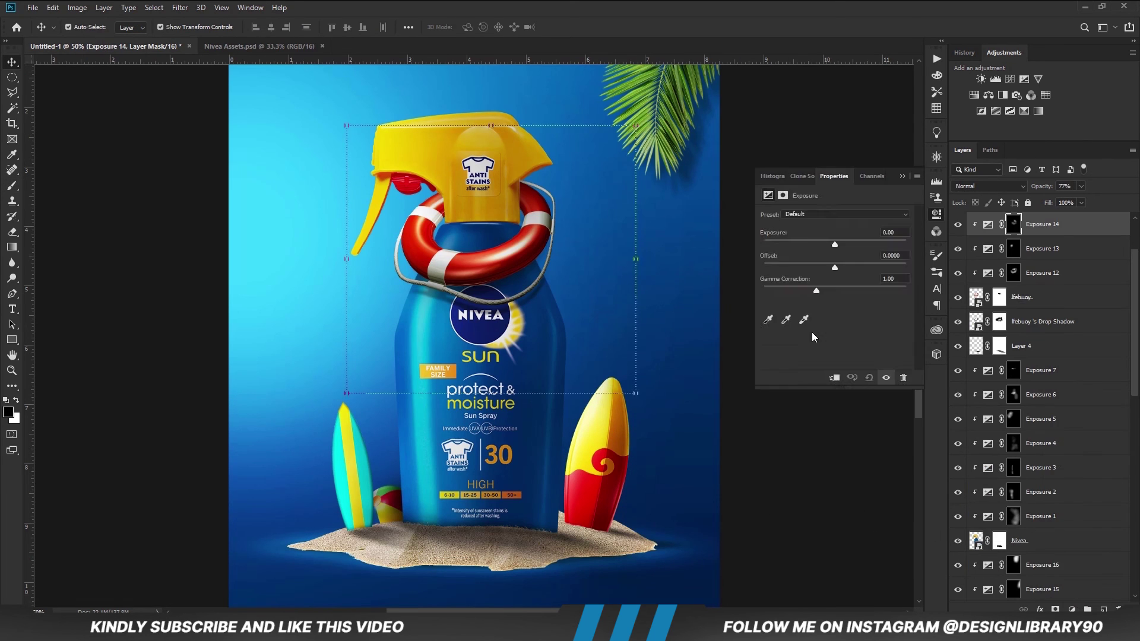
Invert the mask of a new Exposure adjustment above Exposure 14 and paint over the lifebuoy's upper part in white at 37% opacity.
{"action": "key", "text": "ctrl+i"}
{"action": "key", "text": "x"}
{"action": "left_click", "coordinate": [272, 26]}
{"action": "left_click", "coordinate": [286, 43]}
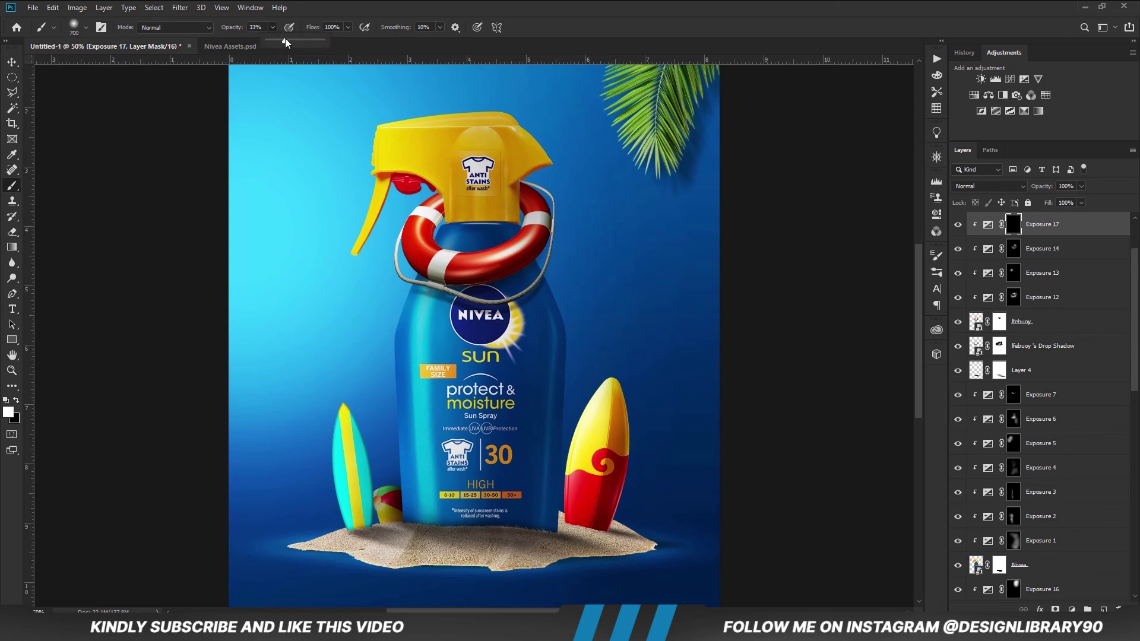
{"action": "mouse_move", "coordinate": [437, 207]}
{"action": "left_mouse_down"}
{"action": "mouse_move", "coordinate": [474, 237]}
{"action": "mouse_move", "coordinate": [448, 228]}
{"action": "left_mouse_up"}
{"action": "key", "text": "x"}
{"action": "key", "text": "x"}
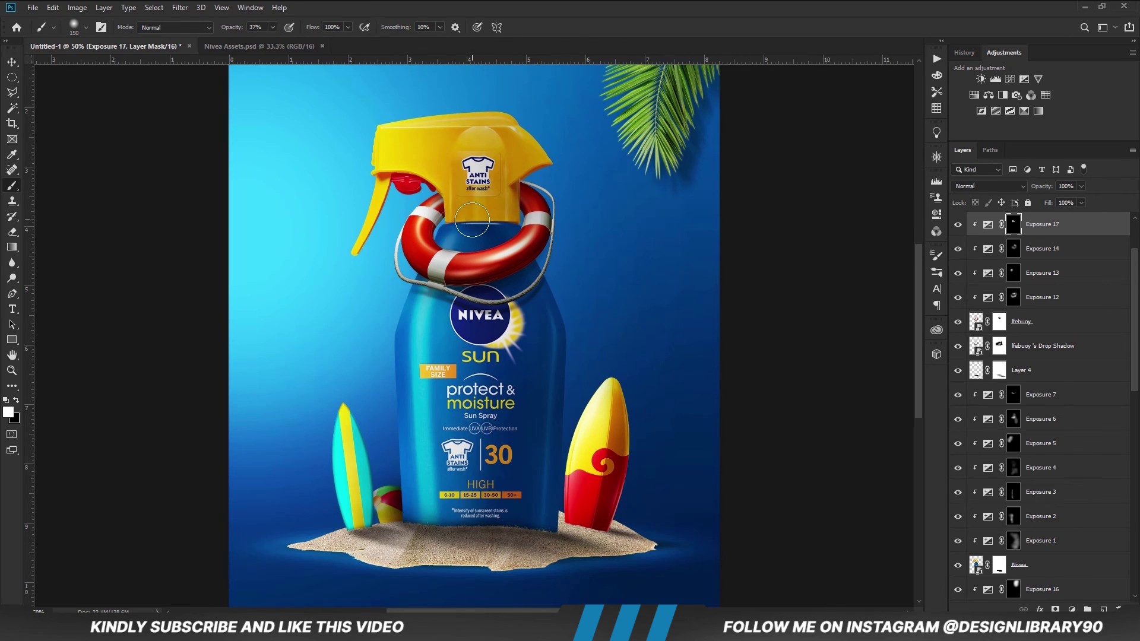
Add a clipped Exposure adjustment above the bottle's Exposure 6 and invert its mask to black.
{"action": "key", "text": "ctrl+minus"}
{"action": "key", "text": "ctrl+minus"}
{"action": "left_click", "coordinate": [1041, 419]}
{"action": "left_click", "coordinate": [1071, 609]}
{"action": "left_click", "coordinate": [1087, 475]}
{"action": "key", "text": "ctrl+i"}
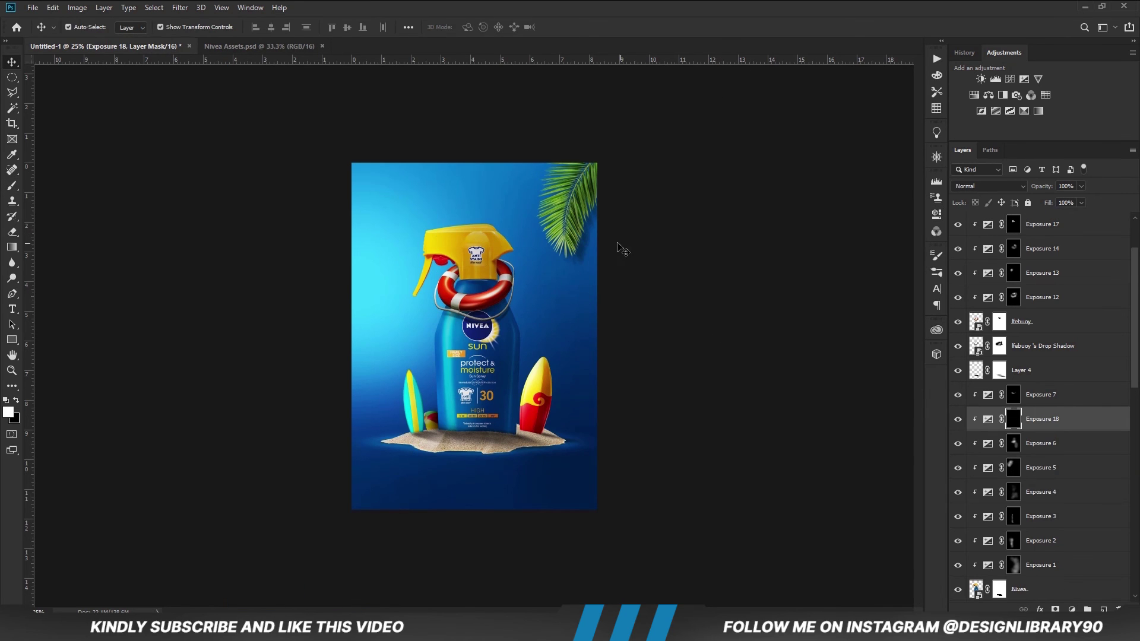
Paint Exposure 18's mask around the bottle's neck behind the lifebuoy, refine it at 12% brush opacity and compare the shading.
{"action": "key", "text": "b"}
{"action": "left_click_drag", "start_coordinate": [442, 224], "coordinate": [484, 211]}
{"action": "left_click", "coordinate": [273, 26]}
{"action": "left_click", "coordinate": [260, 42]}
{"action": "left_click", "coordinate": [441, 251]}
{"action": "left_click", "coordinate": [957, 419]}
{"action": "left_click", "coordinate": [958, 419]}
{"action": "key", "text": "v"}
{"action": "left_click", "coordinate": [736, 364]}
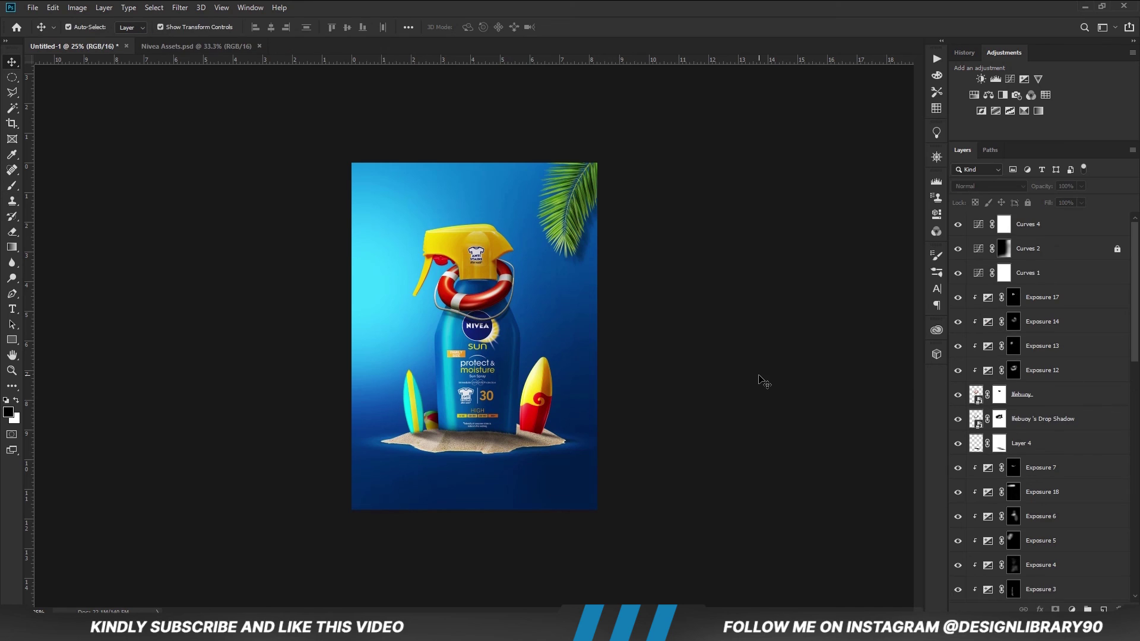
Add a clipped Exposure of -2.89 to the yellow-red surfboard, invert its mask and paint in shading with a 300 px white brush at 12% opacity.
{"action": "left_click", "coordinate": [534, 380]}
{"action": "left_click", "coordinate": [1024, 79]}
{"action": "left_click_drag", "start_coordinate": [834, 244], "coordinate": [804, 244]}
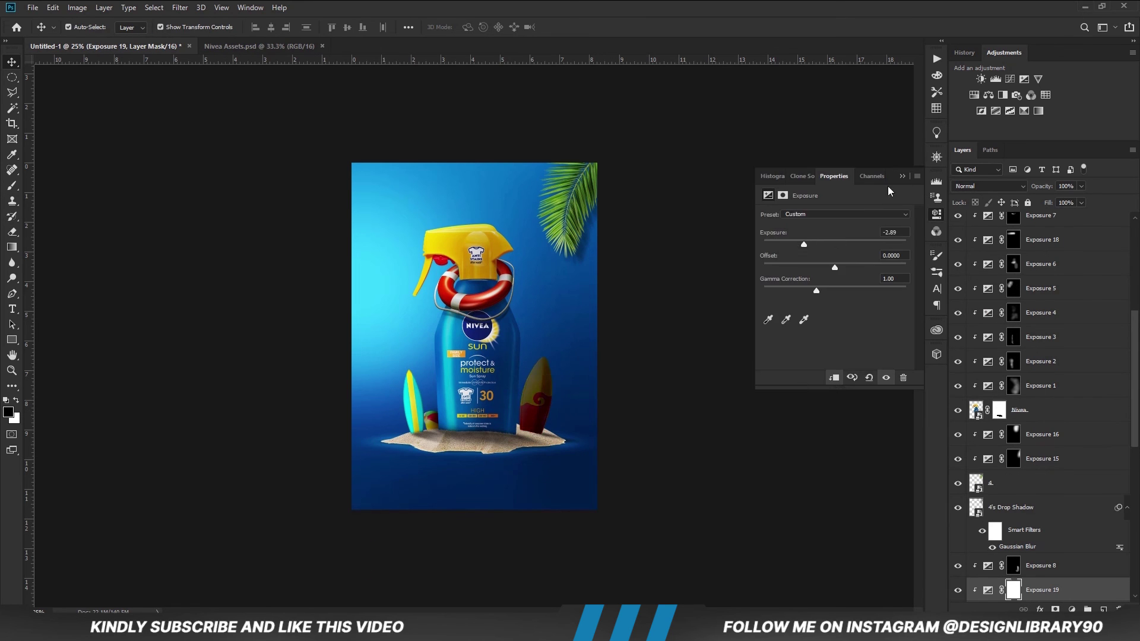
{"action": "left_click", "coordinate": [903, 176]}
{"action": "key", "text": "ctrl+i"}
{"action": "key", "text": "b"}
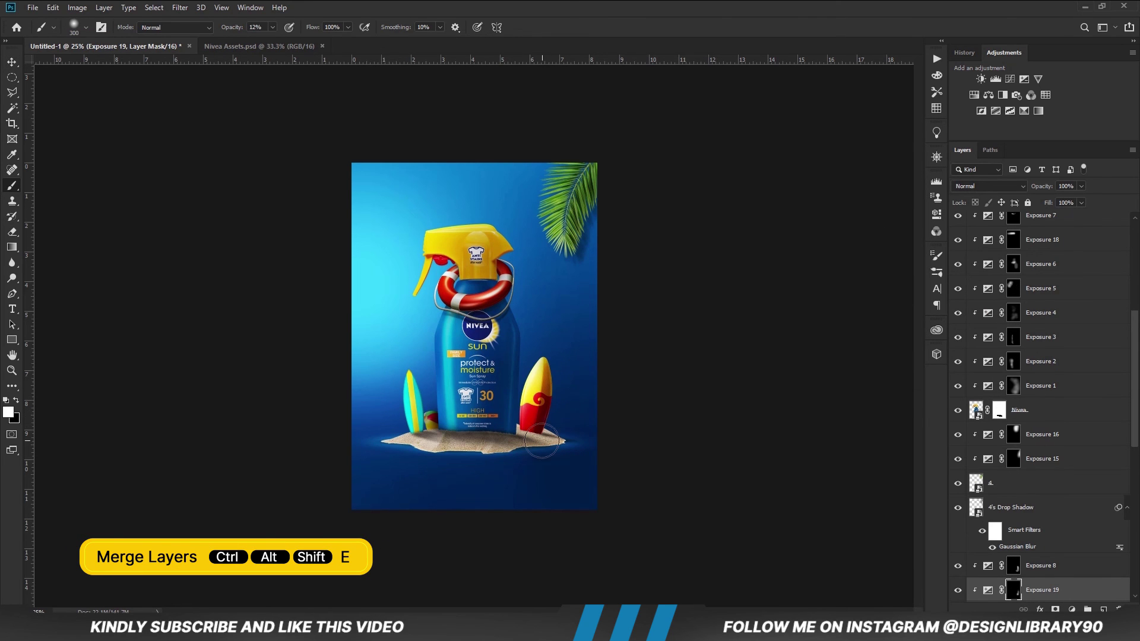
{"action": "key", "text": "v"}
{"action": "left_click", "coordinate": [671, 394]}
Stamp all visible layers into a new top layer and convert it to a smart object.
{"action": "key", "text": "ctrl+shift+alt+e"}
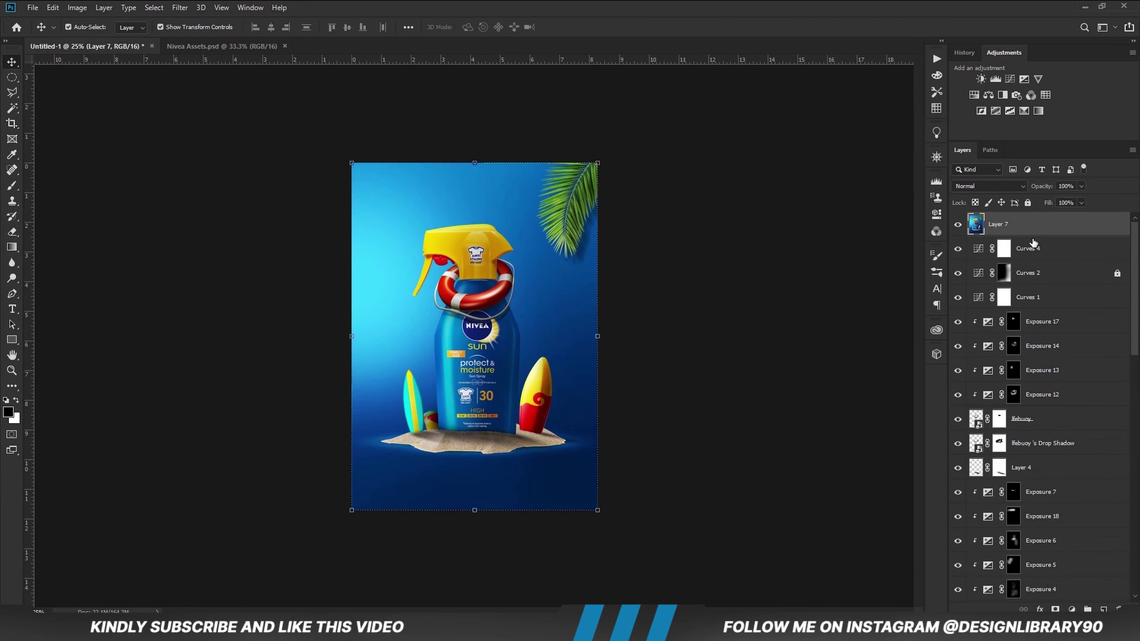
{"action": "right_click", "coordinate": [1065, 231]}
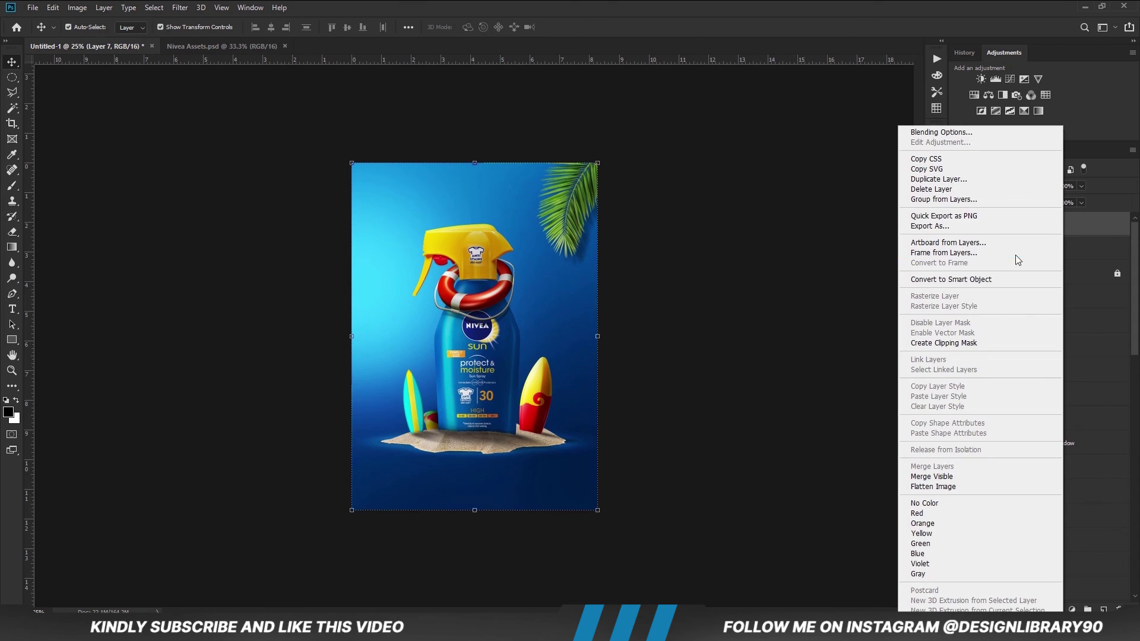
{"action": "left_click", "coordinate": [948, 280]}
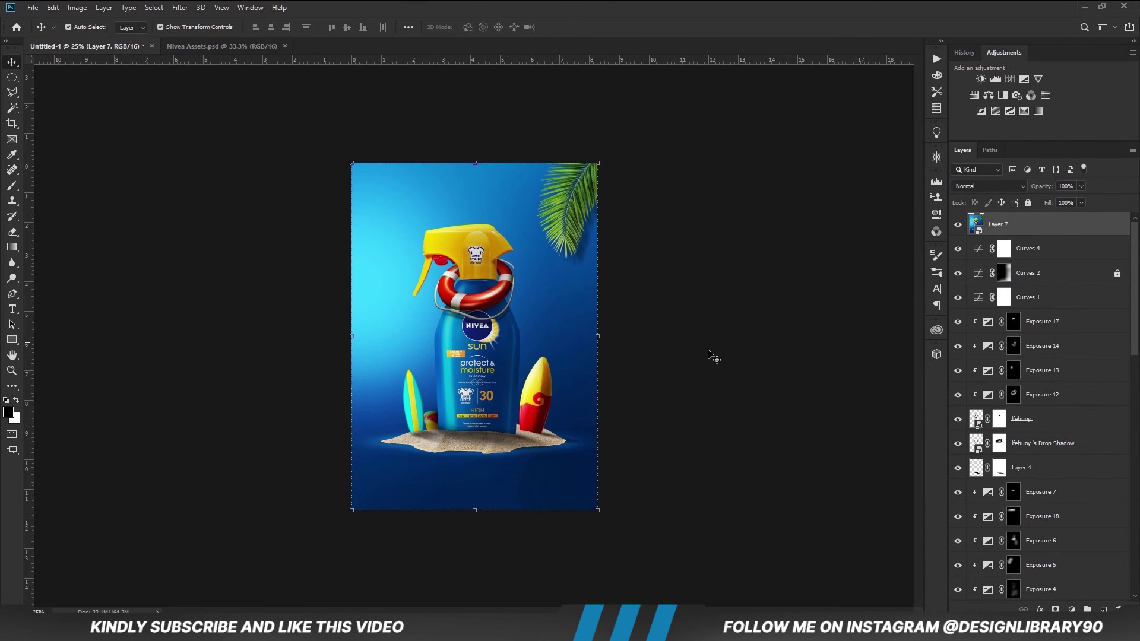
In the Camera Raw Filter, set Exposure +0.10, Contrast +14, Highlights +12, Shadows -19, Whites +7 and Blacks -10.
{"action": "left_click", "coordinate": [180, 8]}
{"action": "left_click", "coordinate": [260, 85]}
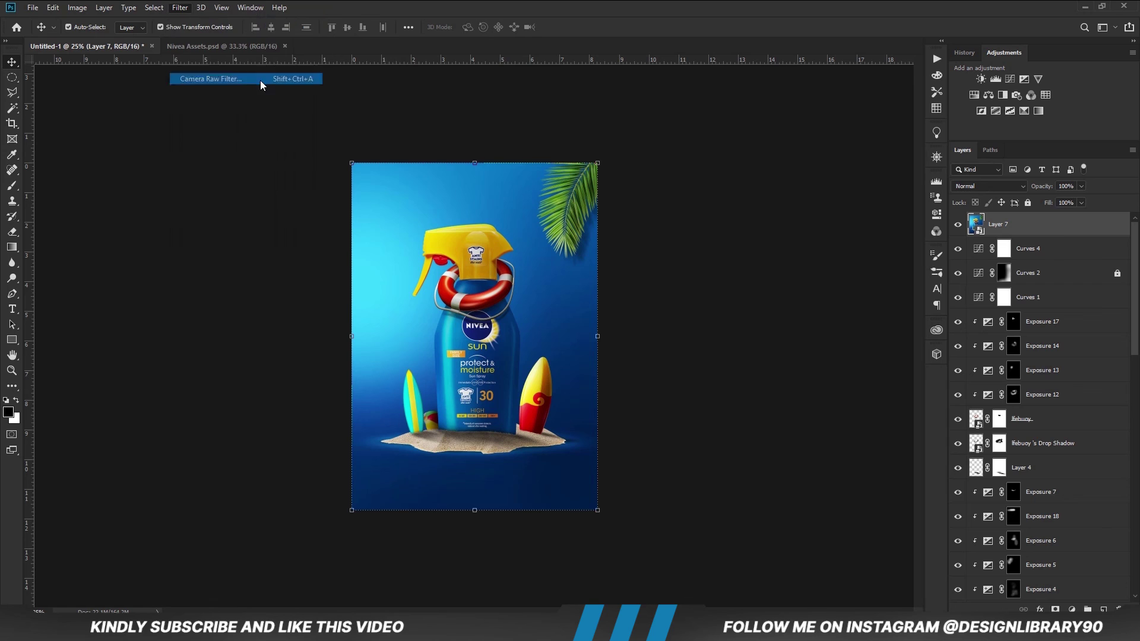
{"action": "left_click_drag", "start_coordinate": [834, 363], "coordinate": [834, 417]}
{"action": "left_click_drag", "start_coordinate": [748, 299], "coordinate": [735, 356]}
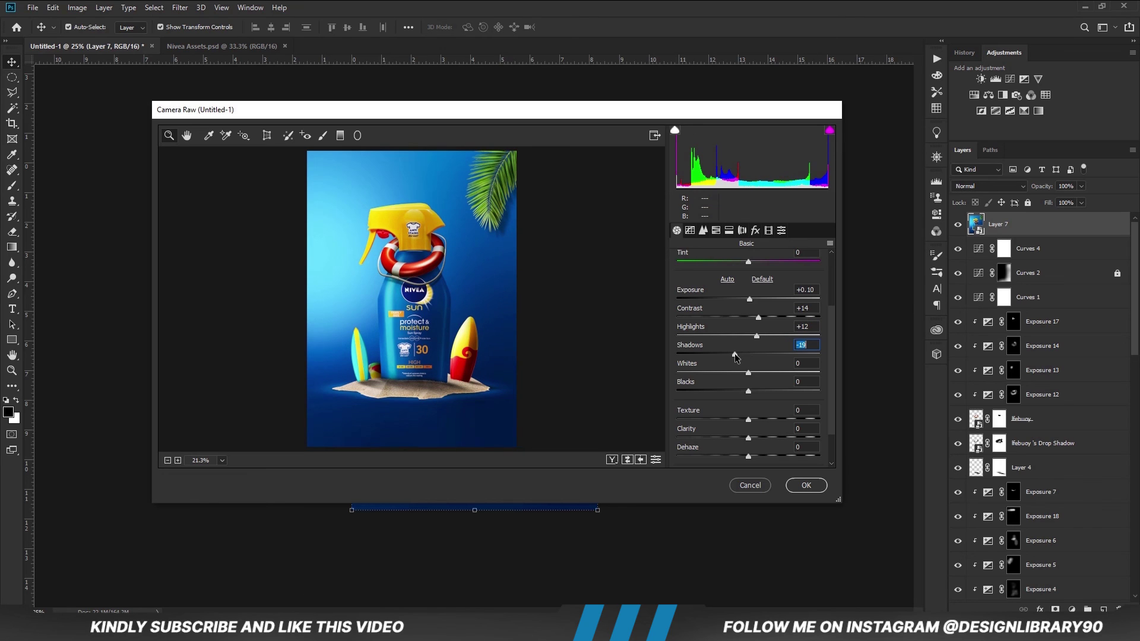
{"action": "left_click_drag", "start_coordinate": [748, 372], "coordinate": [741, 392]}
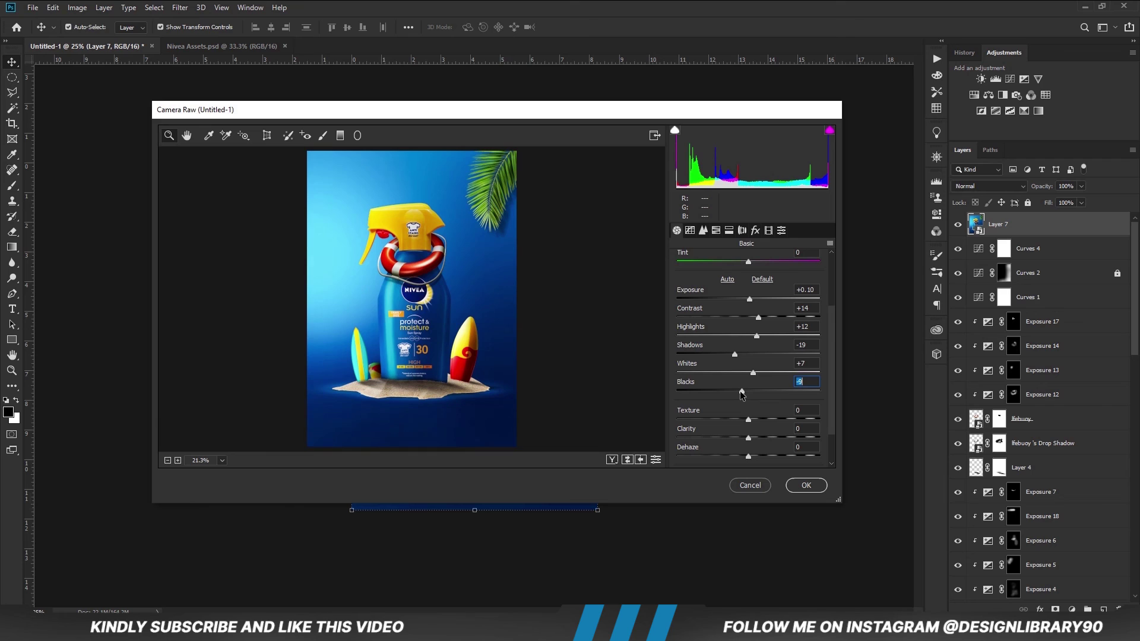
Set Texture to +13 and Clarity to +8, review the tone values and apply the Camera Raw Filter.
{"action": "left_click_drag", "start_coordinate": [830, 411], "coordinate": [832, 428]}
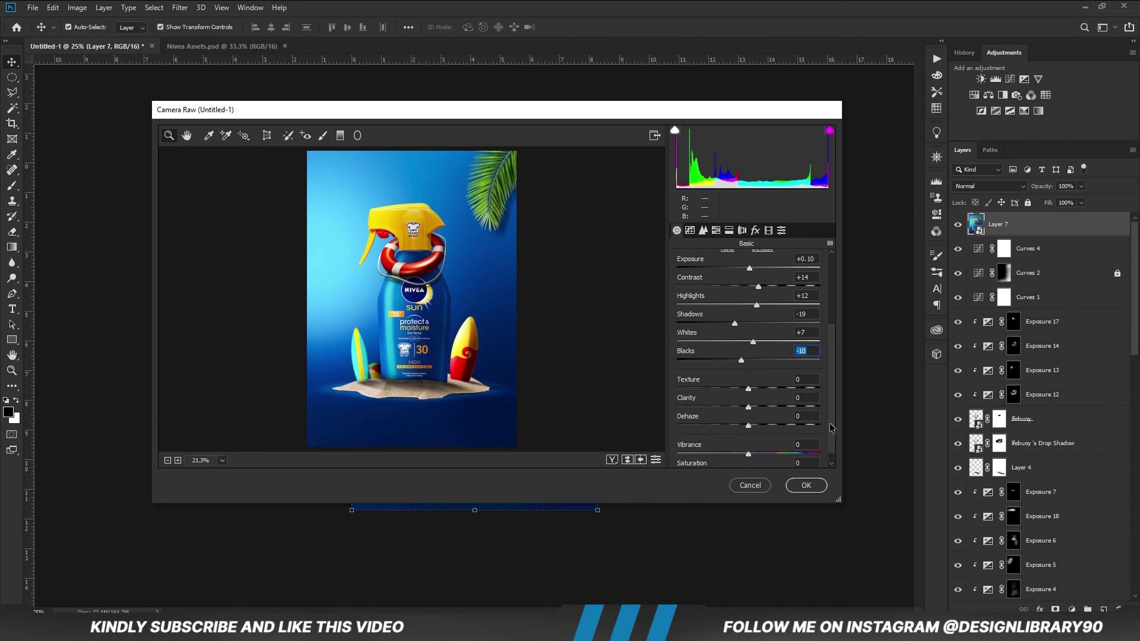
{"action": "left_click_drag", "start_coordinate": [748, 389], "coordinate": [755, 410]}
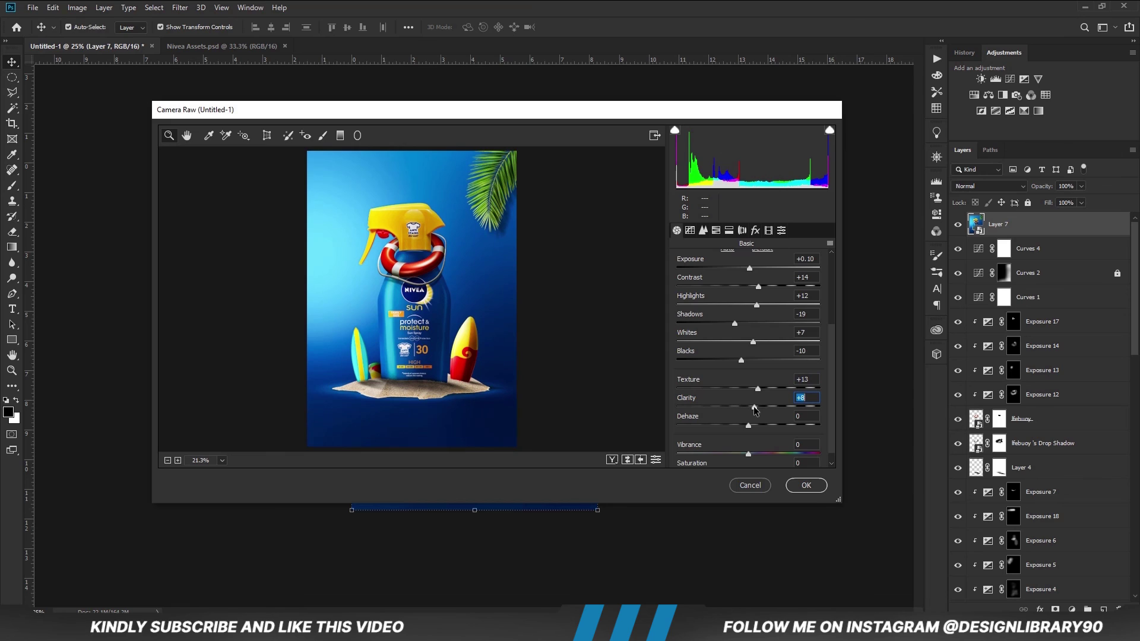
{"action": "left_click", "coordinate": [815, 258]}
{"action": "left_click", "coordinate": [809, 277]}
{"action": "left_click", "coordinate": [807, 296]}
{"action": "left_click", "coordinate": [808, 314]}
{"action": "left_click", "coordinate": [812, 351]}
{"action": "left_click", "coordinate": [810, 380]}
{"action": "left_click", "coordinate": [806, 485]}
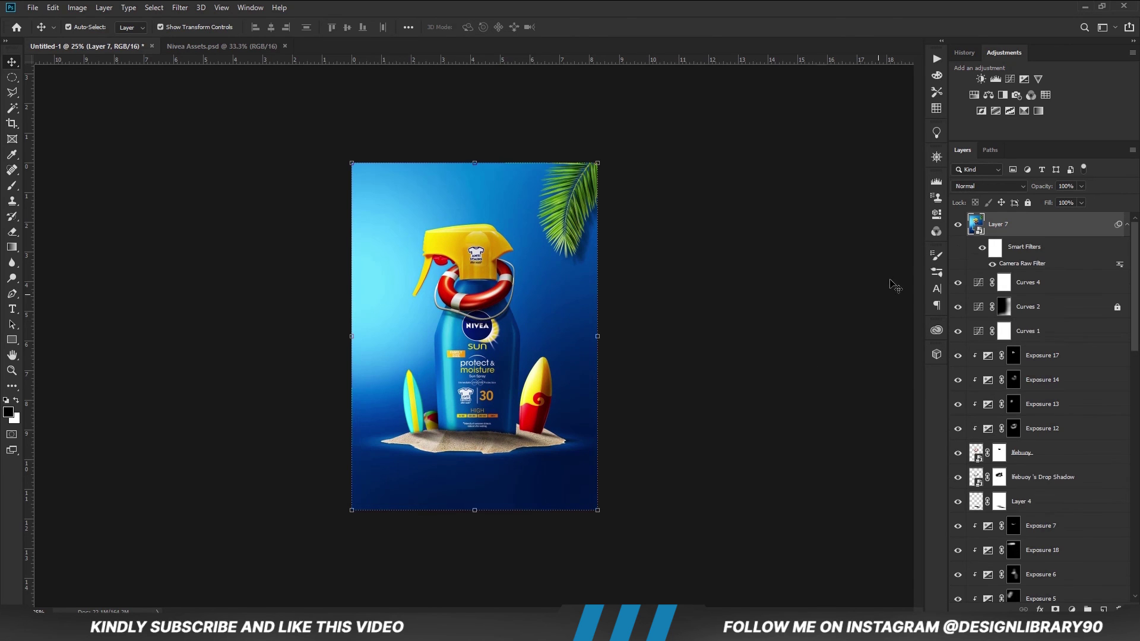
Compare the poster with and without the Camera Raw grading and inspect the finished artwork up close and as a whole.
{"action": "left_click", "coordinate": [957, 224]}
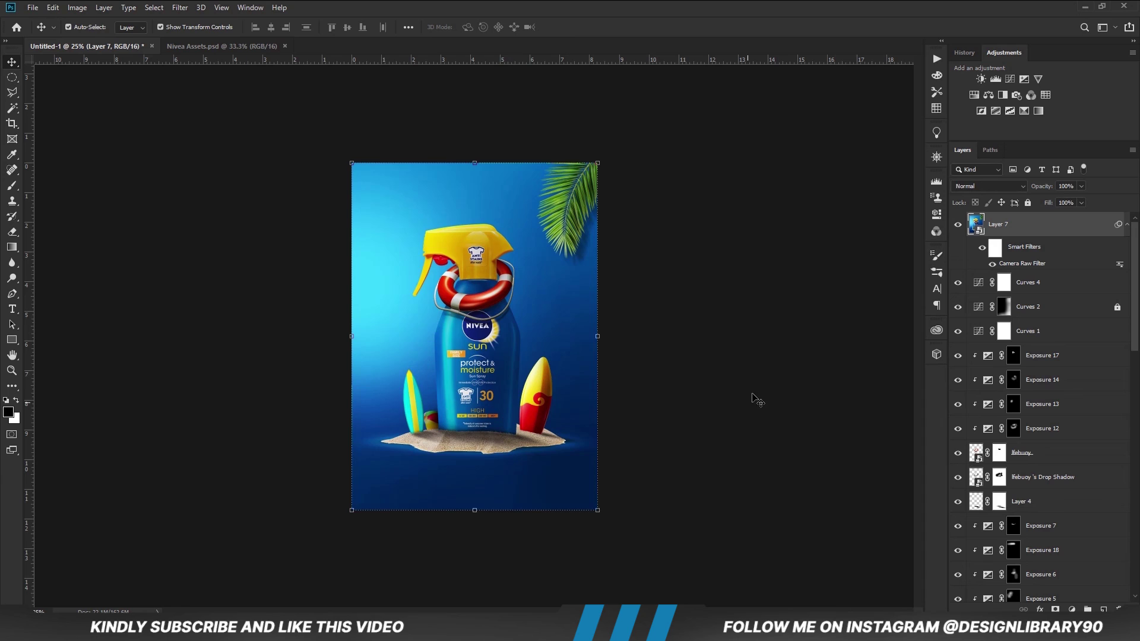
{"action": "left_click", "coordinate": [747, 416]}
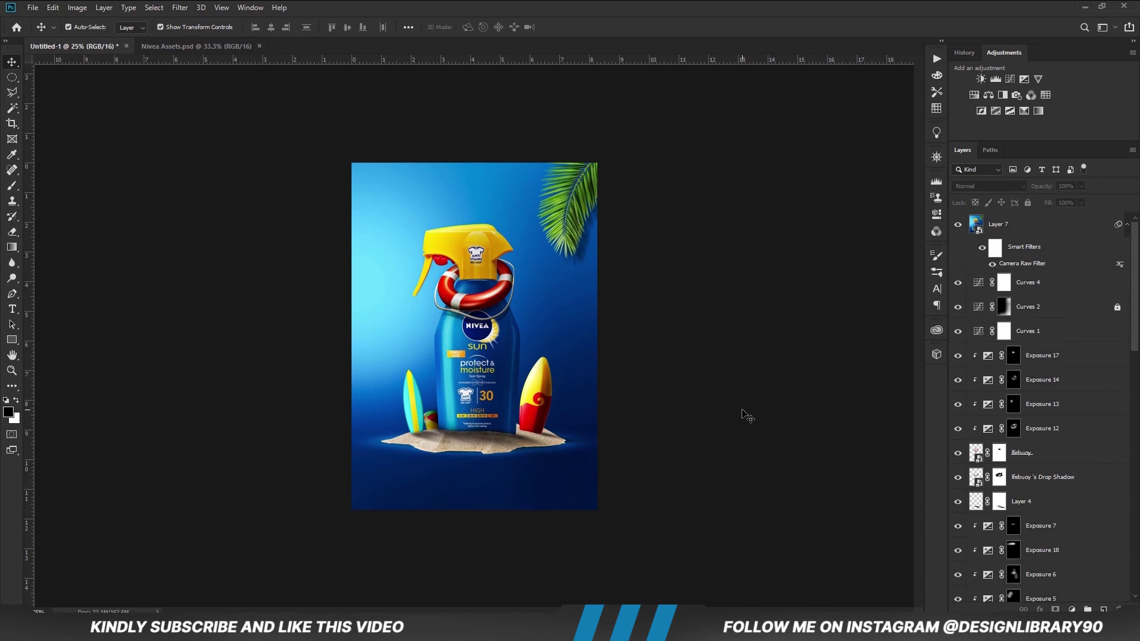
{"action": "key", "text": "ctrl+plus"}
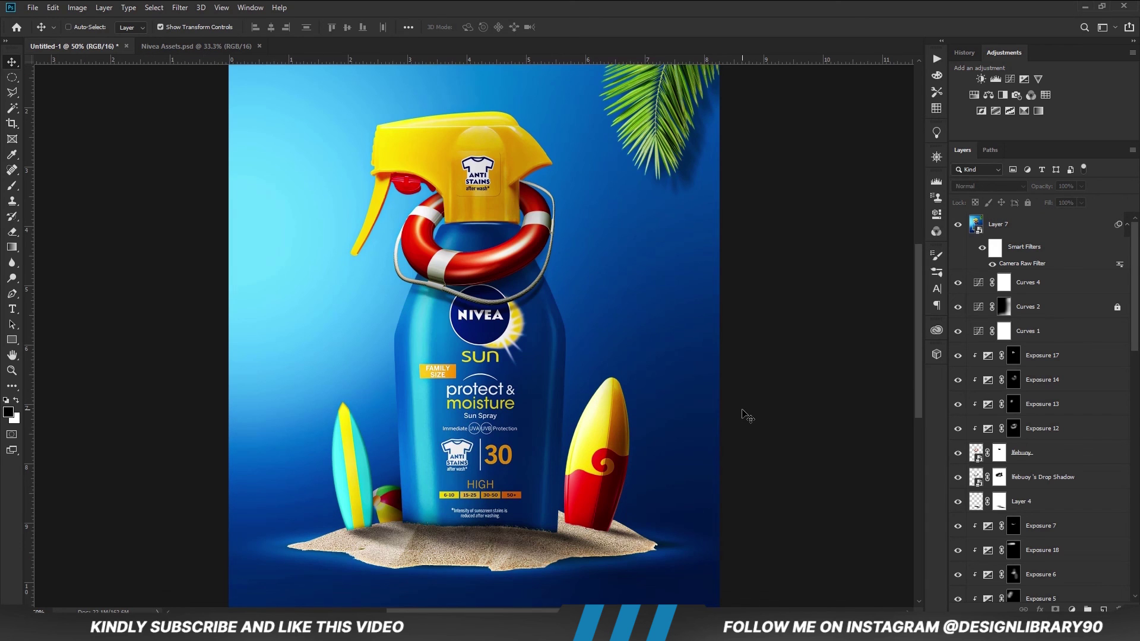
{"action": "key", "text": "ctrl+minus"}
{"action": "key", "text": "ctrl+minus"}
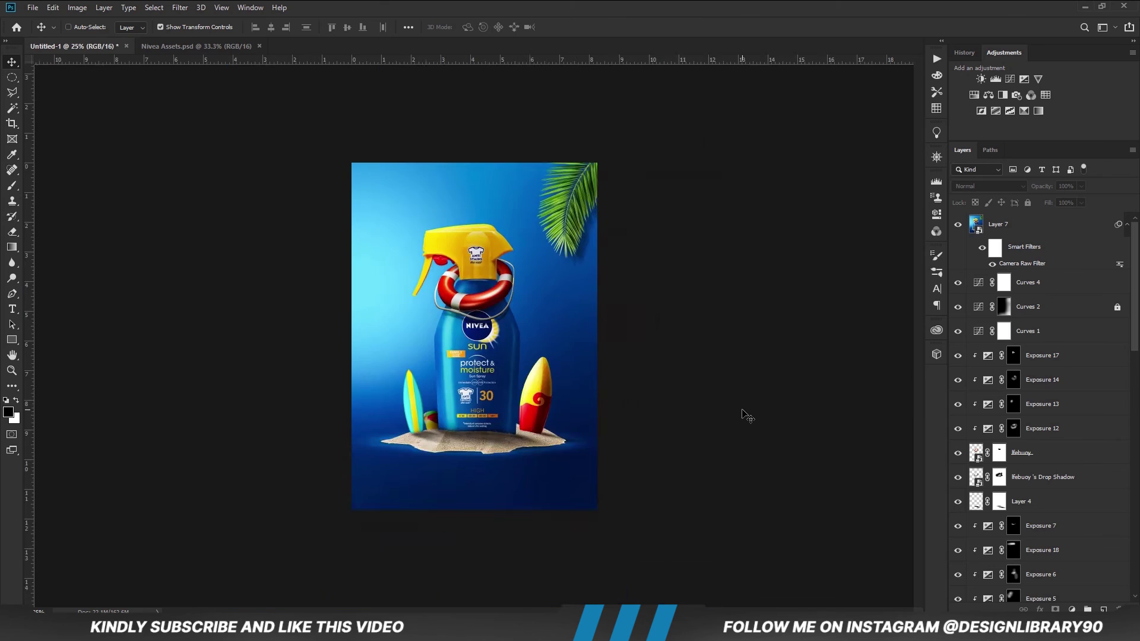
{"action": "key", "text": "ctrl+0"}
{"action": "key", "text": "ctrl+minus"}
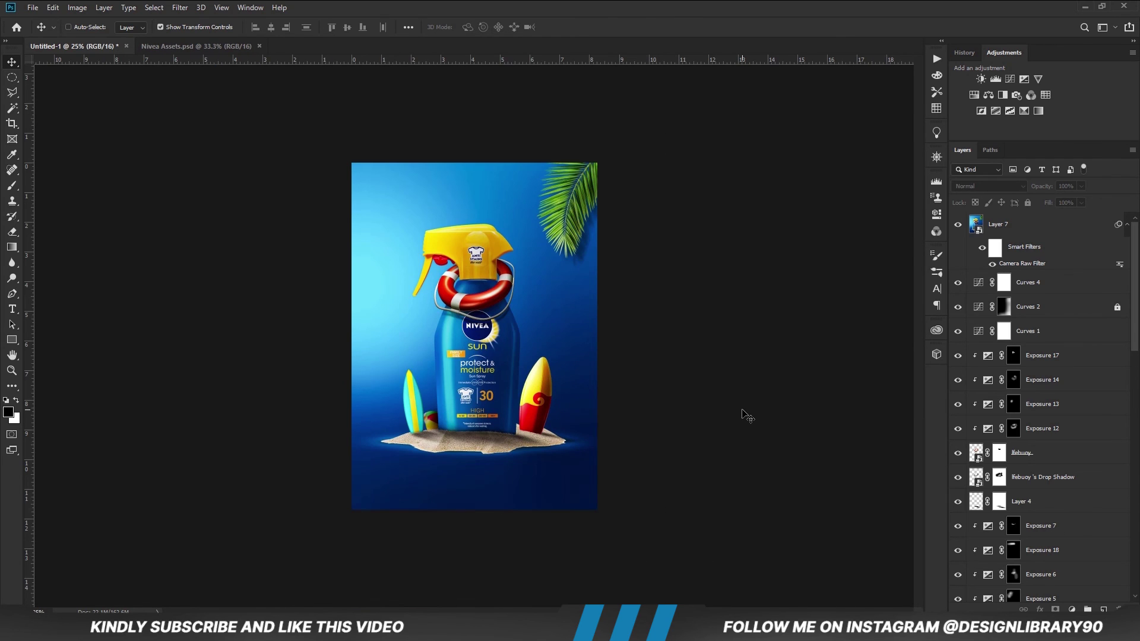